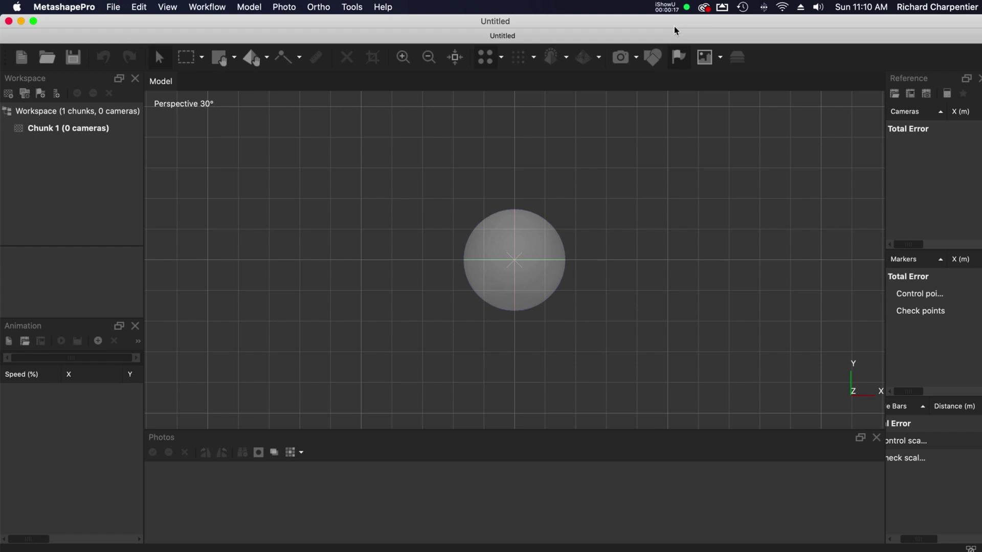
Step: Show Metashape's File menu with its list of recently opened projects
click(868, 21)
click(113, 9)
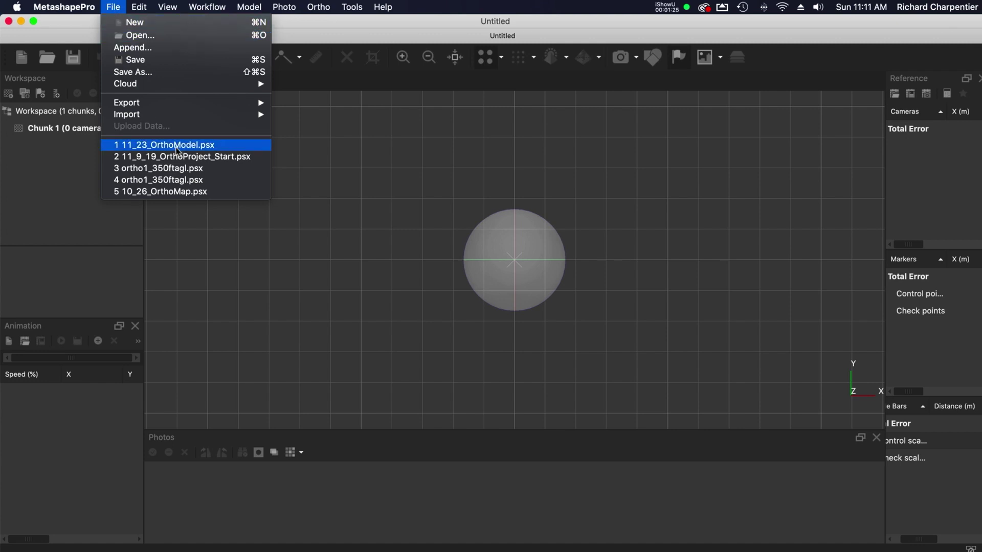
Step: Open the 11_23_OrthoModel project, expand Chunk 1 and display its dense point cloud
click(192, 147)
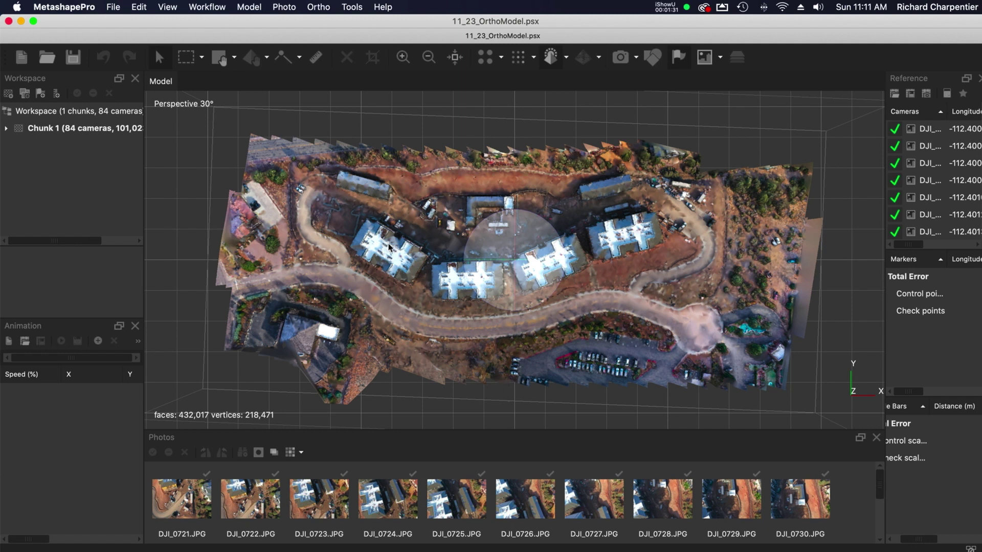
click(6, 128)
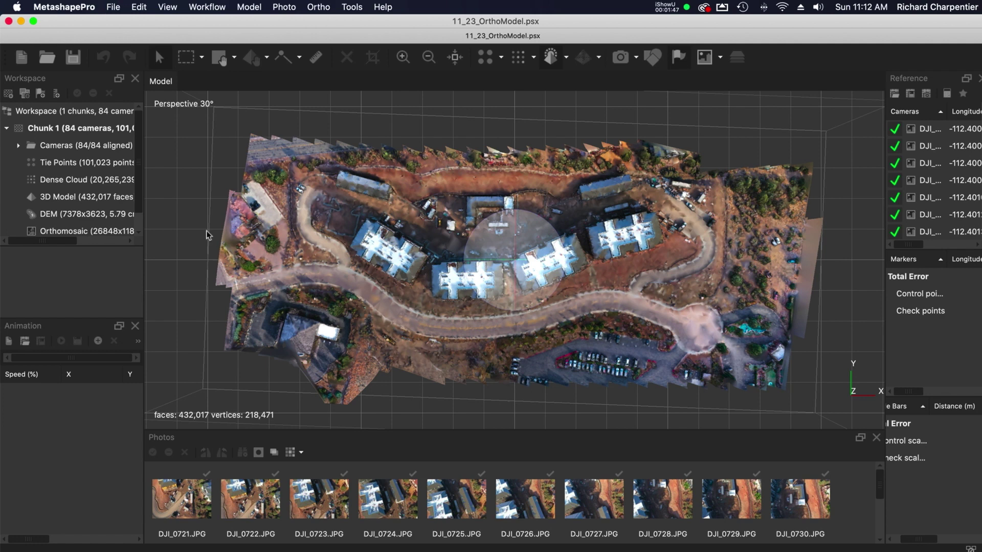
click(86, 181)
click(86, 181)
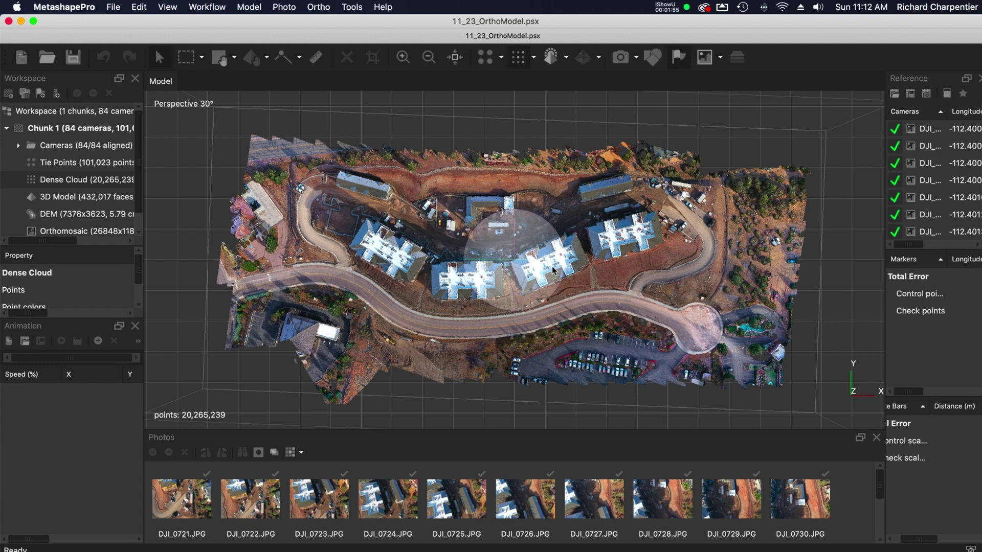
key(ctrl+Up)
Step: Bring Finder forward and open the 11_23_19_OrthoImages folder
click(213, 147)
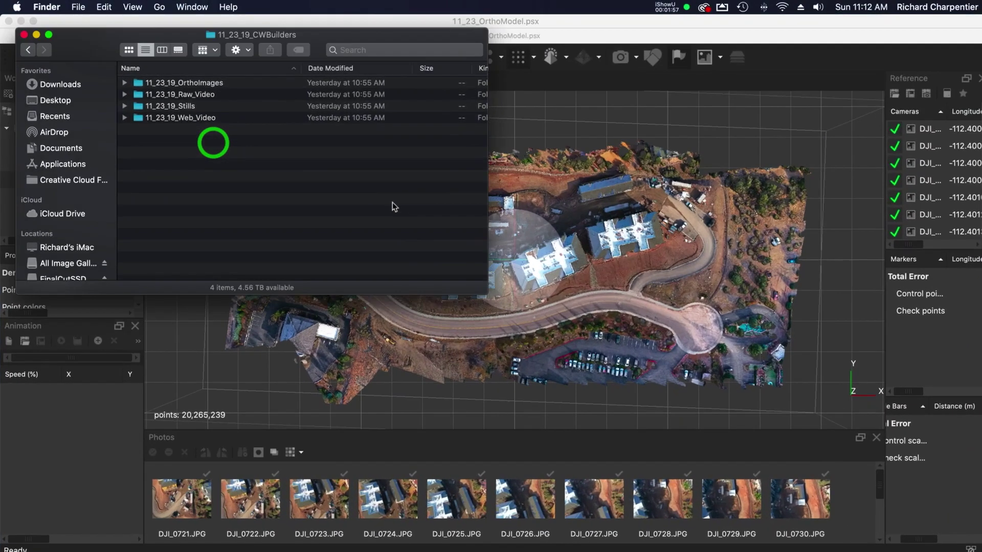
click(221, 87)
double_click(221, 87)
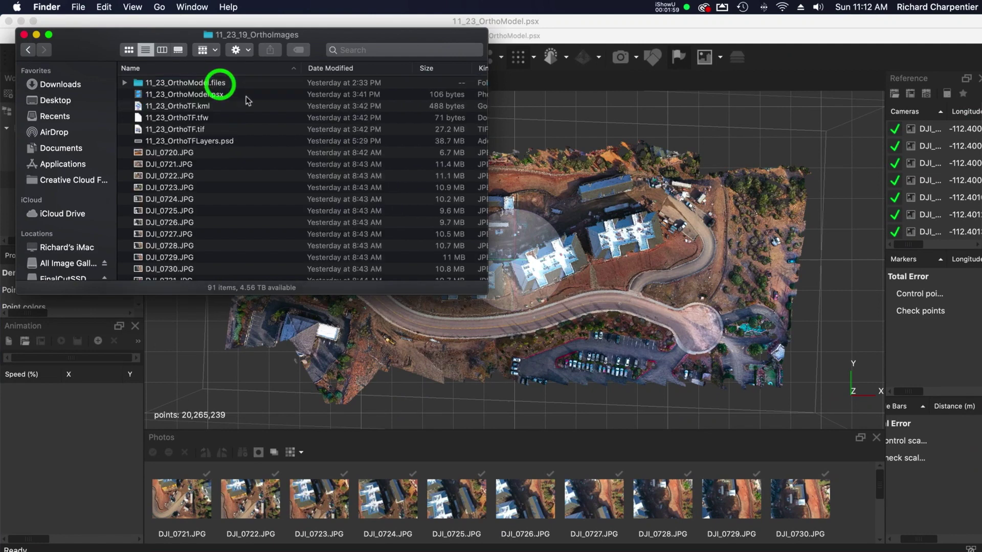
Step: Select the drone photos DJI_0720 through DJI_0804, then open DJI_0721.JPG in Preview
click(194, 154)
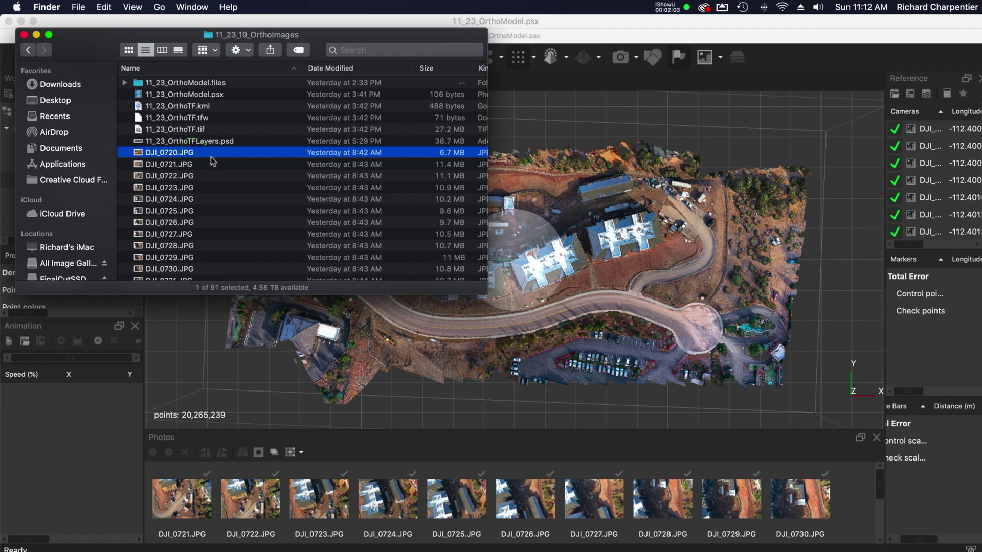
scroll(211, 160, down, 10)
scroll(212, 161, down, 10)
shift+click(192, 275)
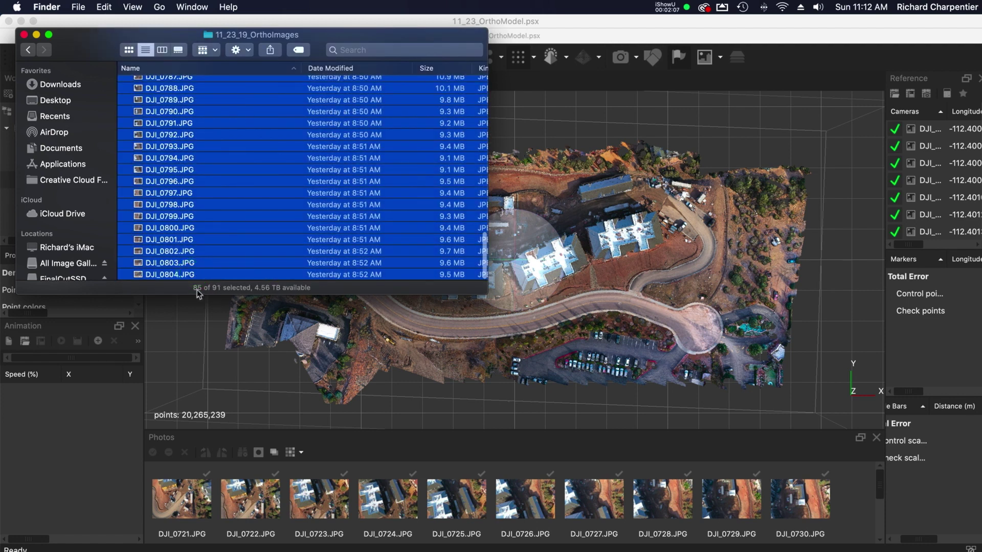
click(188, 293)
scroll(192, 192, up, 15)
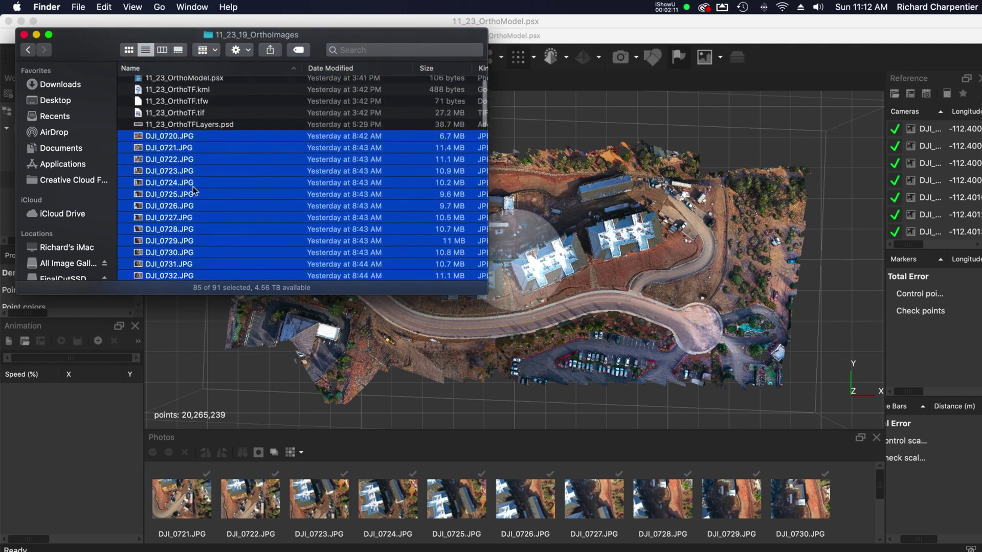
click(385, 141)
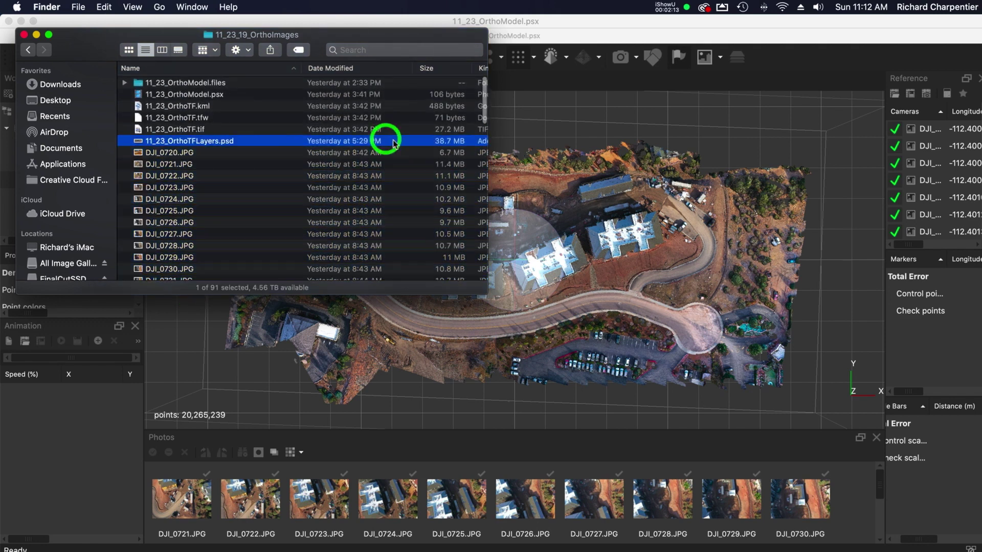
double_click(270, 164)
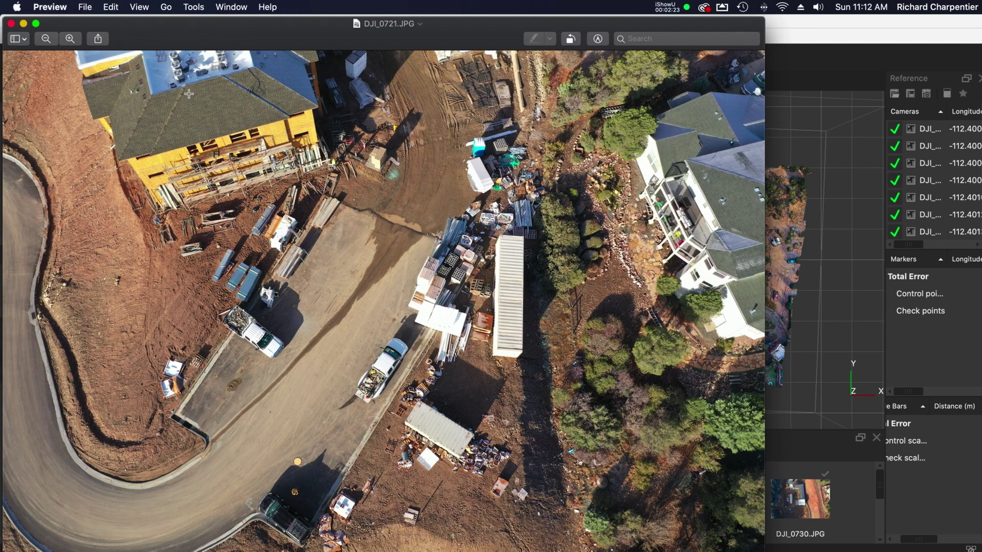
click(70, 38)
click(70, 38)
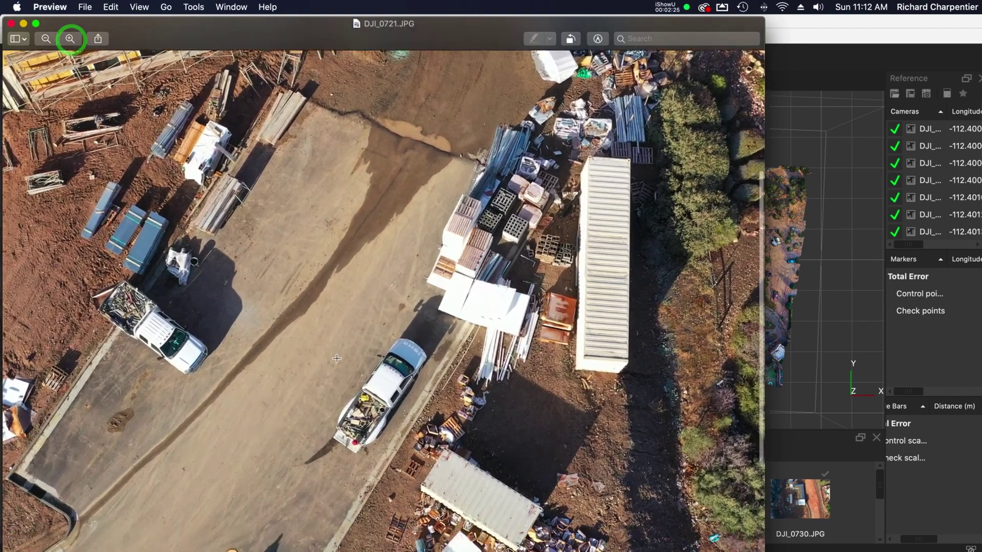
scroll(336, 358, down, 5)
scroll(306, 384, left, 2)
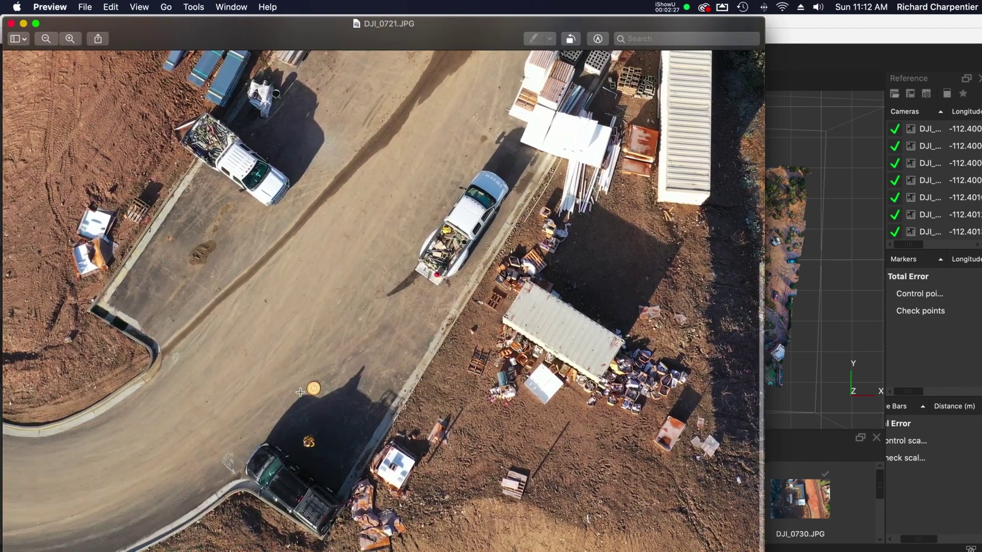
click(329, 440)
scroll(363, 374, up, 2)
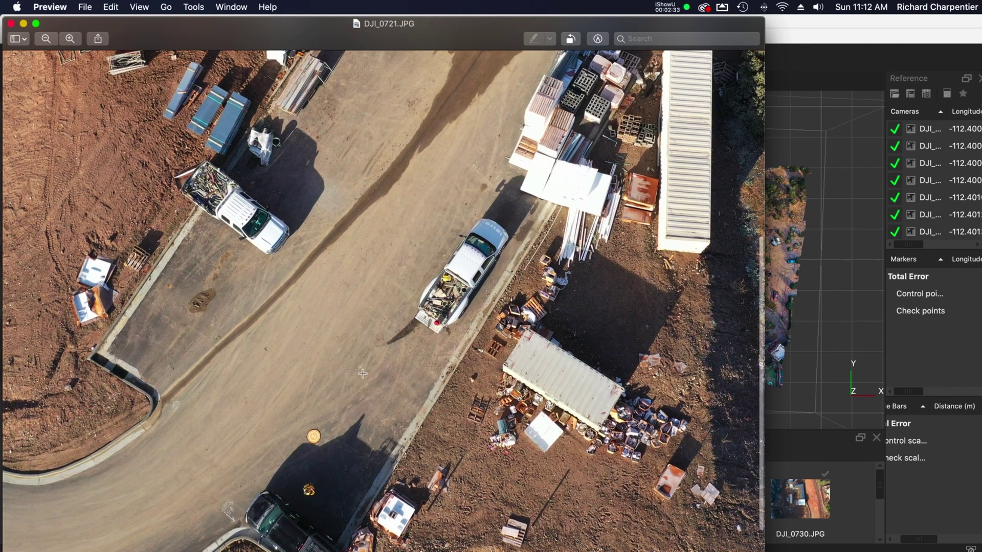
scroll(363, 374, up, 10)
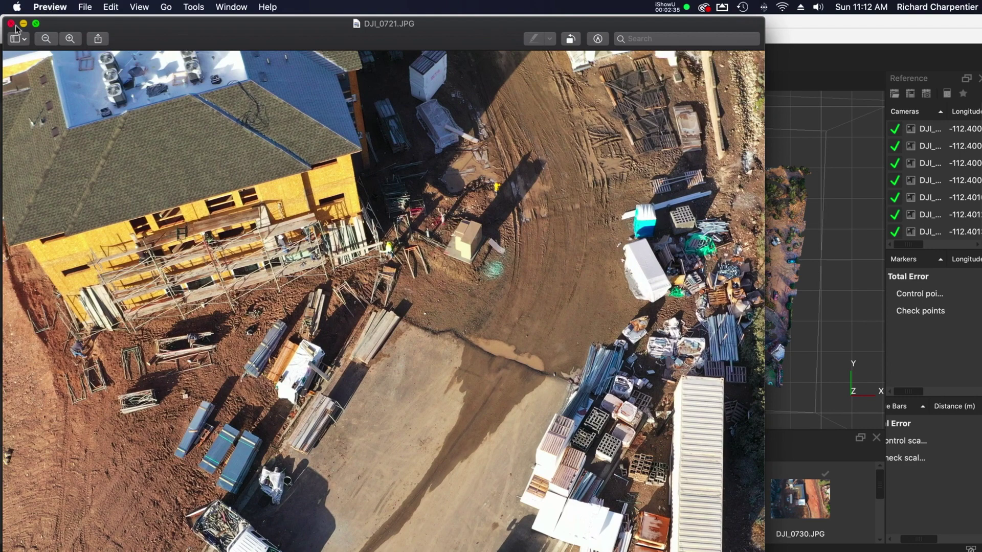
click(12, 24)
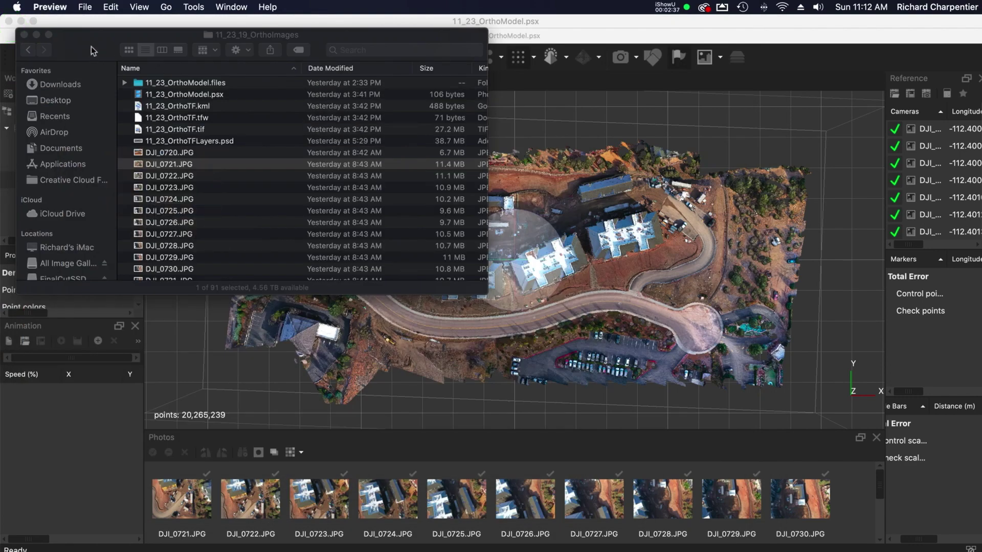
Step: Return Finder to 11_23_19_CWBuilders, bring Metashape forward and show its Workflow commands
click(31, 53)
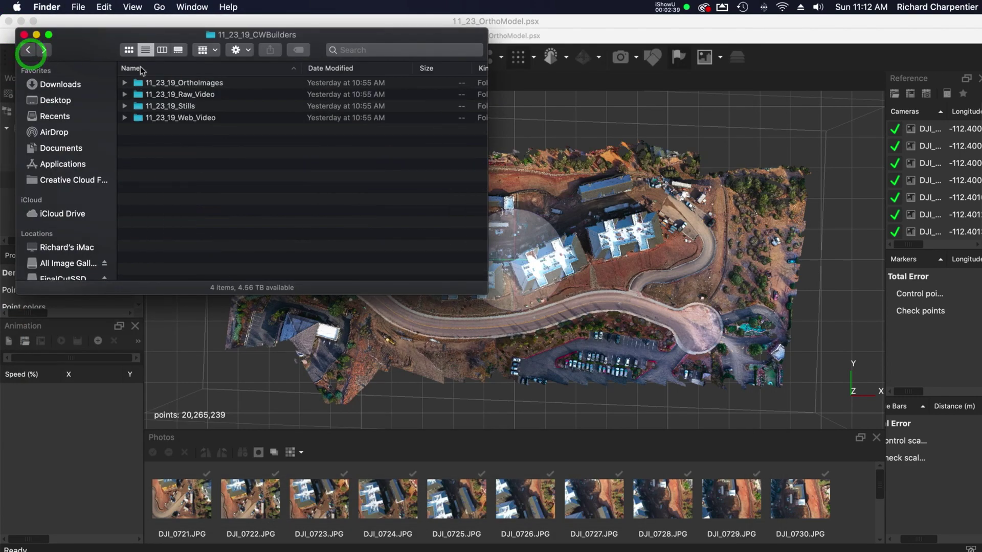
click(581, 29)
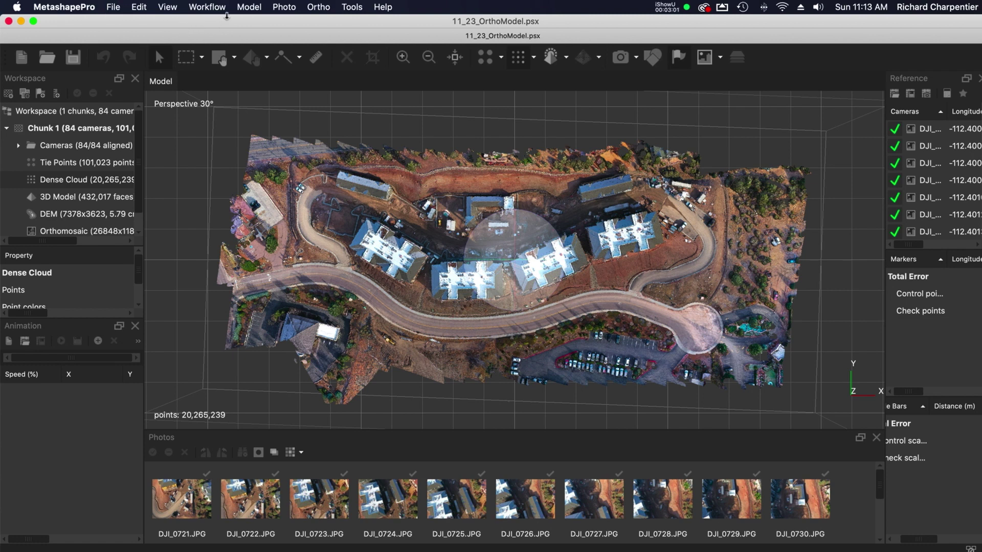
click(214, 7)
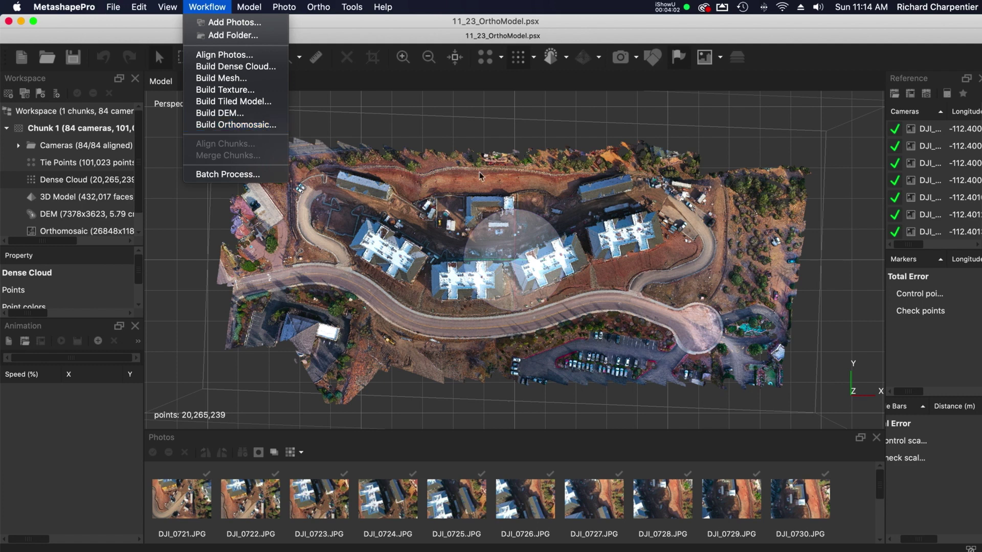
click(256, 124)
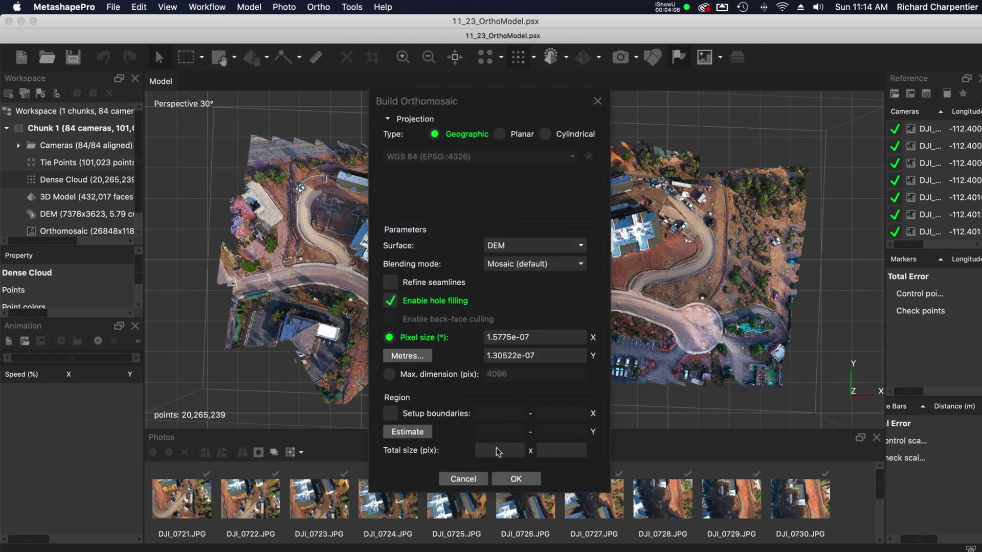
click(463, 478)
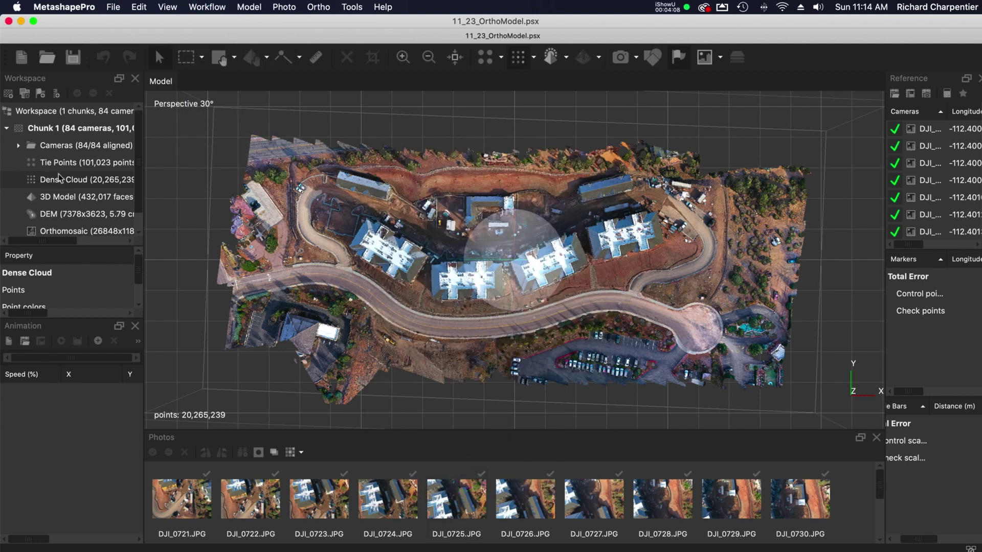
scroll(62, 179, down, 1)
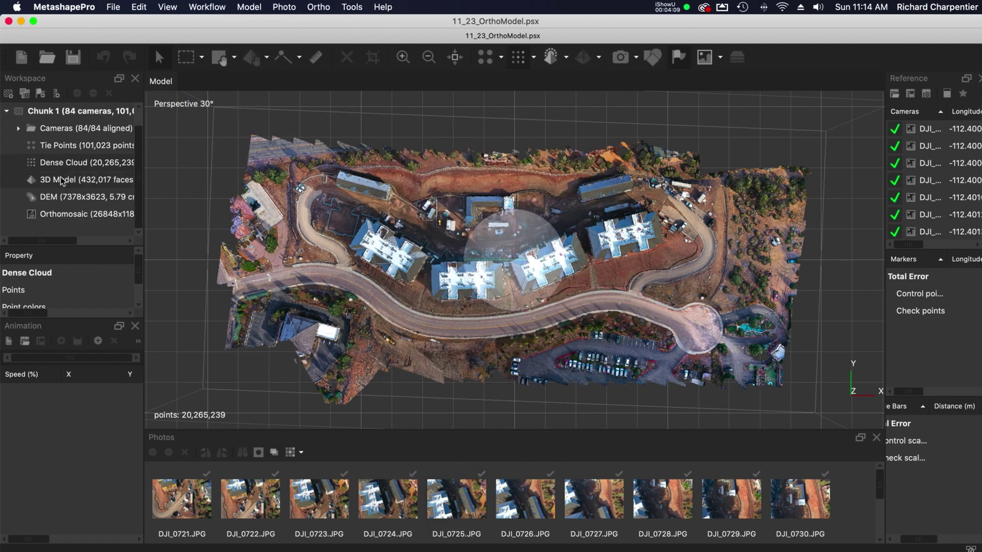
double_click(107, 180)
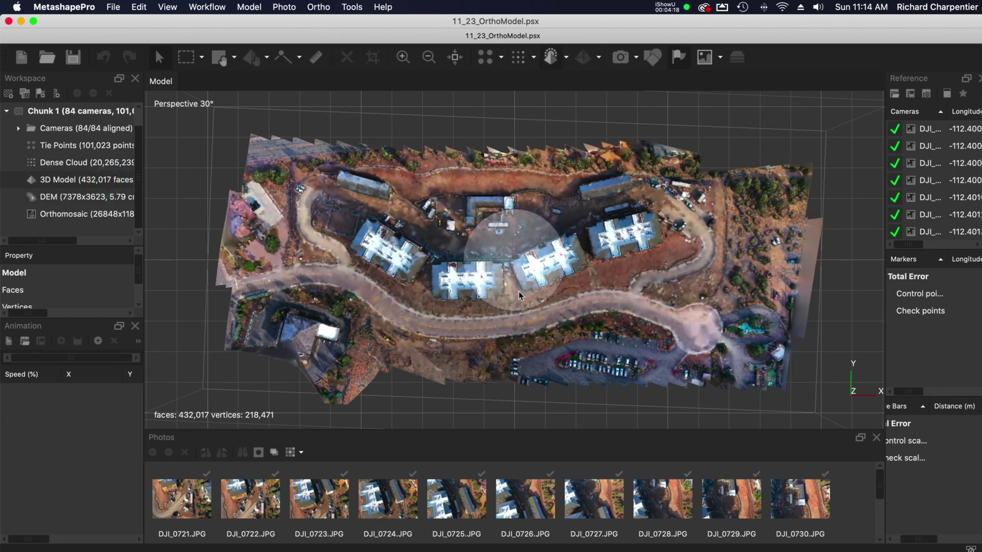
Step: Rotate the textured 3D model of the construction site slightly to inspect it
drag(514, 287, 514, 328)
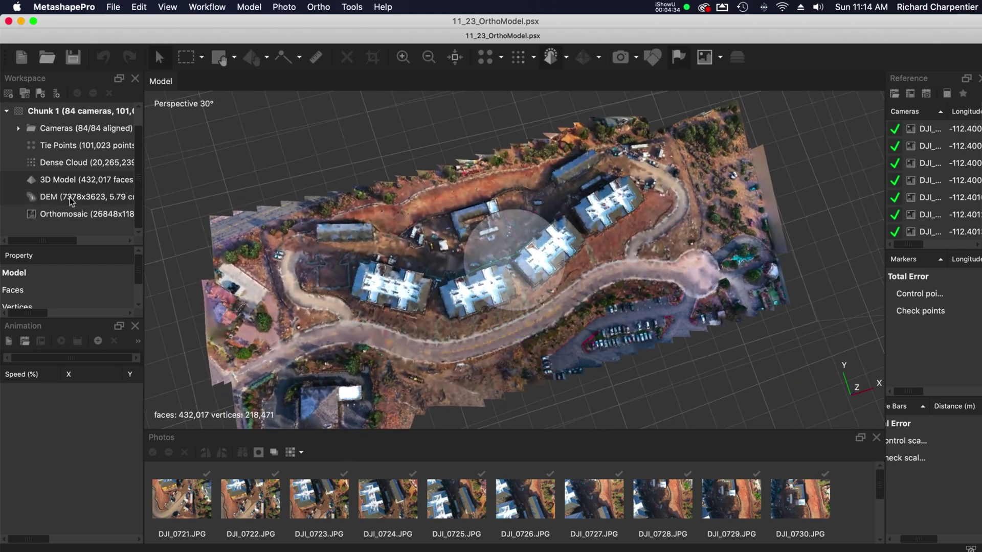
Step: Open the orthomosaic in its own Ortho view and zoom into the site
double_click(64, 214)
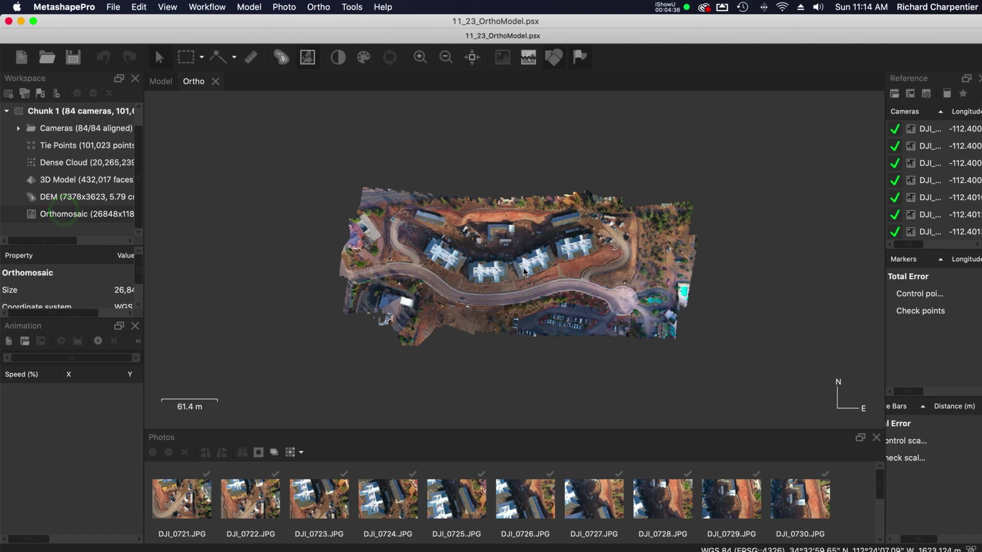
scroll(545, 272, up, 4)
scroll(544, 272, up, 8)
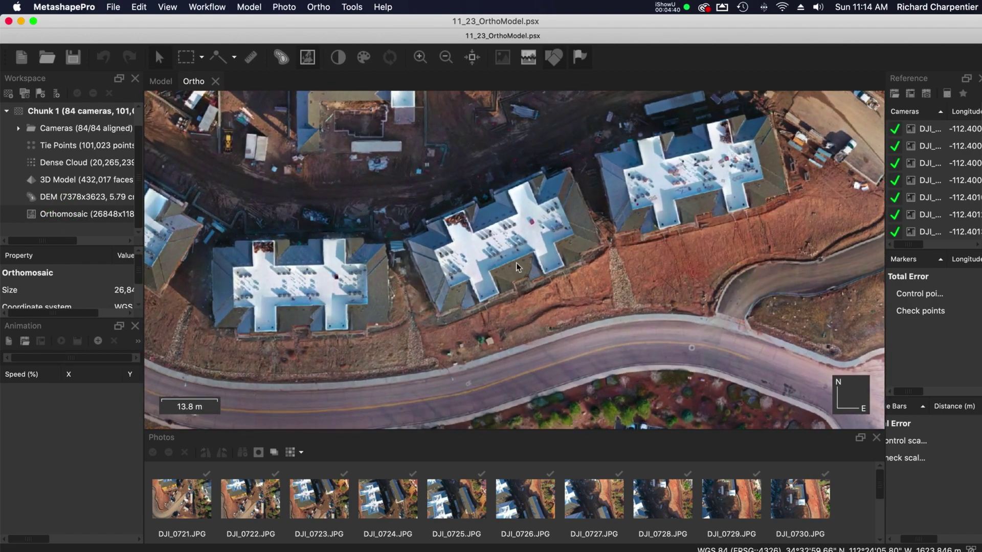
scroll(655, 239, up, 3)
drag(656, 239, 462, 248)
scroll(463, 247, up, 3)
drag(692, 229, 588, 376)
drag(655, 255, 438, 191)
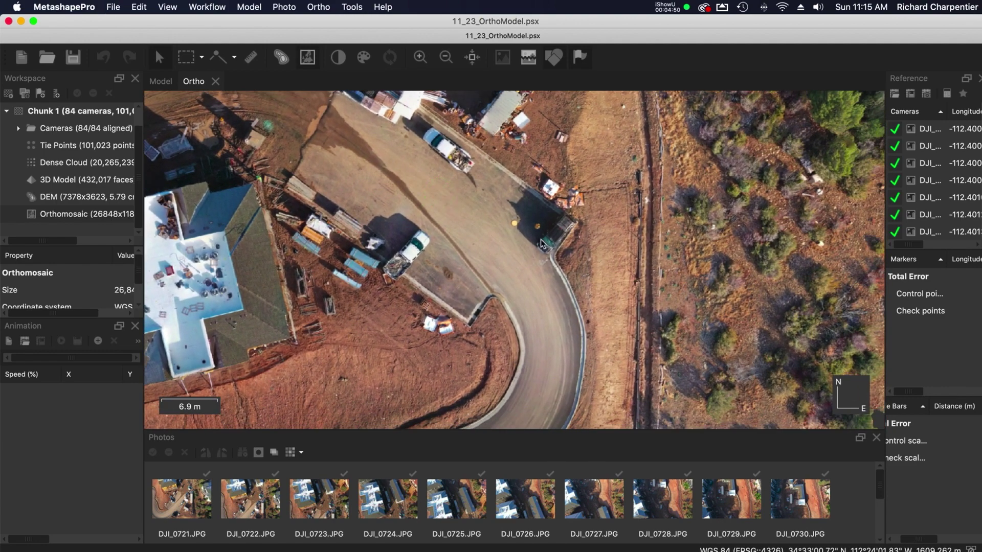
scroll(537, 246, up, 2)
scroll(534, 246, up, 1)
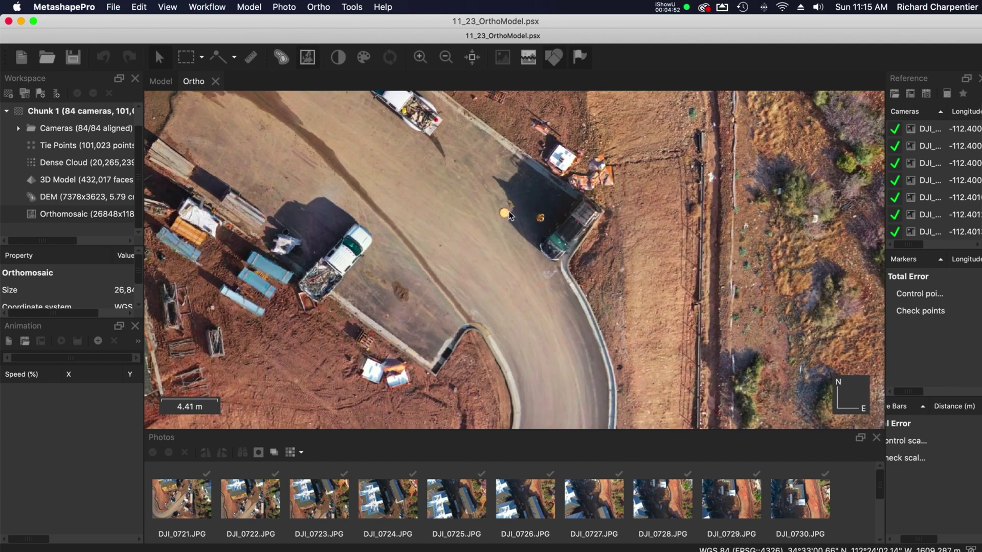
click(512, 209)
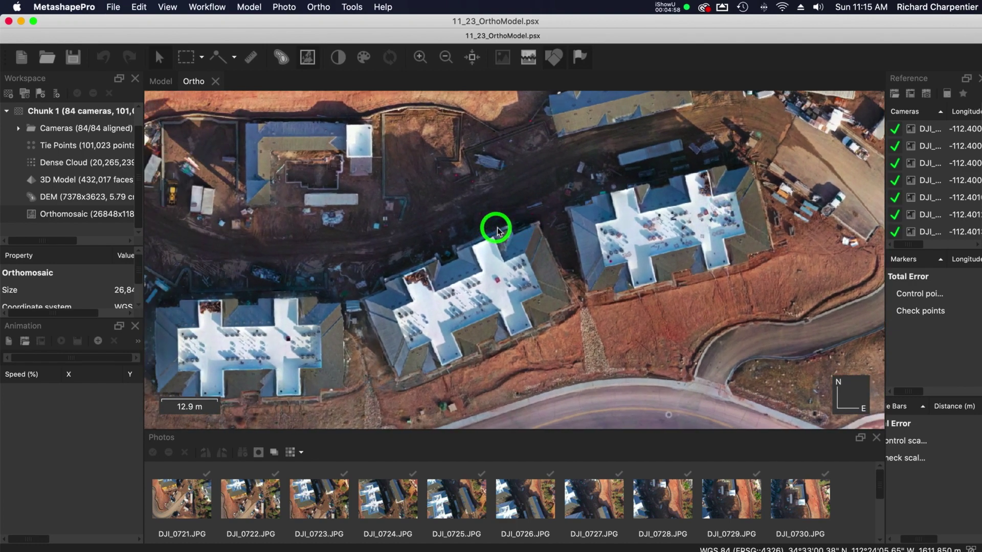
Step: Pan the orthomosaic across the full row of apartment buildings
scroll(495, 227, down, 2)
drag(344, 232, 601, 284)
drag(299, 266, 375, 242)
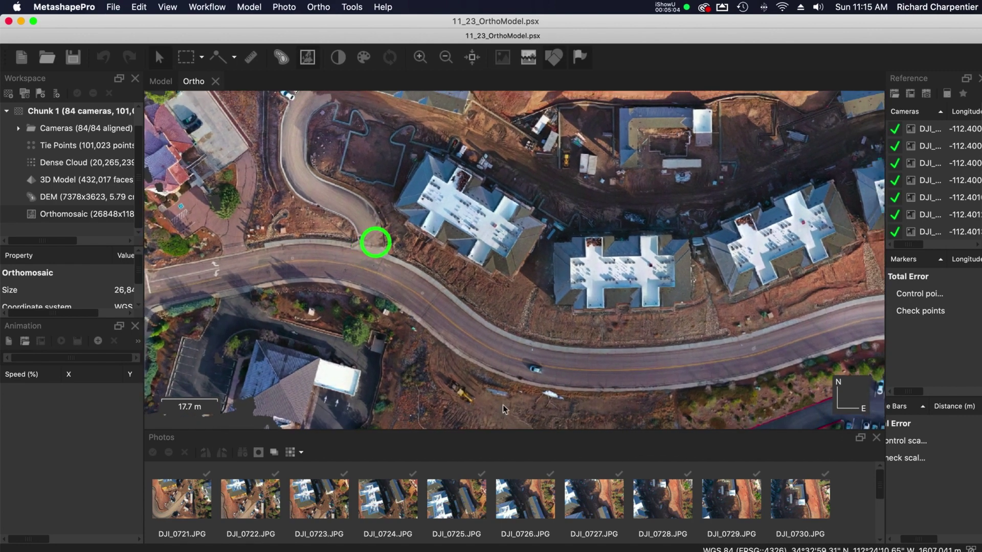
click(527, 368)
drag(531, 371, 353, 372)
drag(565, 324, 428, 361)
drag(556, 268, 467, 279)
drag(551, 222, 676, 212)
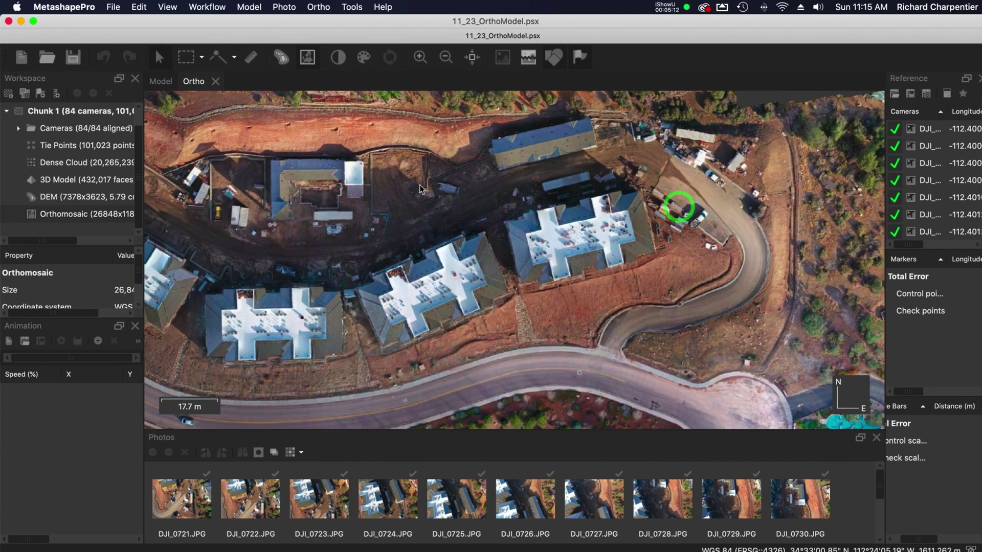
drag(416, 185, 583, 197)
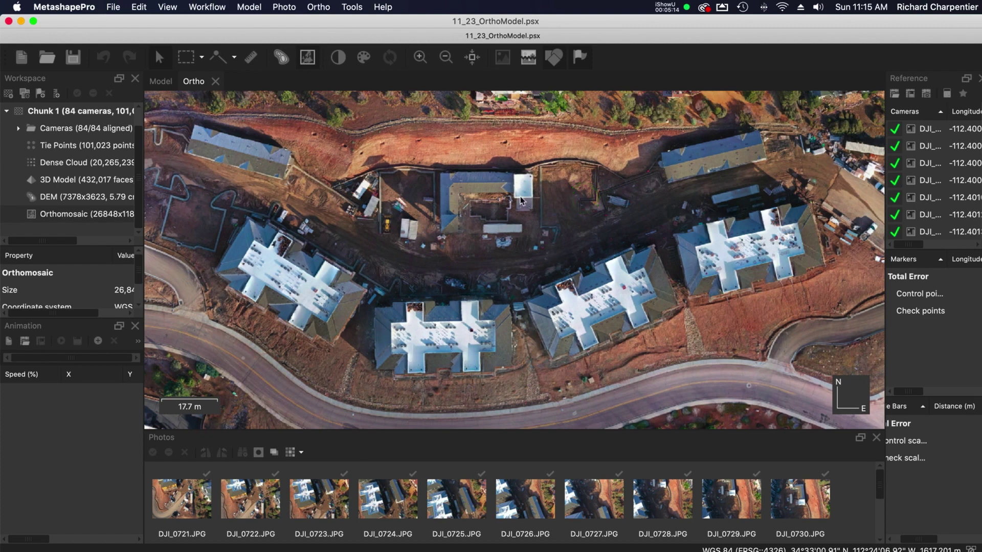
click(113, 7)
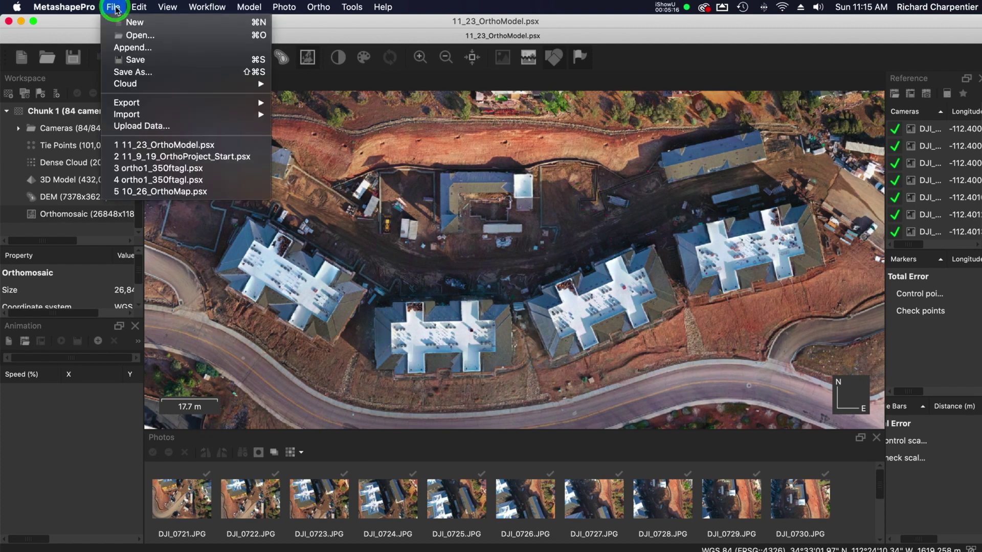
Step: Look over the Export Orthomosaic options without exporting, then quit Metashape Pro
mouse_move(155, 102)
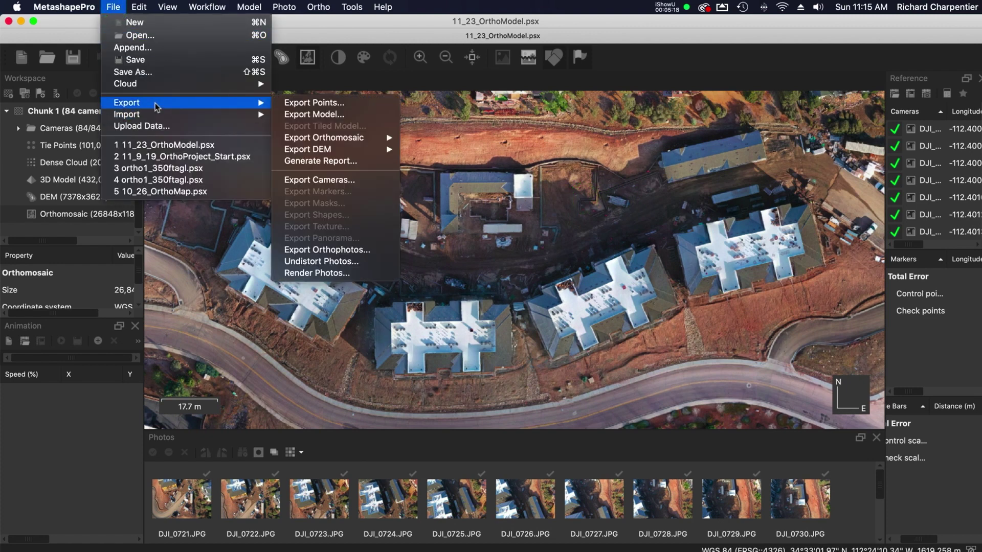
mouse_move(329, 151)
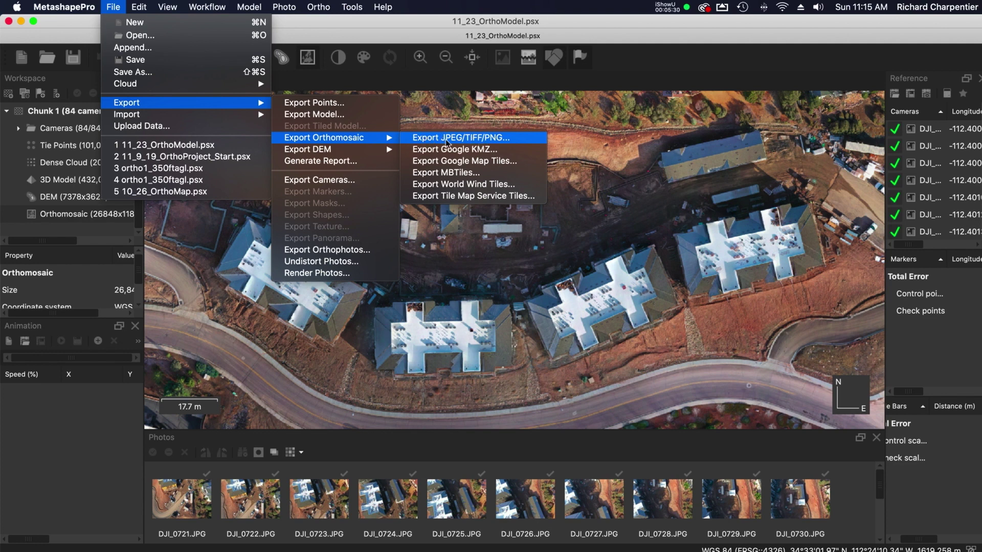
click(355, 27)
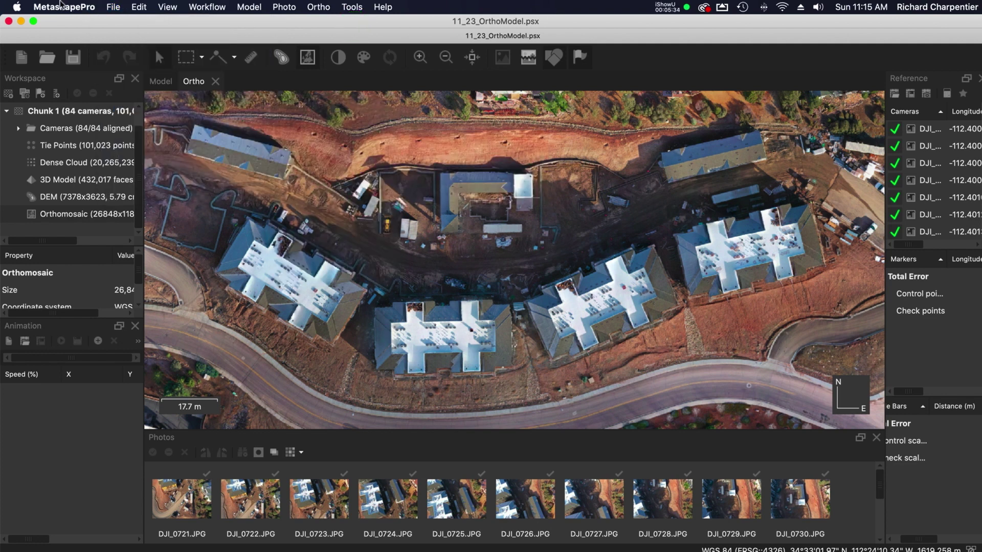
click(65, 7)
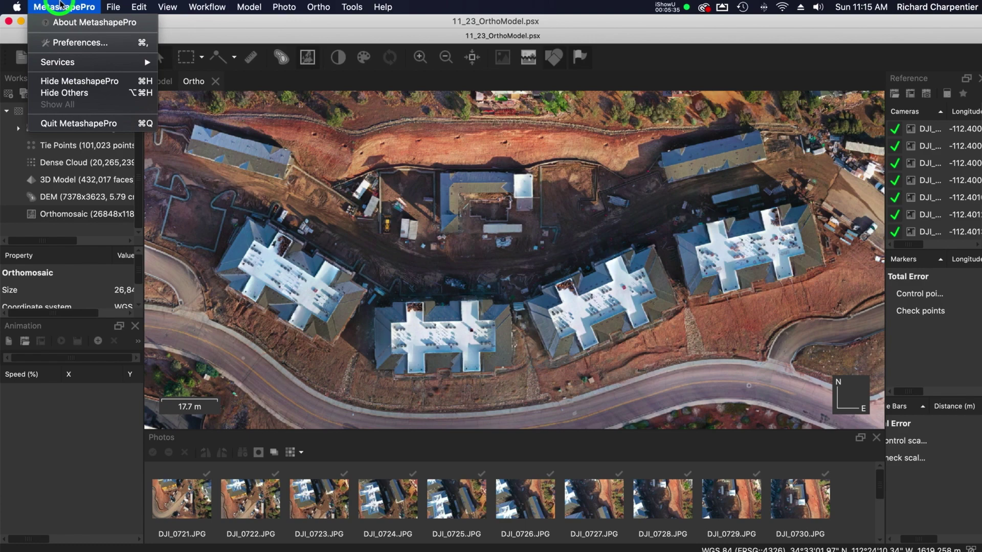
click(80, 123)
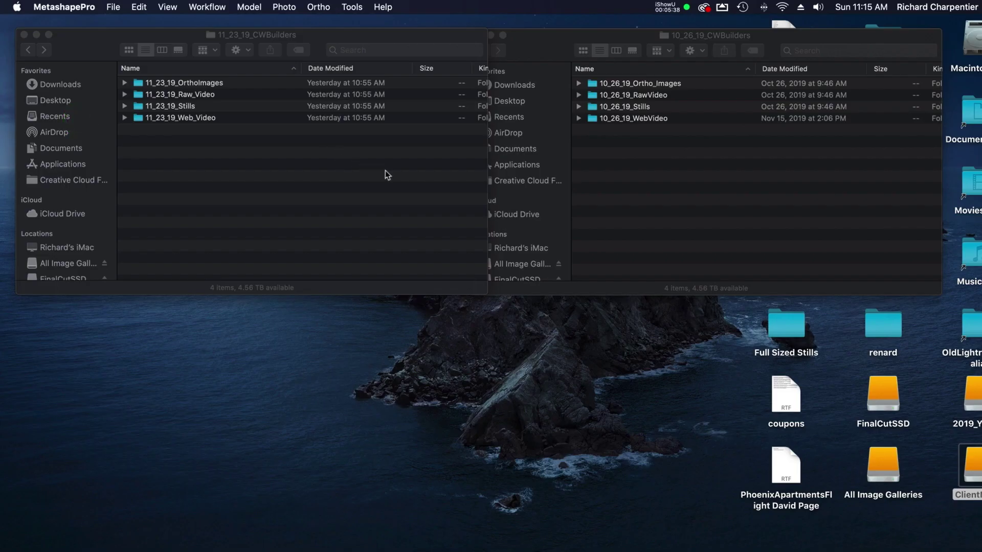
Step: Open 11_23_19_OrthoImages in the left Finder window and 10_26_19_Ortho_Images in the right
drag(563, 38, 543, 42)
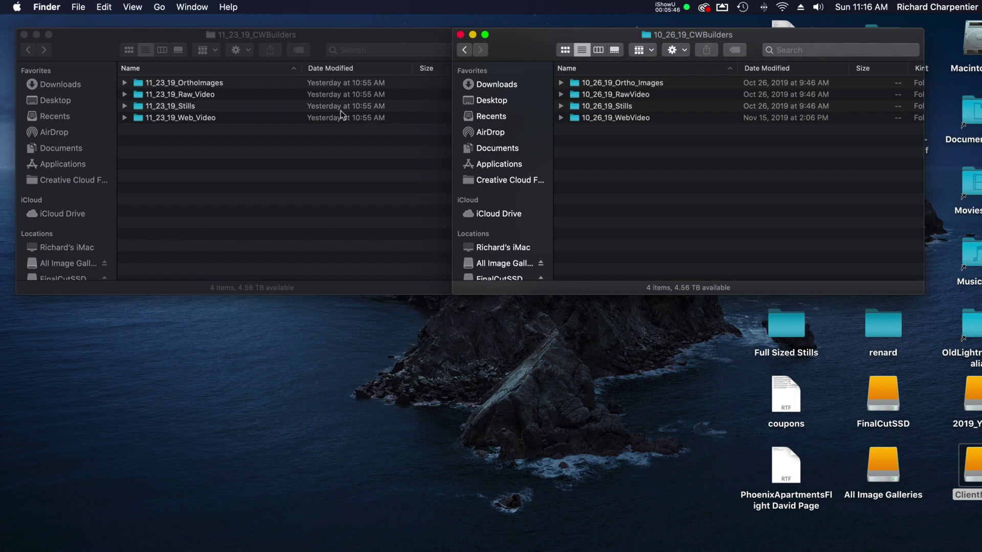
click(231, 83)
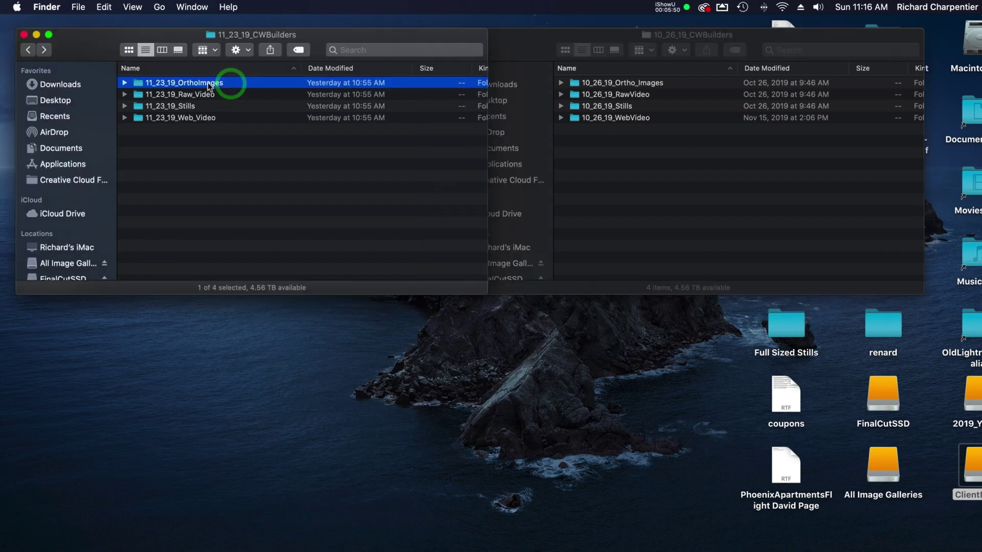
double_click(204, 84)
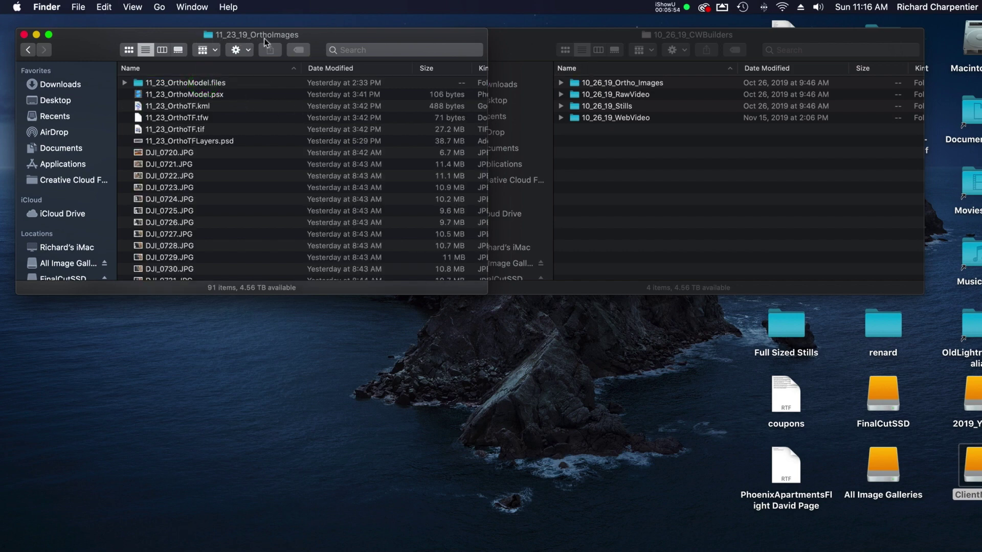
click(522, 41)
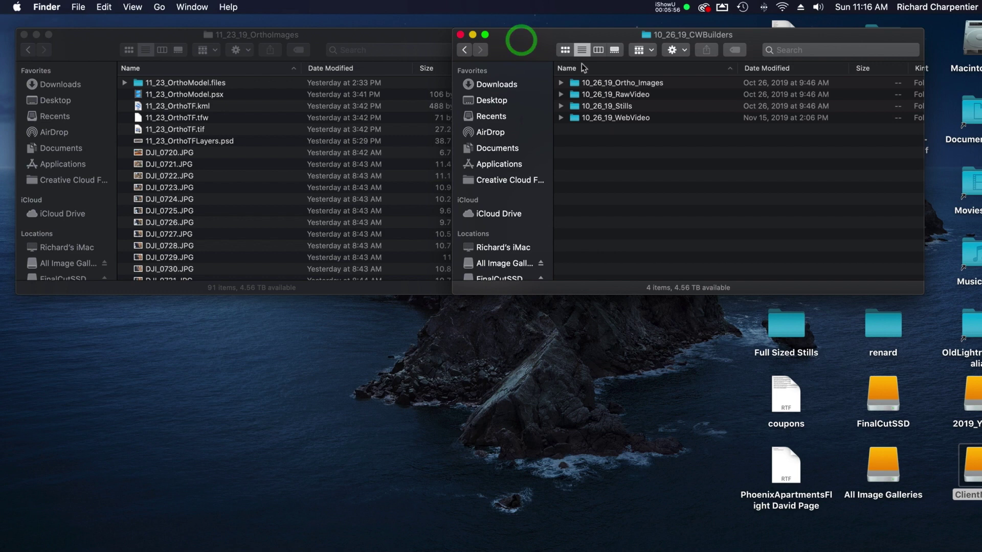
double_click(629, 86)
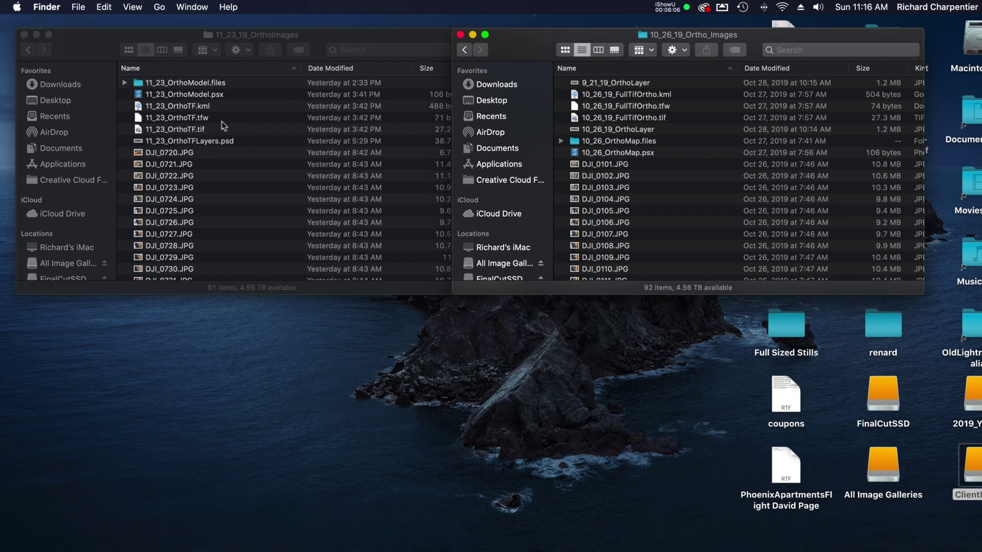
Step: Drag 11_23_OrthoTF.tif onto the Photoshop icon in the Dock to open it
click(199, 130)
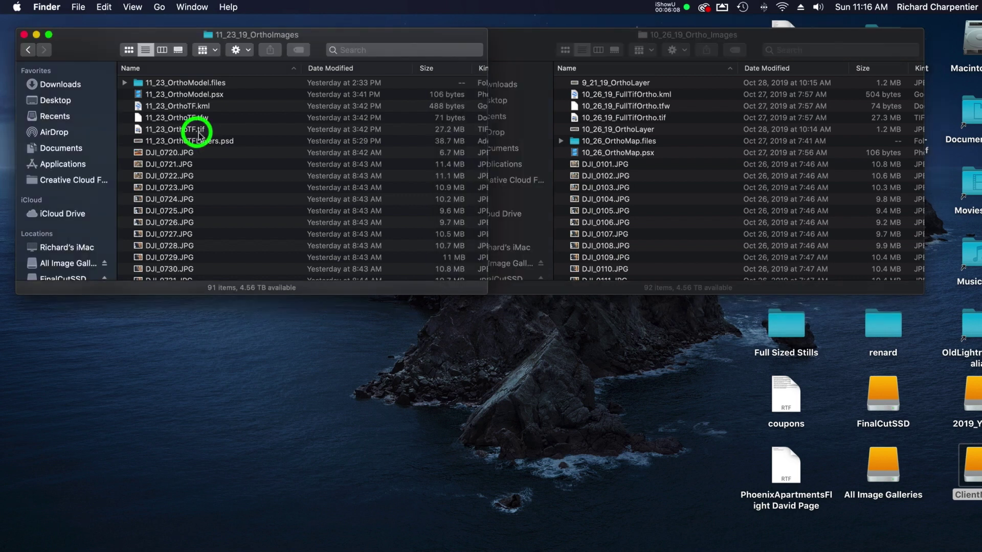
click(199, 129)
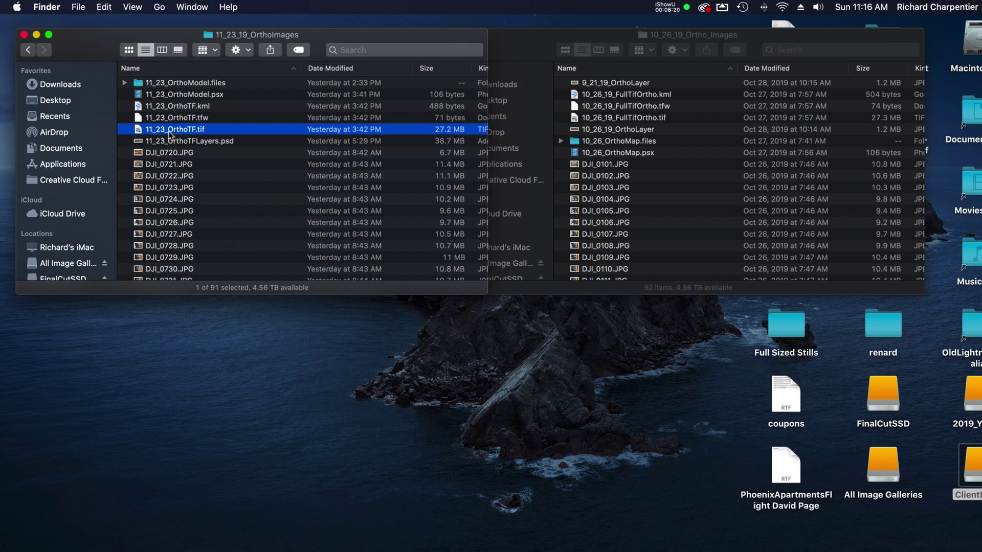
drag(168, 135, 207, 544)
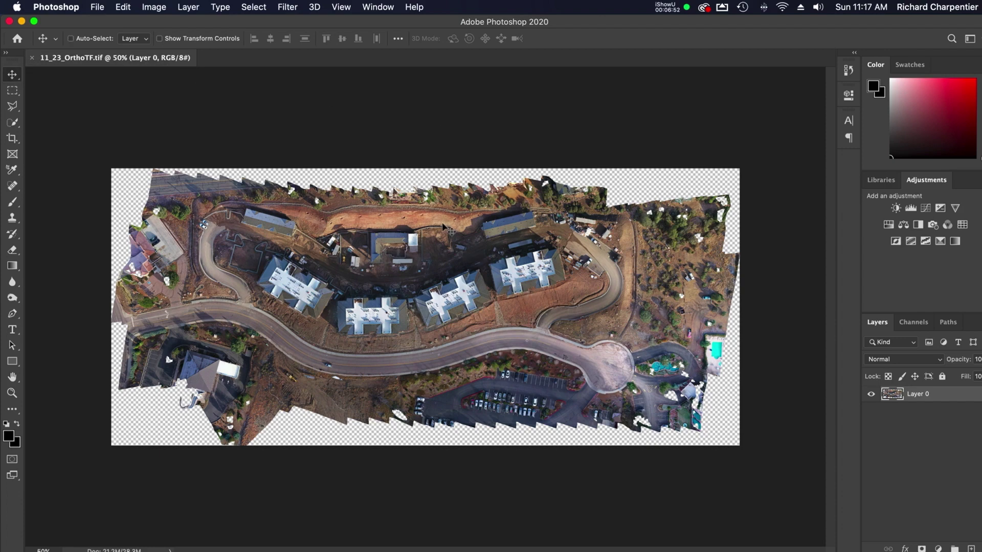
Step: Zoom to 200% to inspect the orthomosaic, then nudge the layer with the Move tool
key(super+equal)
key(super+equal)
key(super+equal)
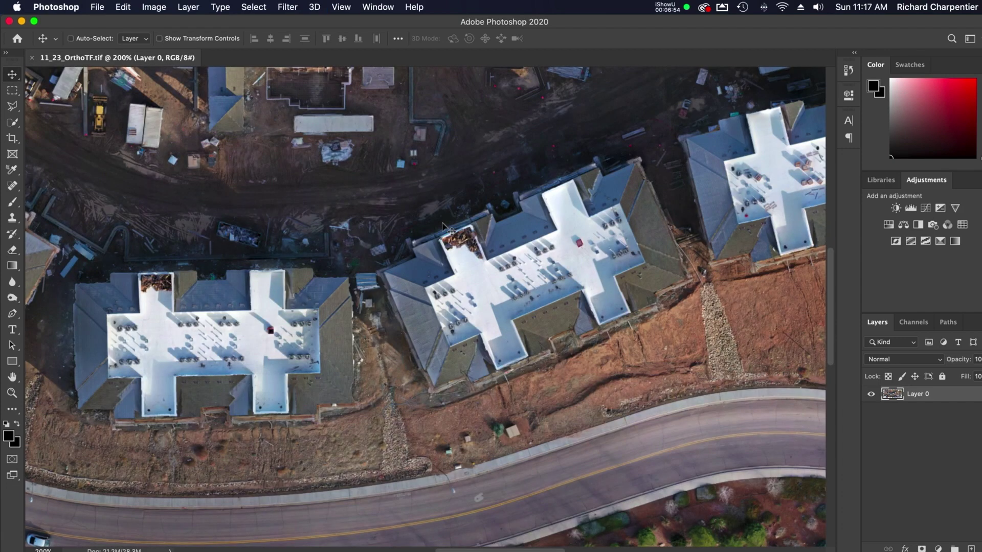
scroll(483, 147, down, 10)
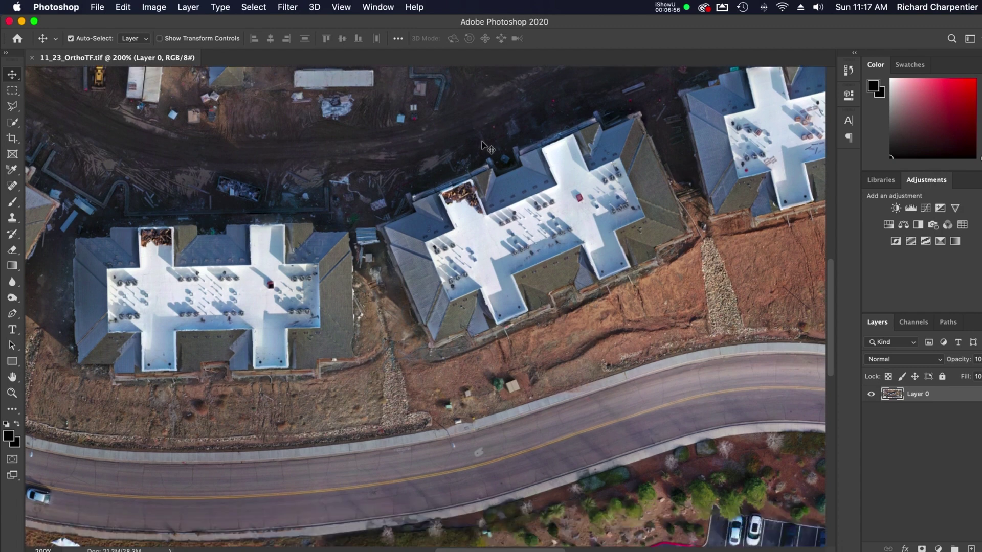
scroll(484, 147, right, 3)
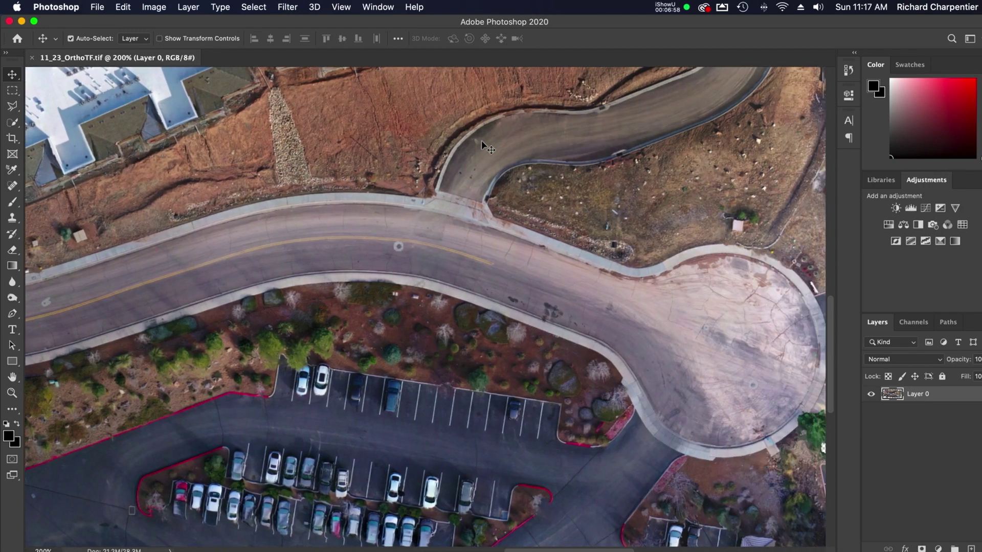
scroll(483, 146, up, 12)
scroll(482, 142, up, 3)
scroll(482, 142, left, 3)
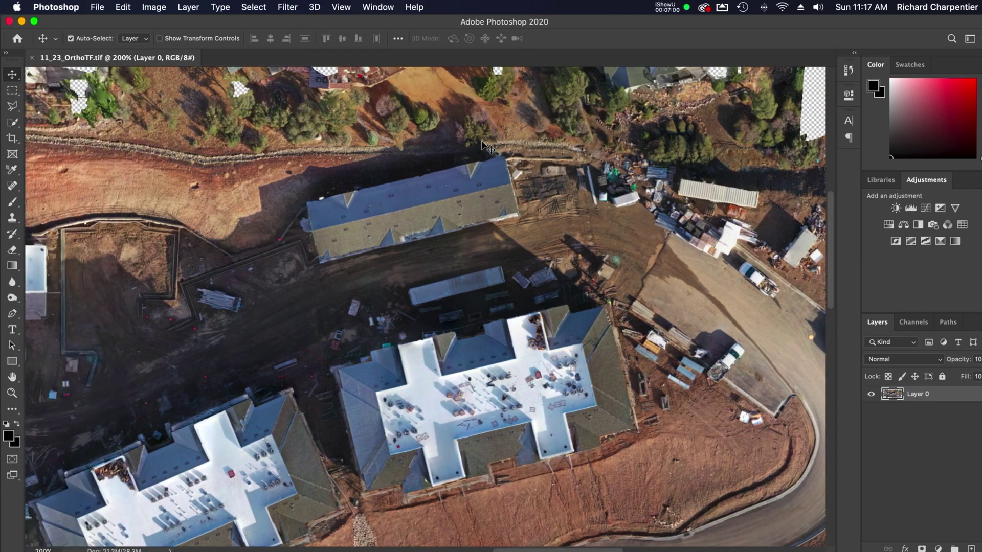
key(super+minus)
key(super+minus)
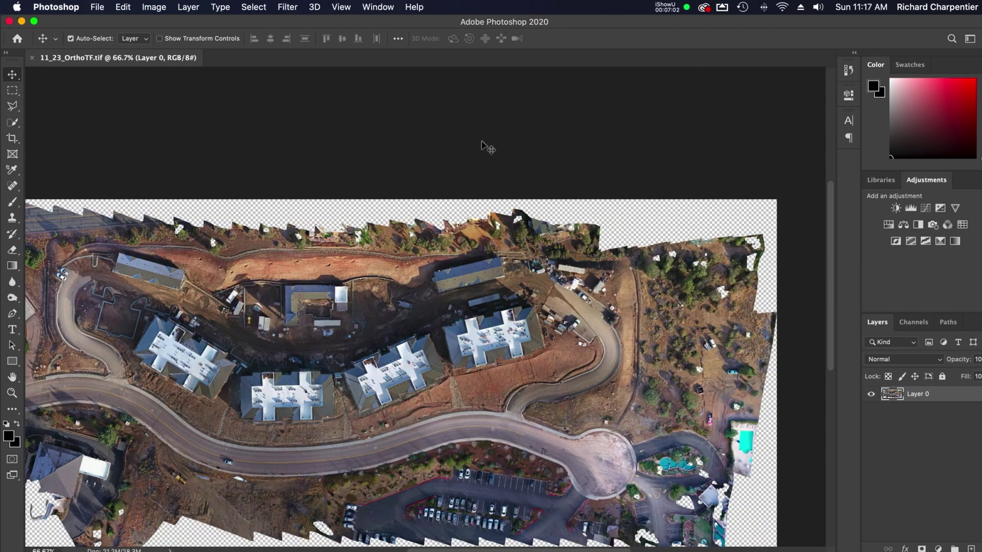
super+drag(438, 234, 459, 213)
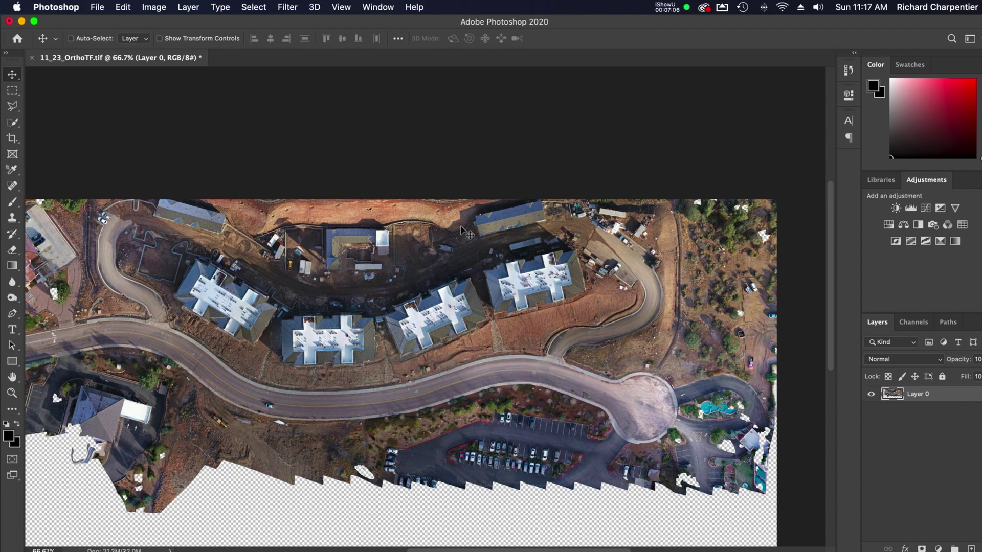
key(super+minus)
super+drag(446, 266, 451, 286)
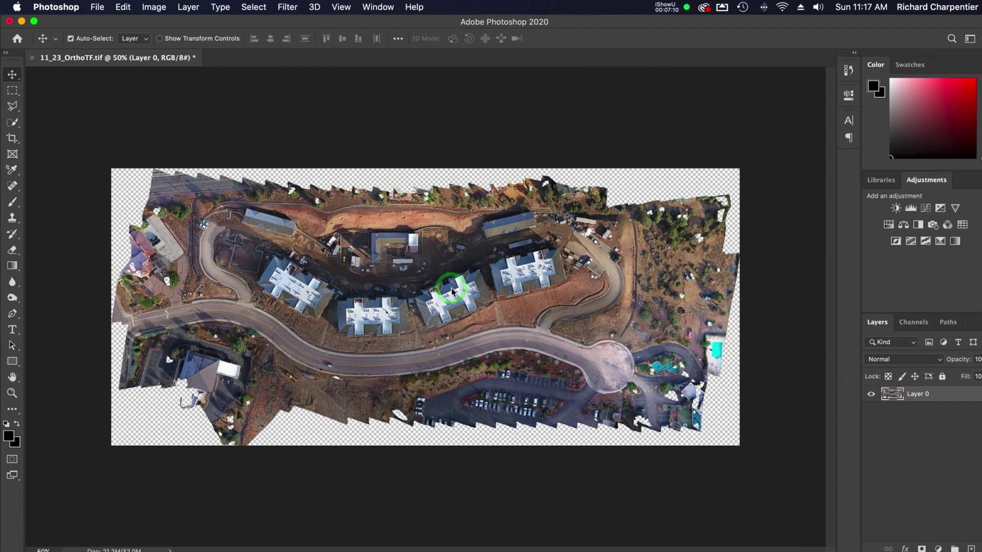
Step: Rename Layer 0 to 11_23 and minimize Photoshop
double_click(913, 394)
key(Return)
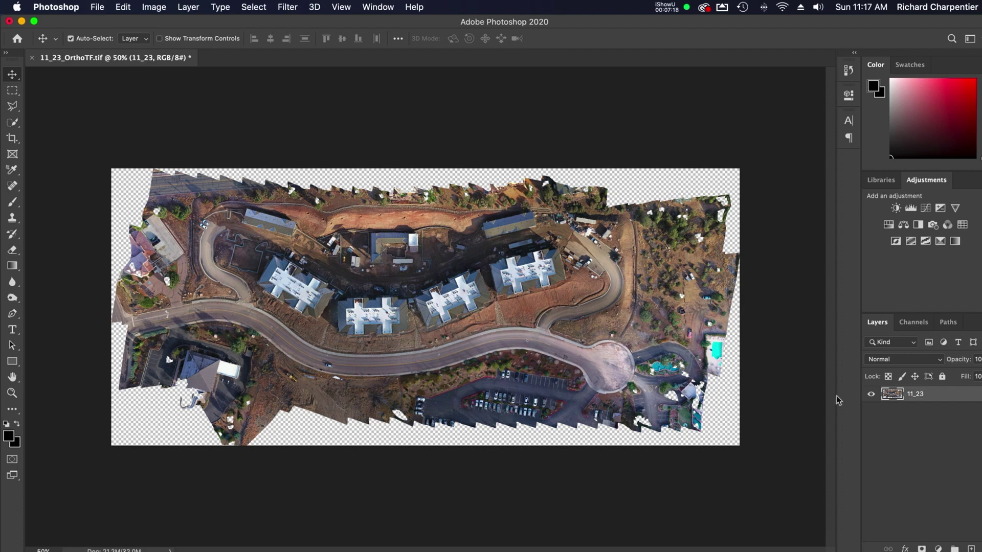
click(21, 21)
Step: Open 10_26_19_FullTifOrtho.tif from the 10_26_19_Ortho_Images Finder window in Photoshop
click(531, 43)
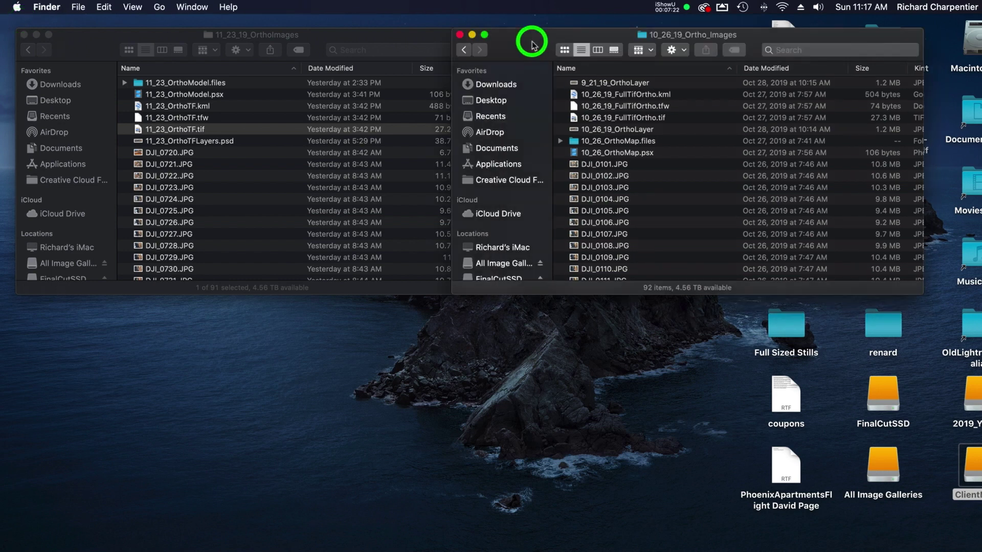
click(648, 118)
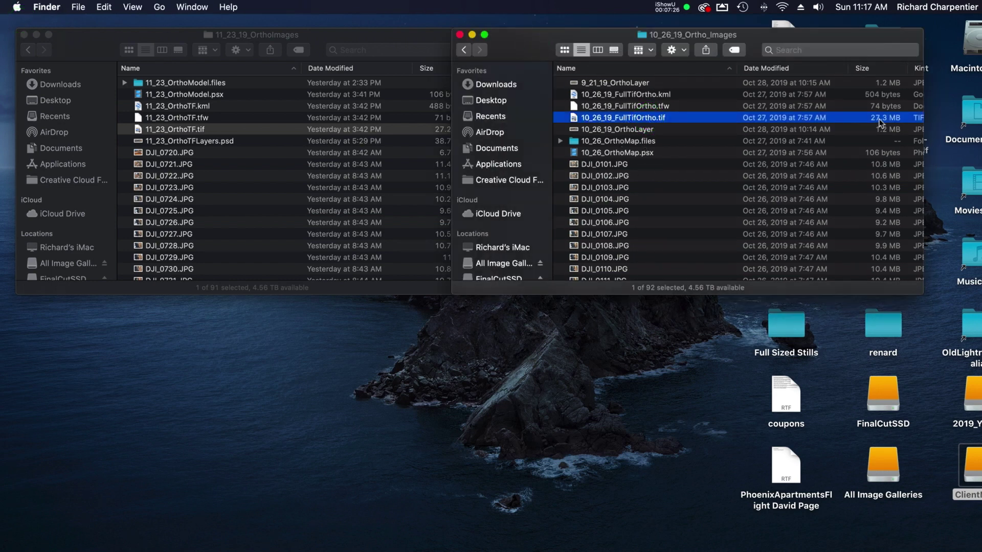
drag(588, 119, 210, 548)
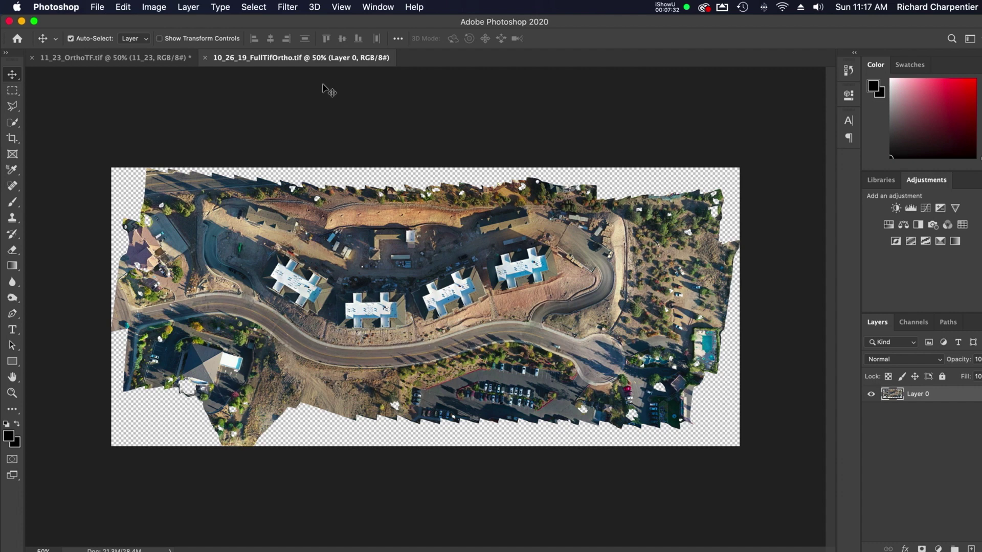
Step: Flip back and forth between the 11_23 and 10_26_19 orthomosaic documents to compare them
click(129, 57)
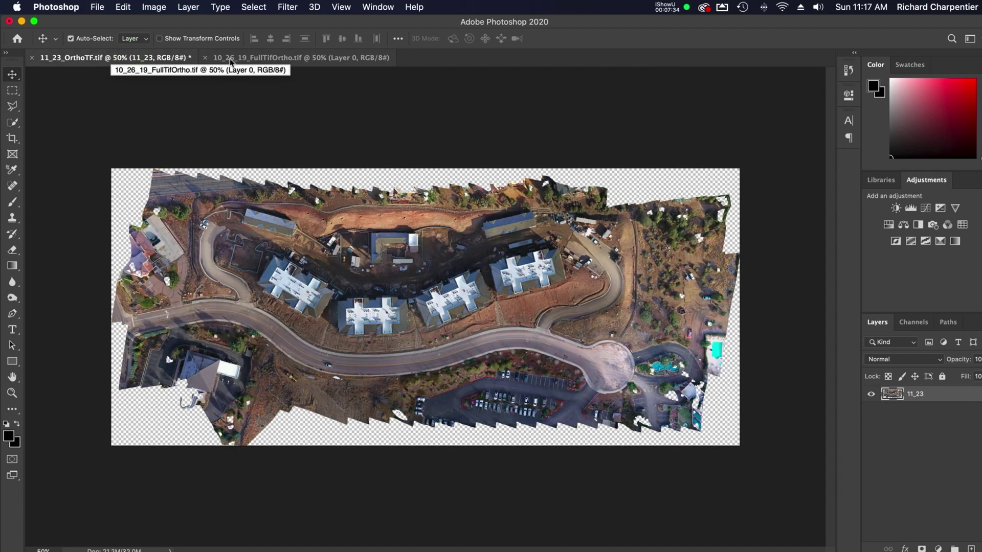
click(230, 60)
click(144, 61)
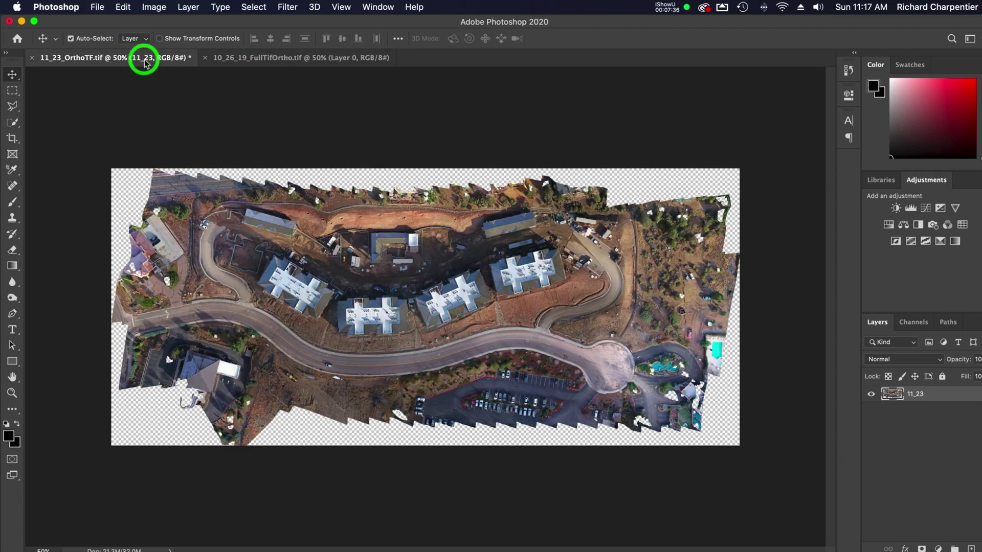
click(242, 58)
click(171, 61)
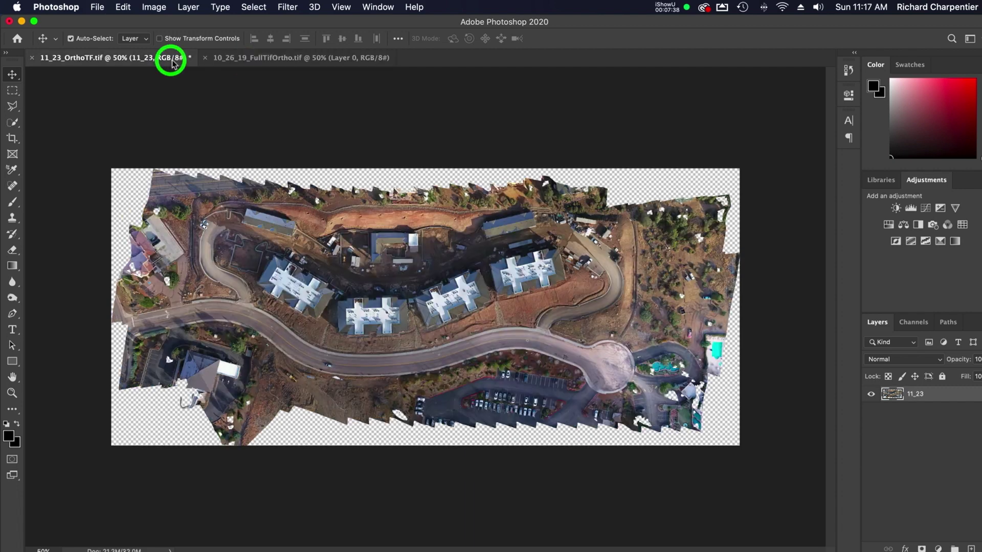
click(274, 59)
click(177, 59)
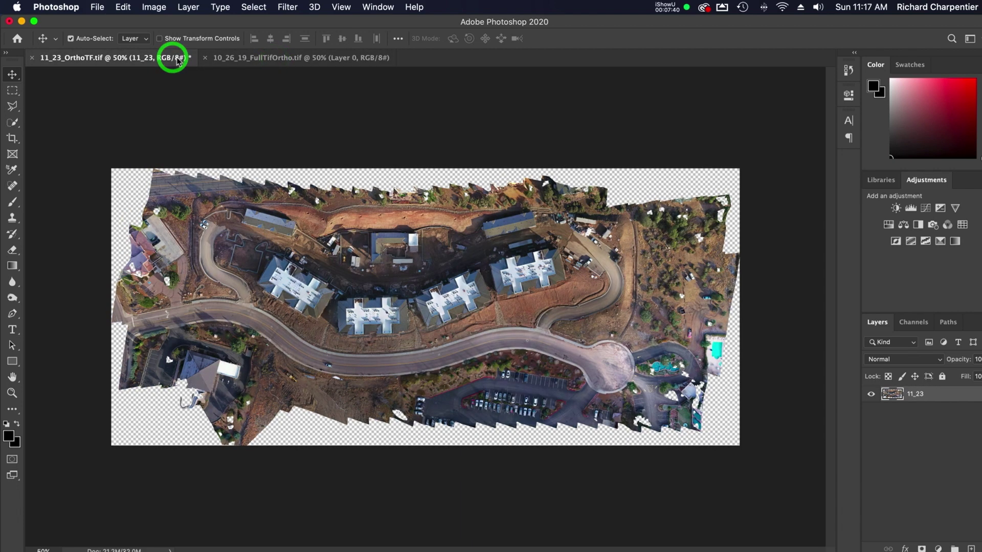
click(287, 57)
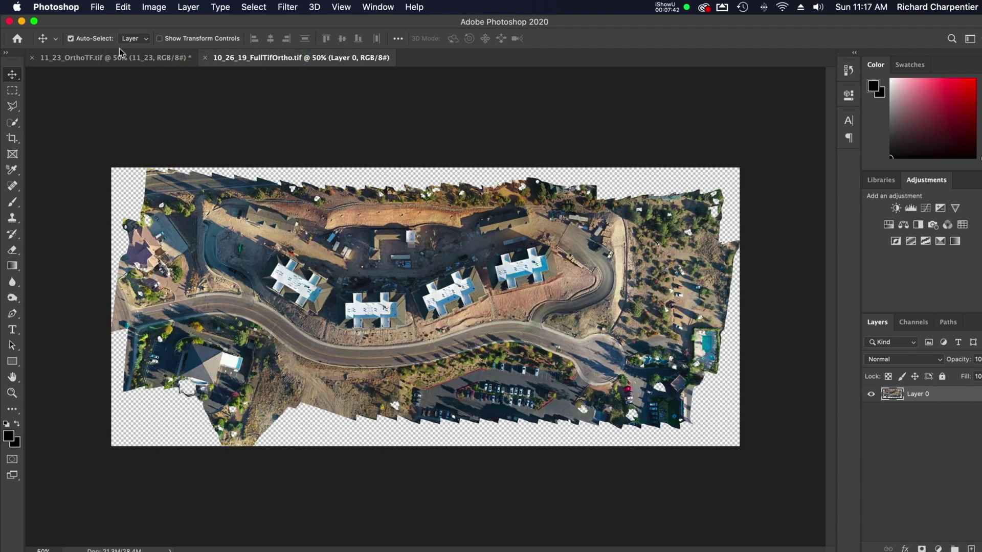
click(123, 57)
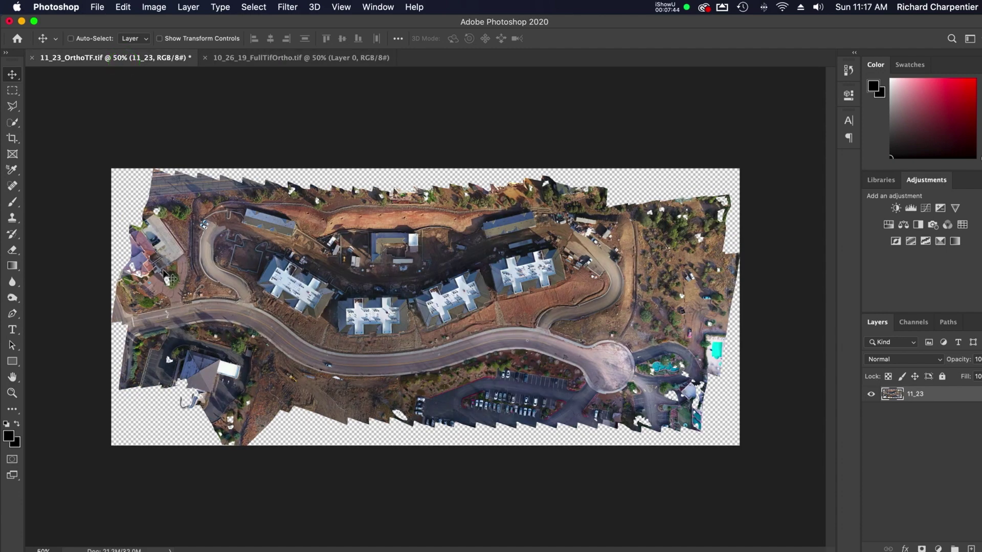
Step: Zoom in on the construction site and compare the buildings in both documents up close
key(super+equal)
key(super+equal)
key(super+equal)
key(super+equal)
scroll(201, 288, down, 3)
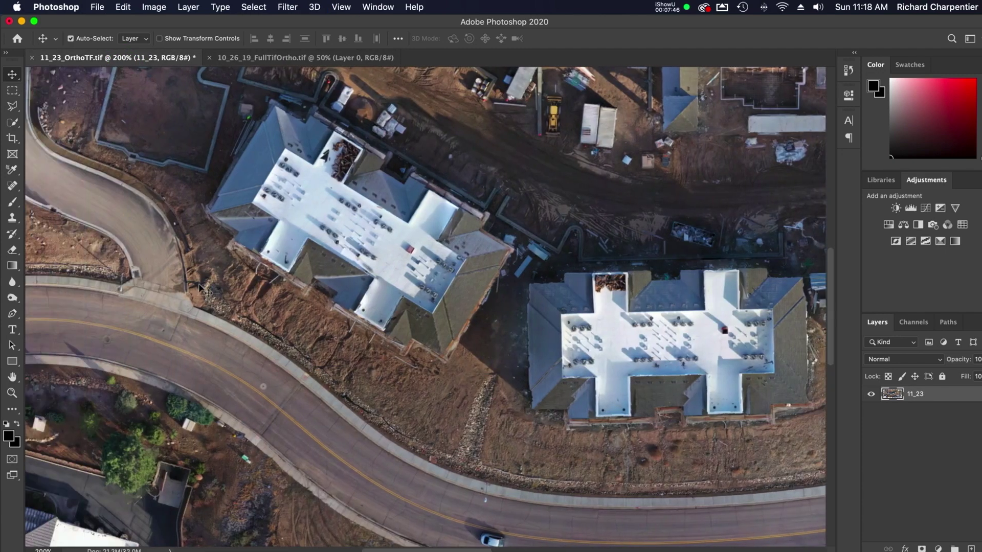
scroll(200, 288, up, 5)
scroll(200, 287, left, 3)
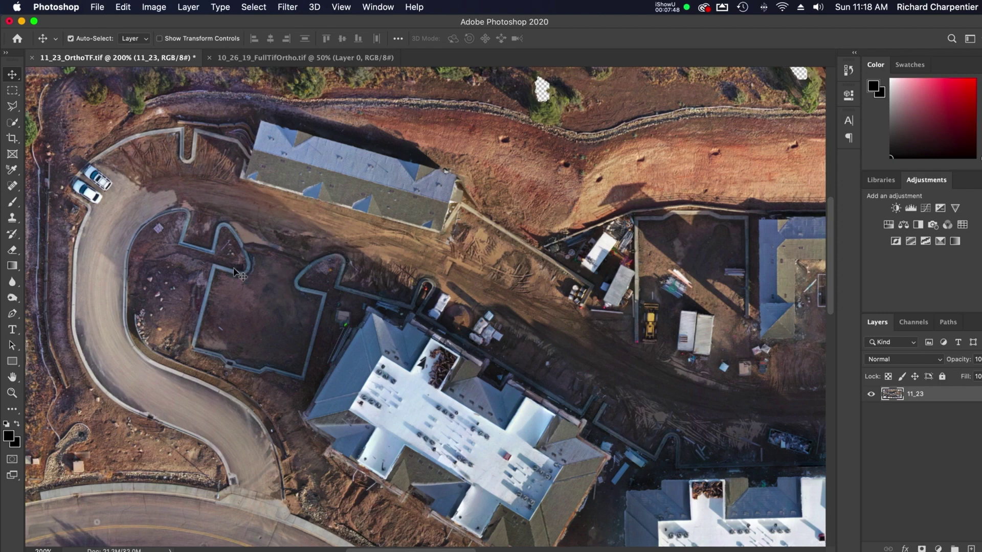
click(269, 58)
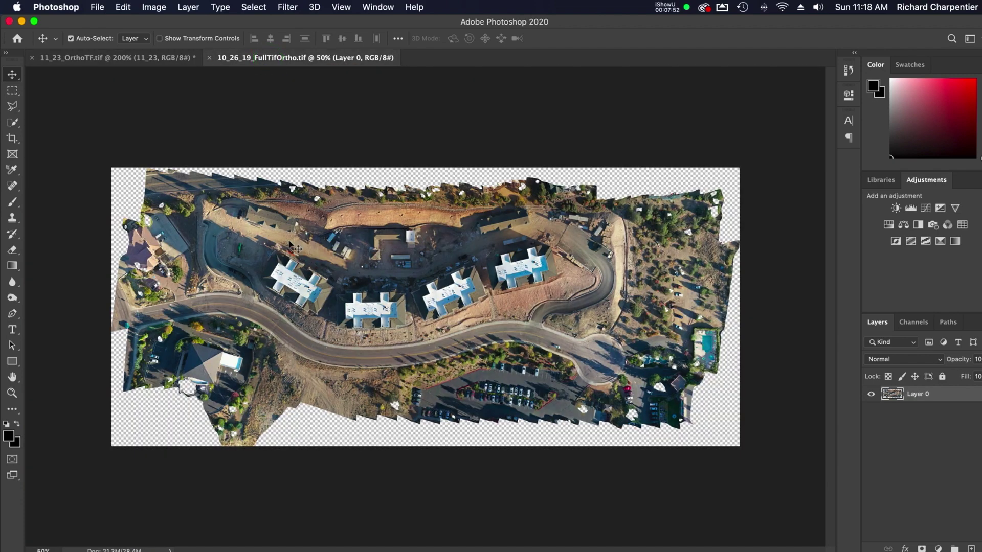
alt+scroll(289, 245, up, 6)
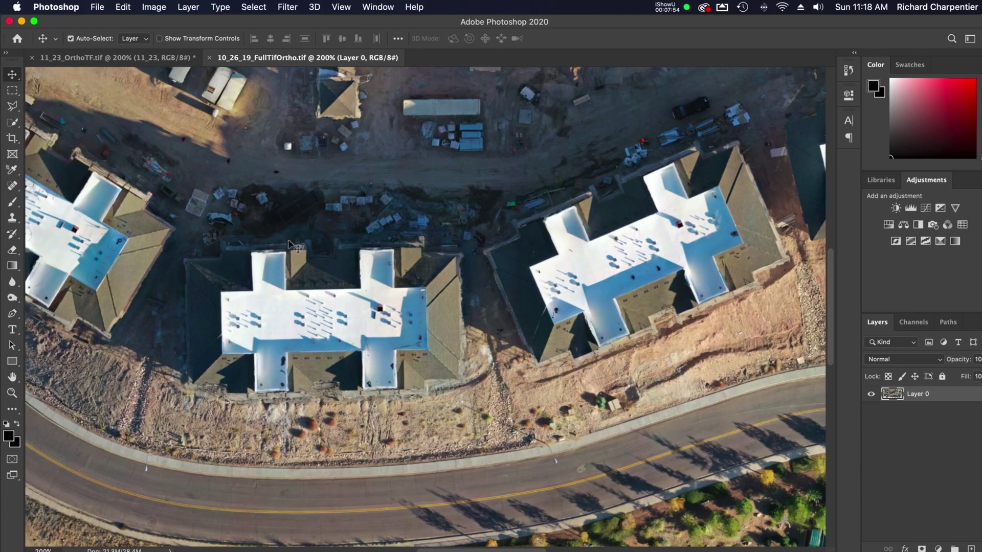
scroll(287, 239, left, 4)
scroll(288, 239, up, 5)
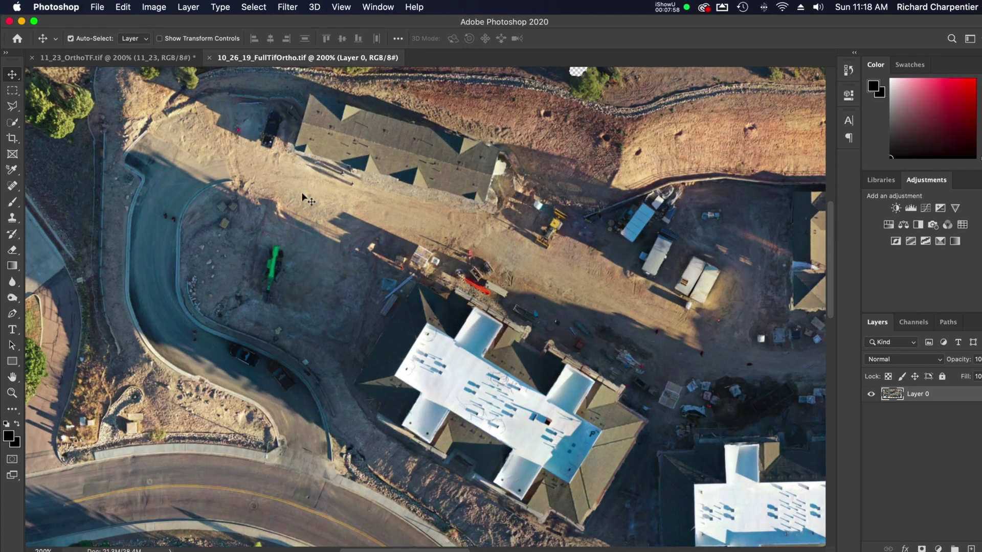
click(153, 60)
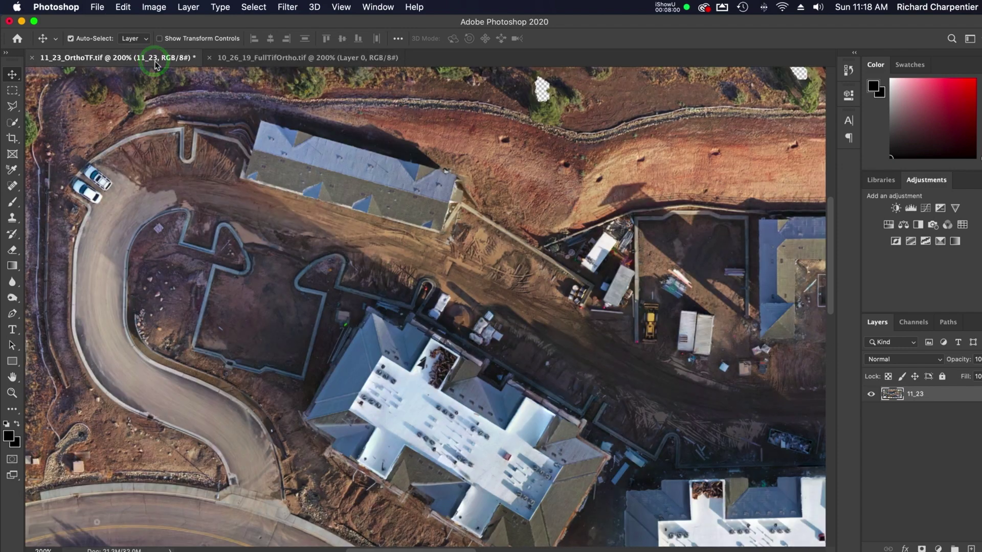
click(237, 60)
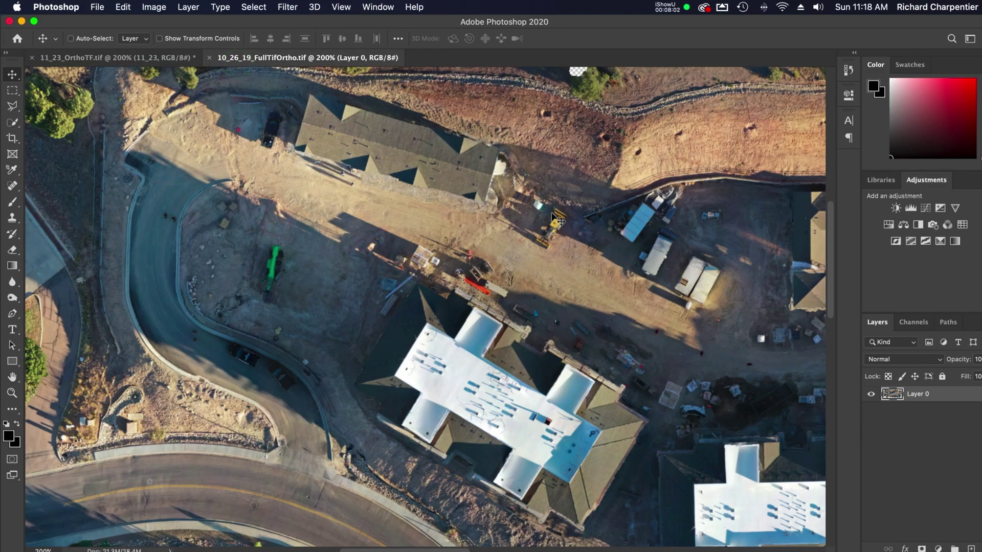
Step: Zoom both orthos out to 50% and float the 10_26_19 document in its own window
key(super+minus)
key(super+minus)
scroll(569, 213, down, 3)
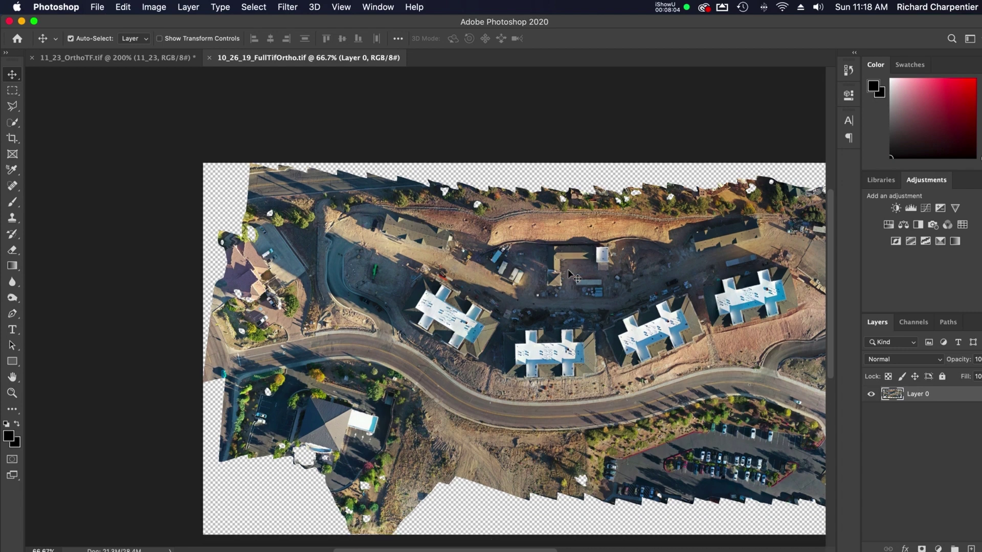
scroll(569, 214, right, 6)
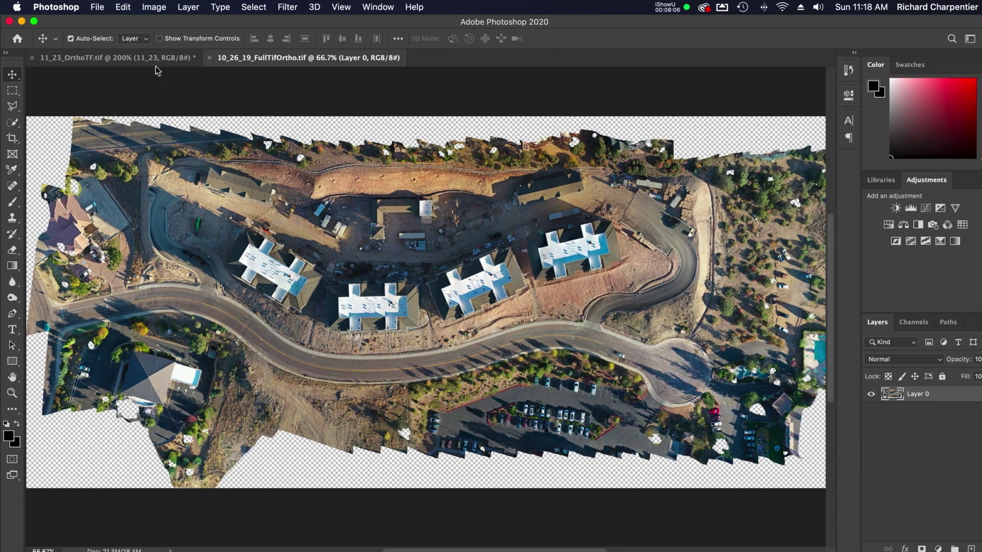
click(148, 58)
key(super+minus)
key(super+minus)
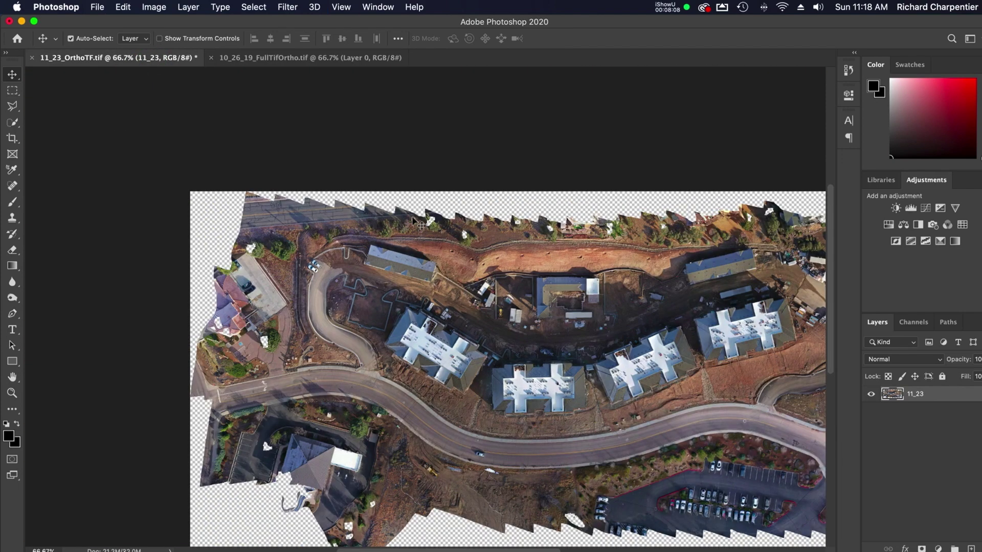
scroll(438, 254, right, 10)
scroll(435, 276, down, 2)
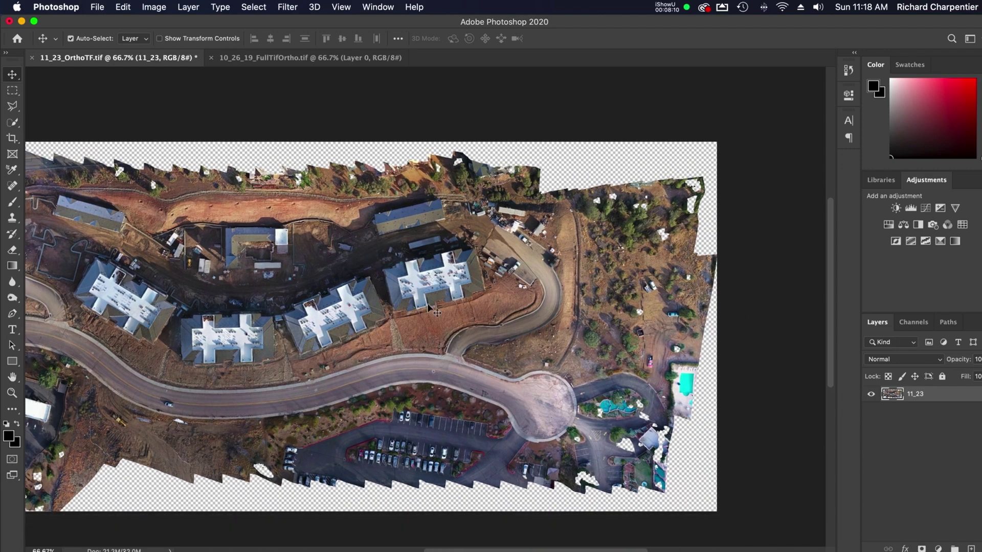
scroll(428, 307, left, 1)
scroll(429, 307, left, 3)
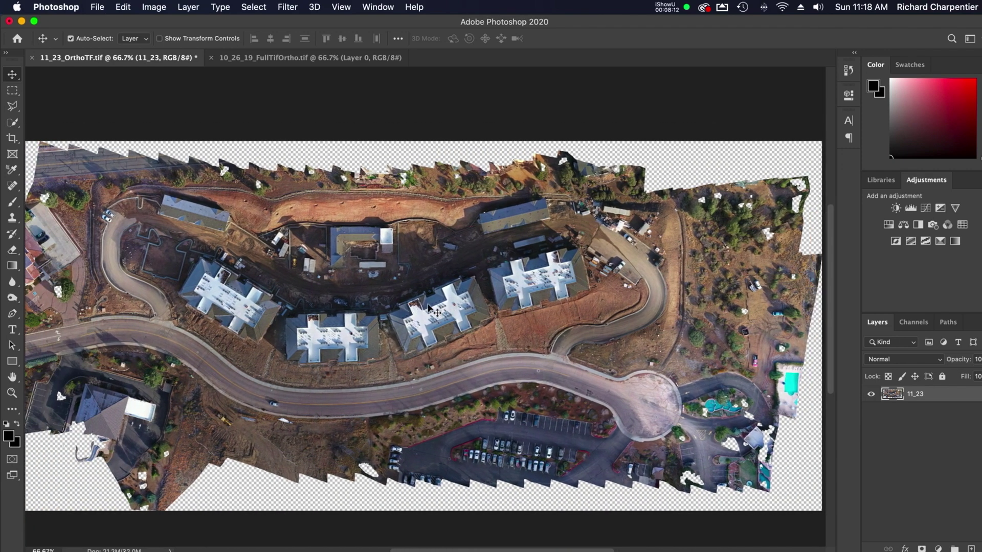
key(super+minus)
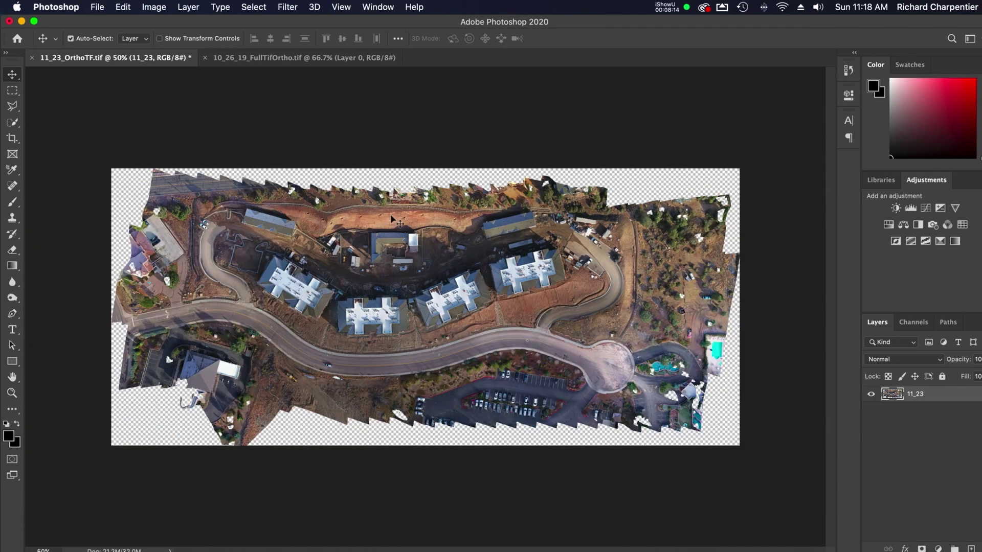
drag(392, 265, 277, 54)
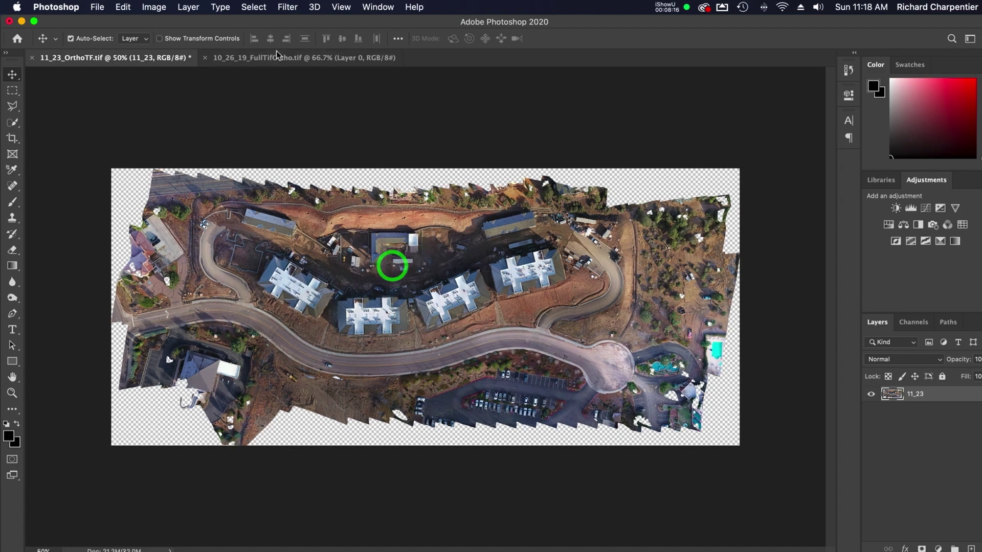
click(273, 58)
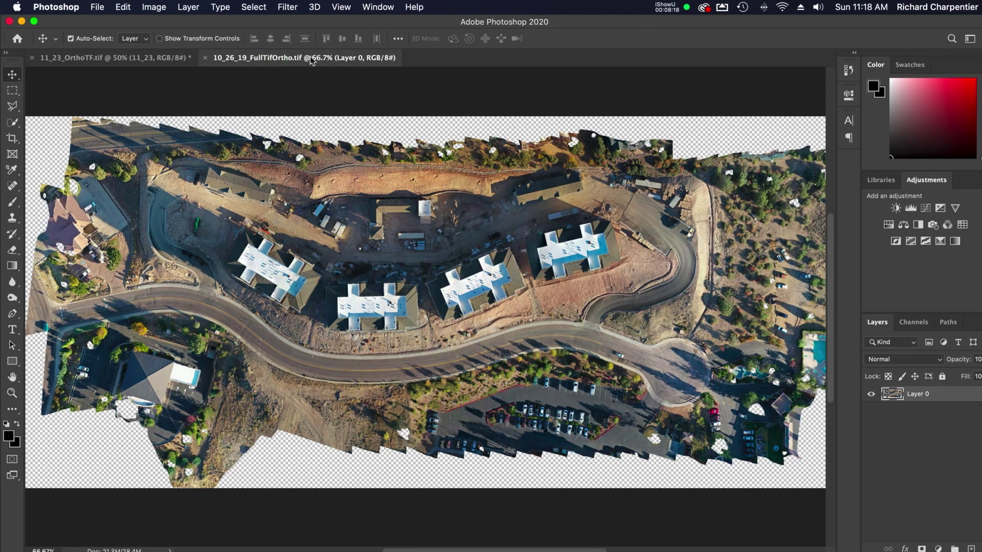
drag(311, 59, 522, 162)
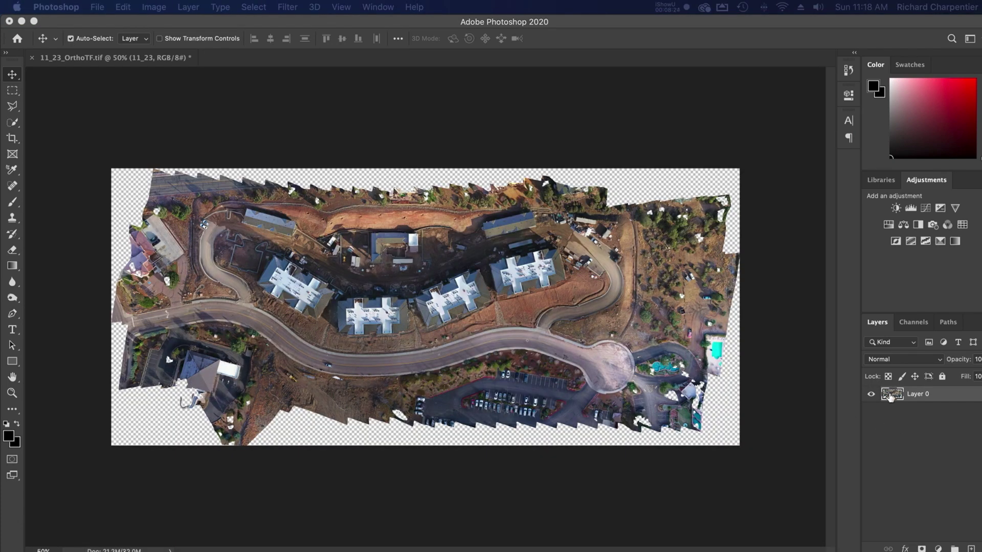
Step: Copy the October ortho layer into the 11_23 document, position it, and rename it 10_26
drag(891, 398, 394, 280)
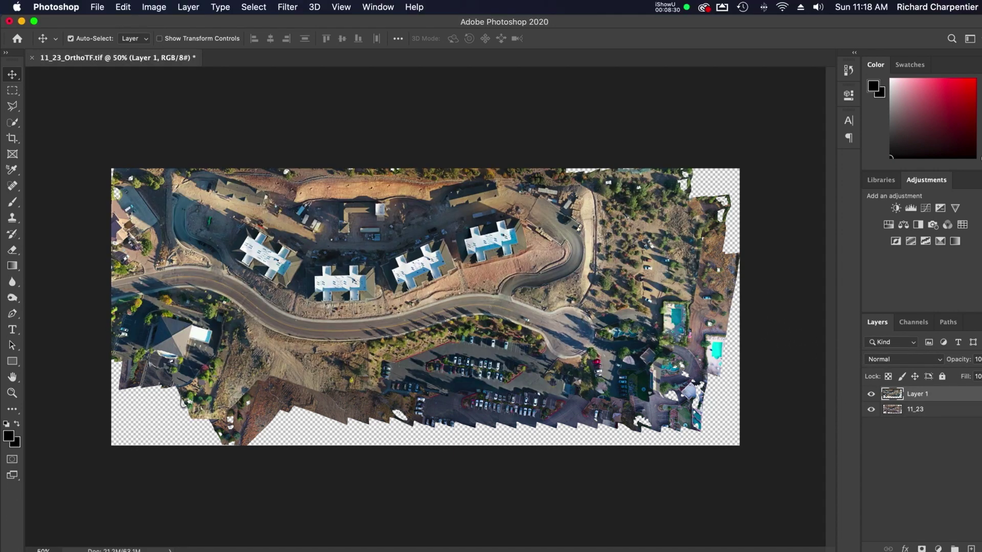
drag(465, 234, 477, 263)
click(918, 395)
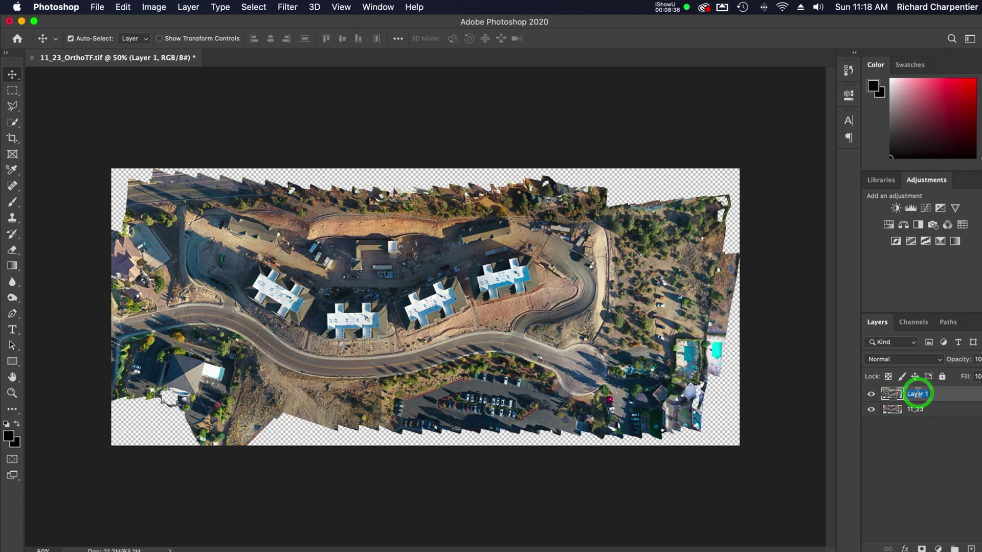
text(10_26)
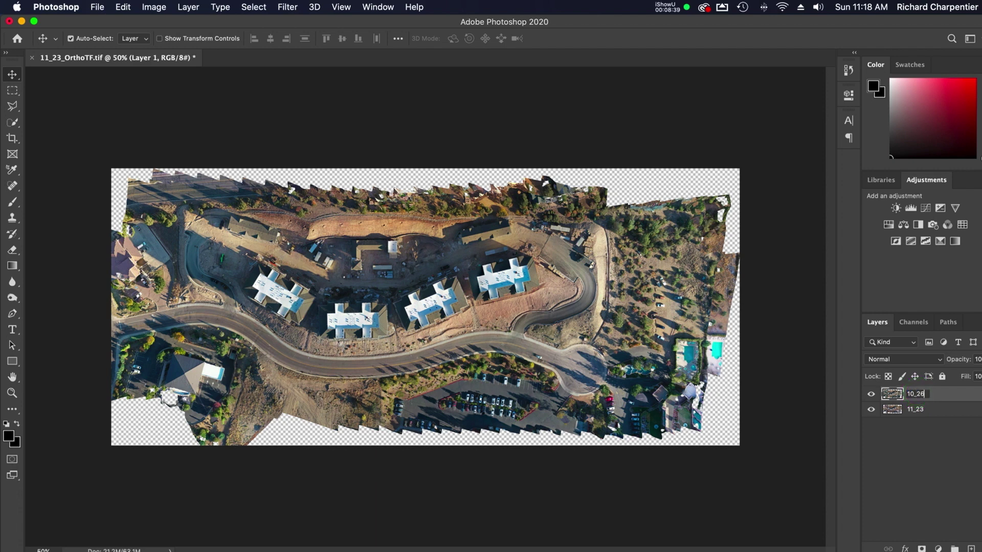
key(Return)
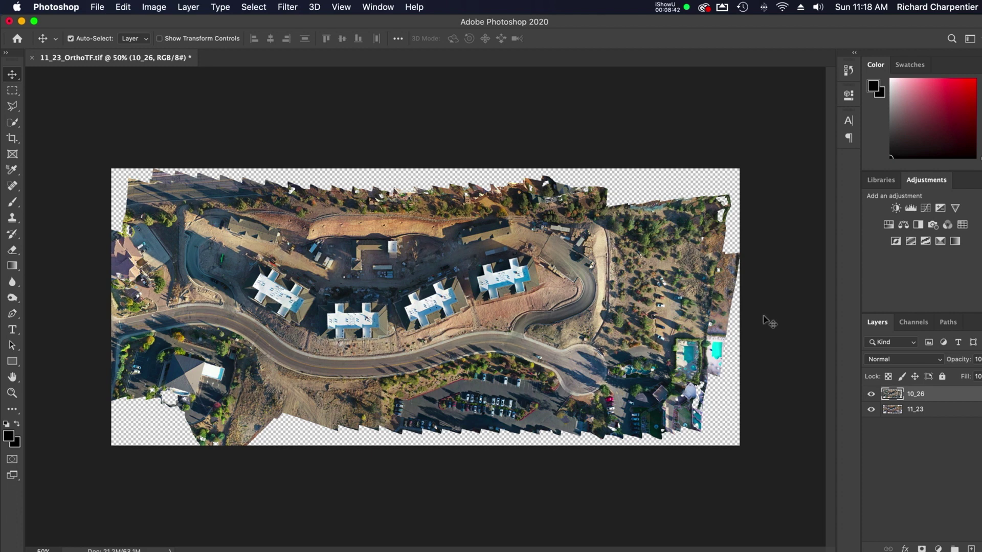
Step: Move the 11_23 layer above 10_26 and nudge it toward alignment
drag(893, 413, 894, 392)
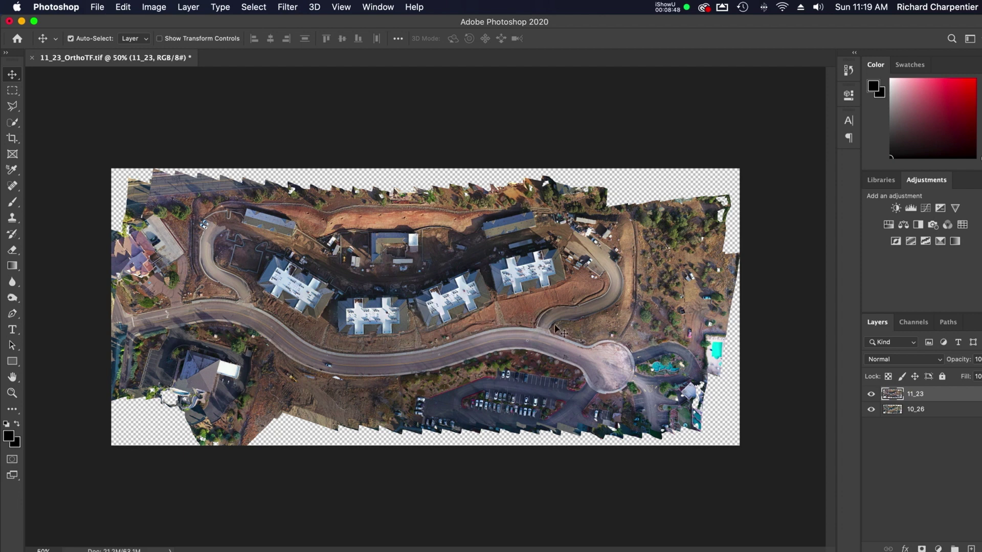
drag(501, 314, 480, 323)
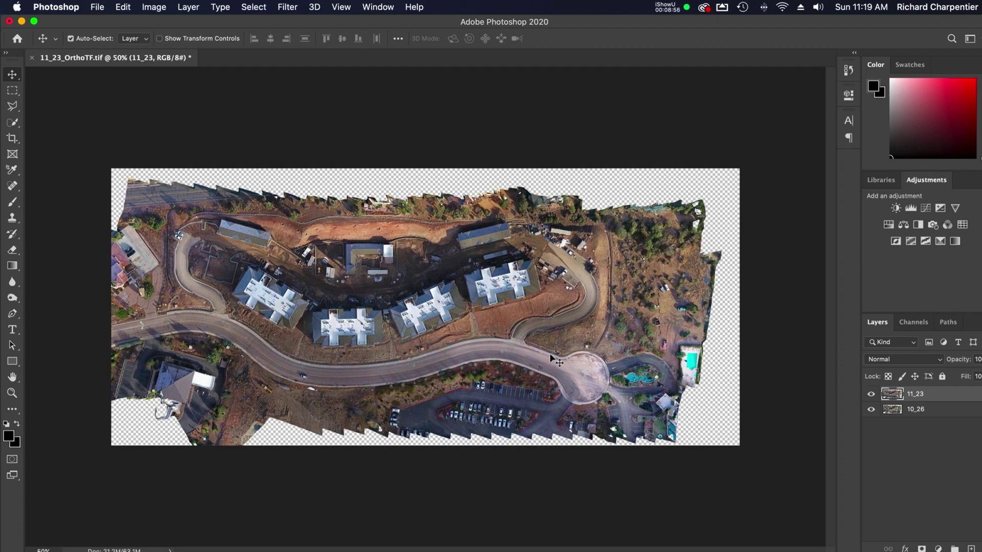
drag(416, 337, 417, 336)
key(super+minus)
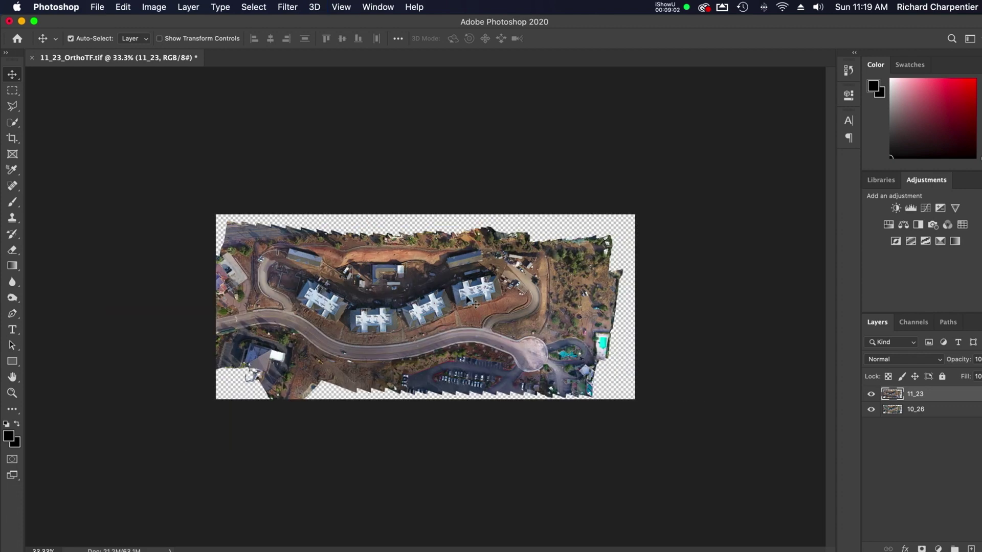
drag(507, 281, 519, 273)
Step: Shift the 10_26 layer to line up with 11_23, checking at 66.7% zoom, then reselect 11_23
click(920, 413)
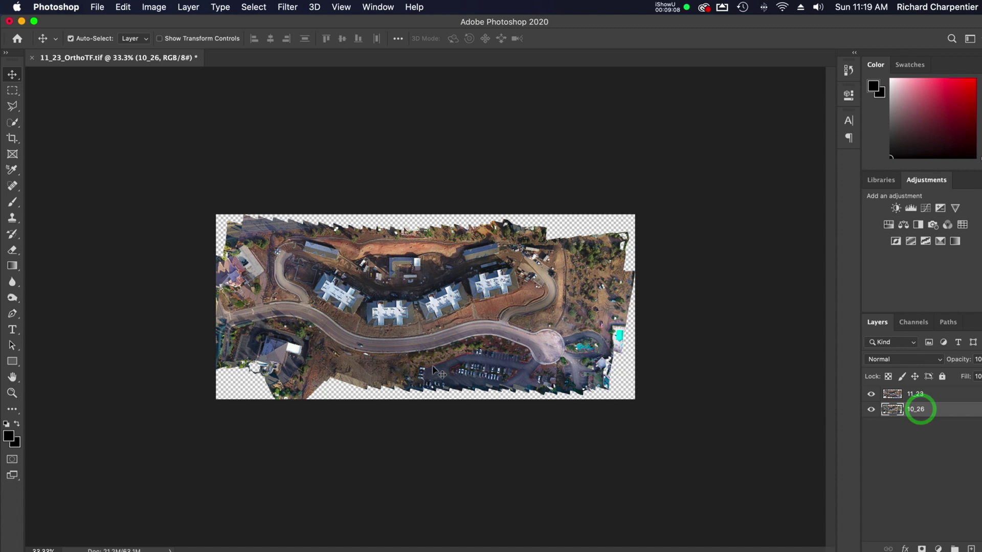
drag(229, 241, 248, 229)
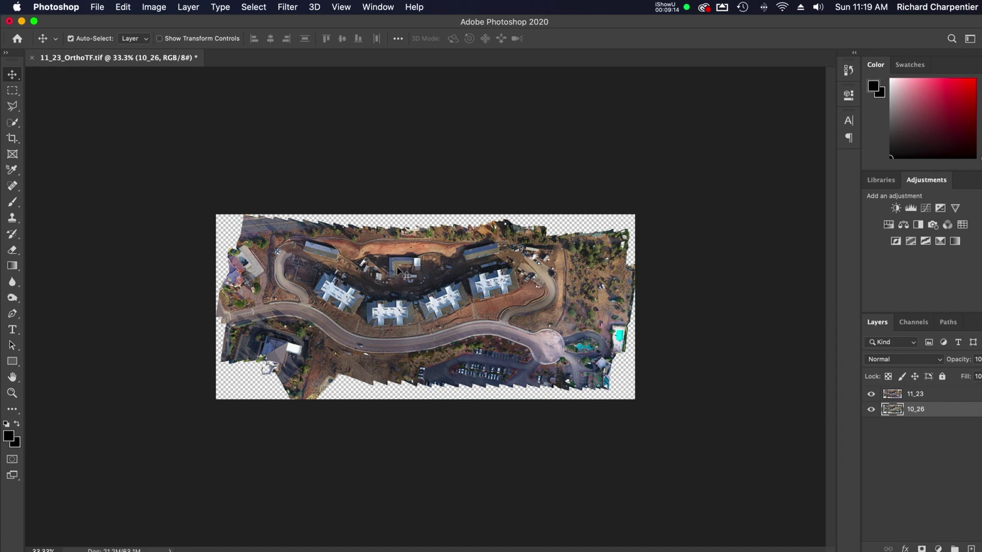
key(super+equal)
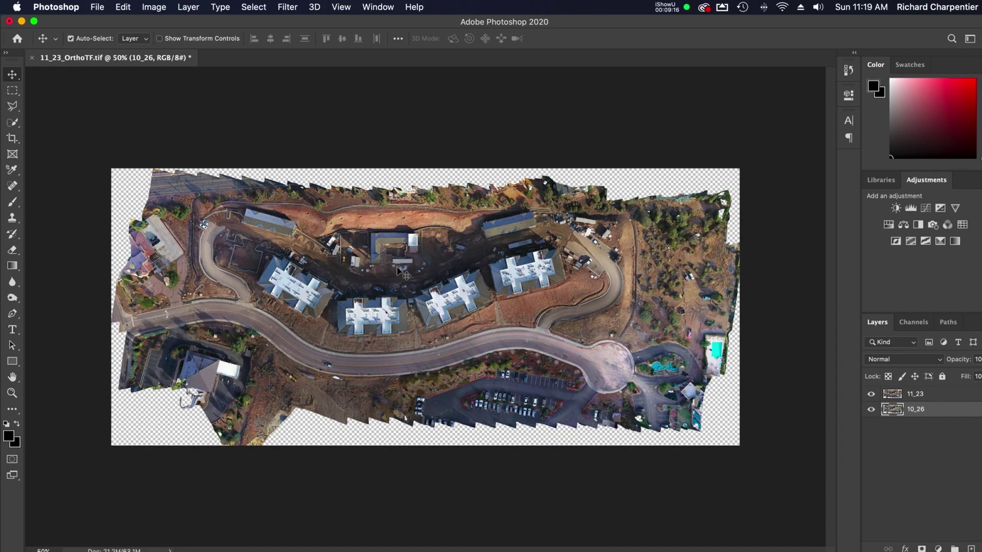
key(super+equal)
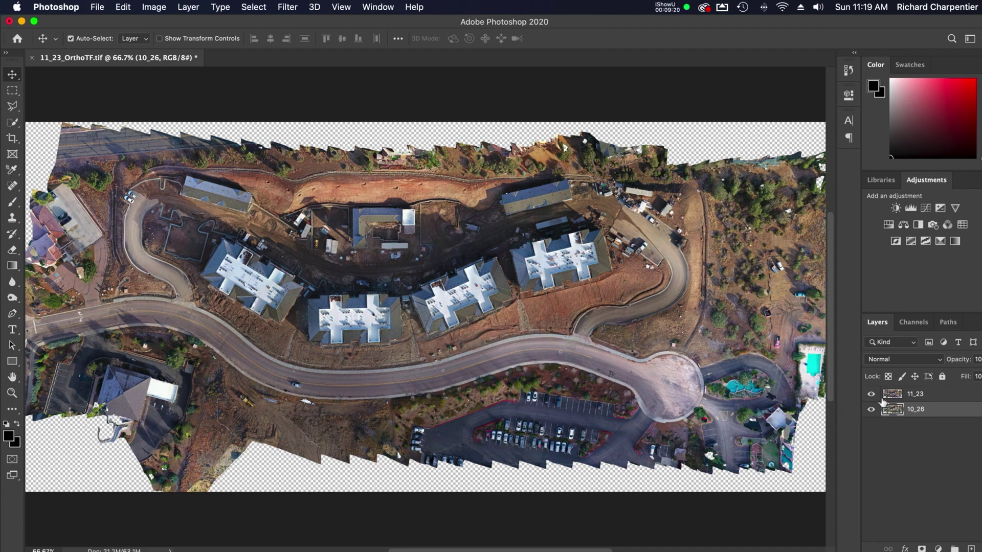
click(902, 398)
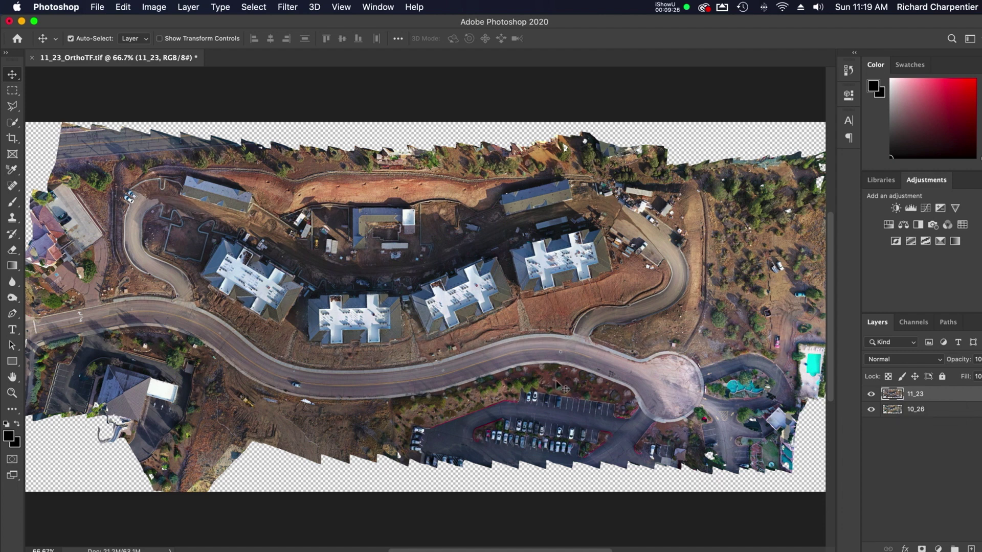
Step: Toggle 11_23's visibility repeatedly to compare it with 10_26, ending visible and selected
click(923, 434)
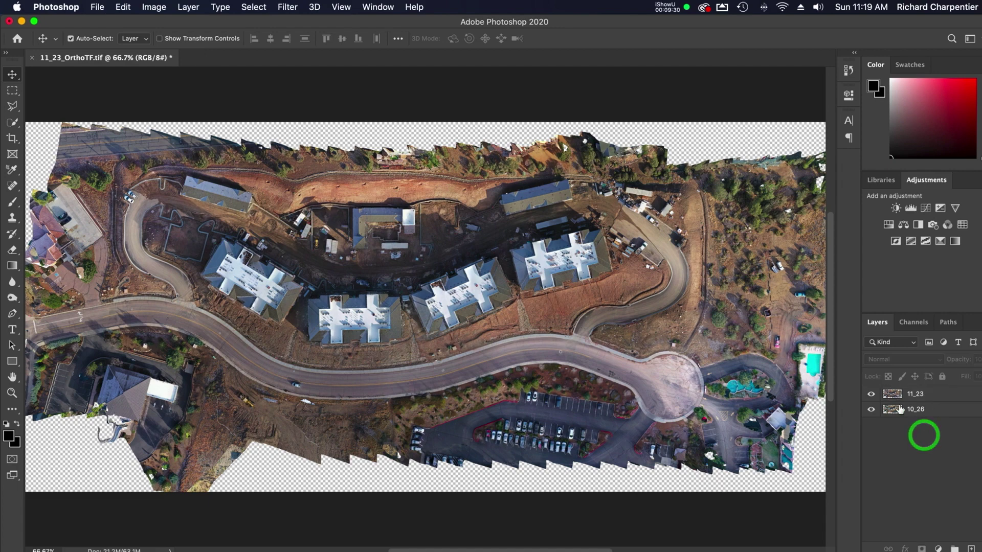
click(871, 395)
click(871, 394)
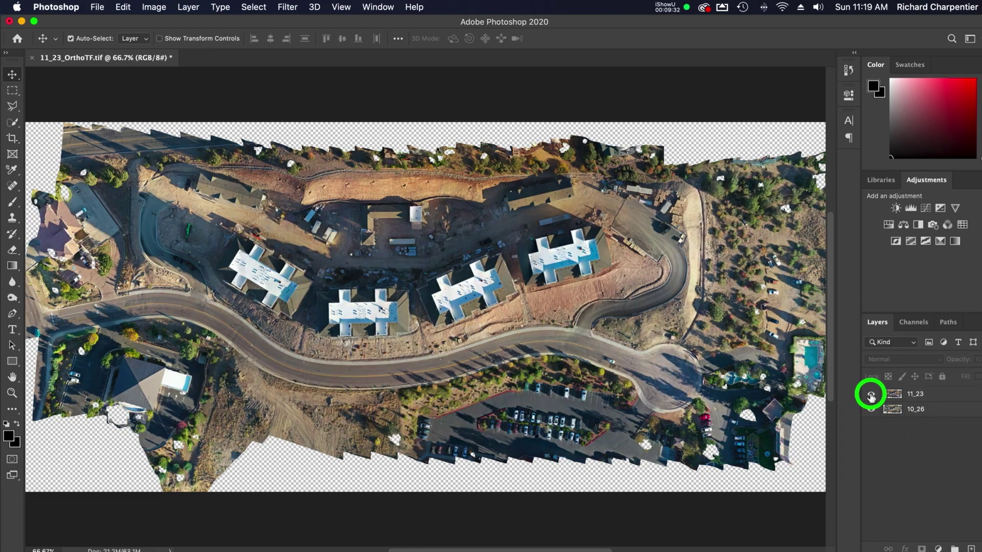
click(872, 395)
click(872, 396)
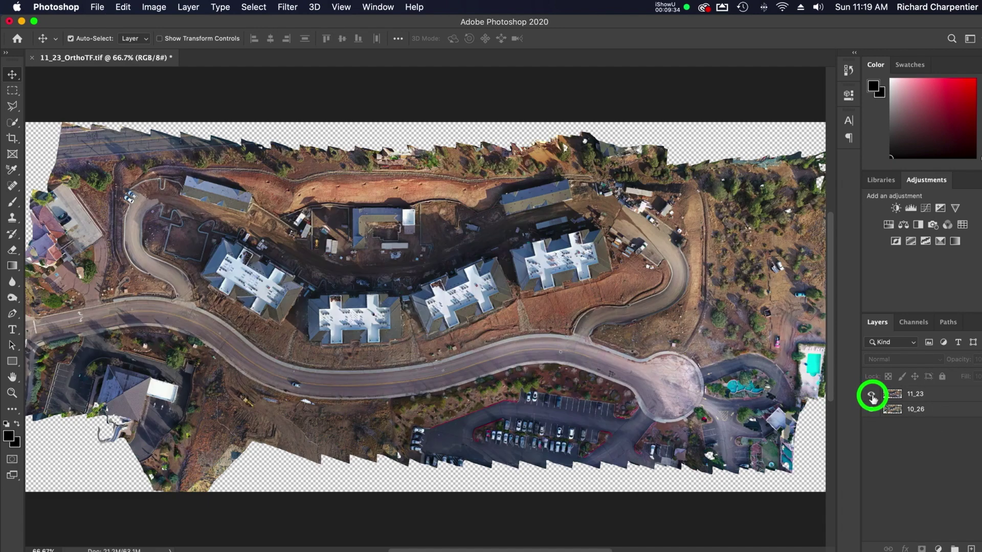
click(872, 395)
click(871, 395)
click(871, 395)
click(872, 396)
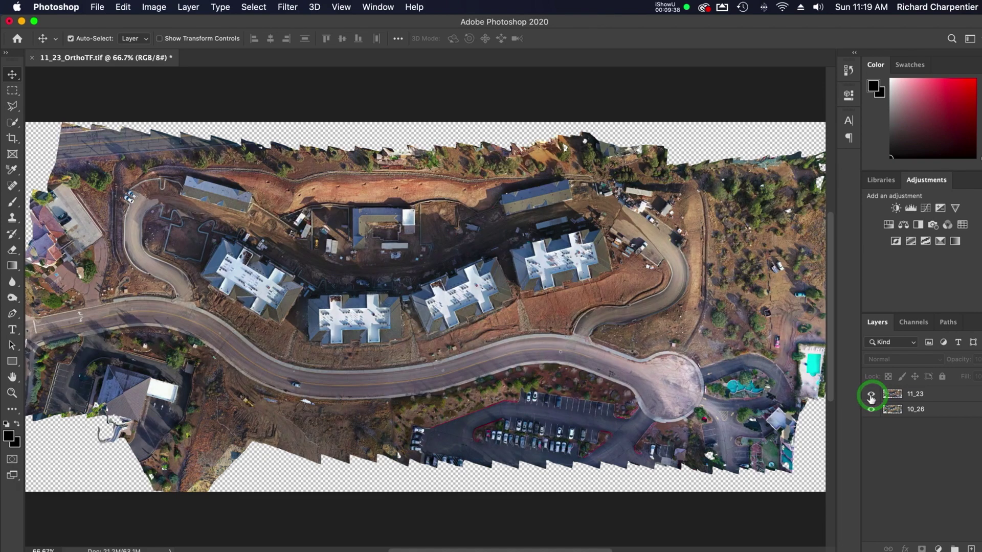
click(871, 396)
click(871, 395)
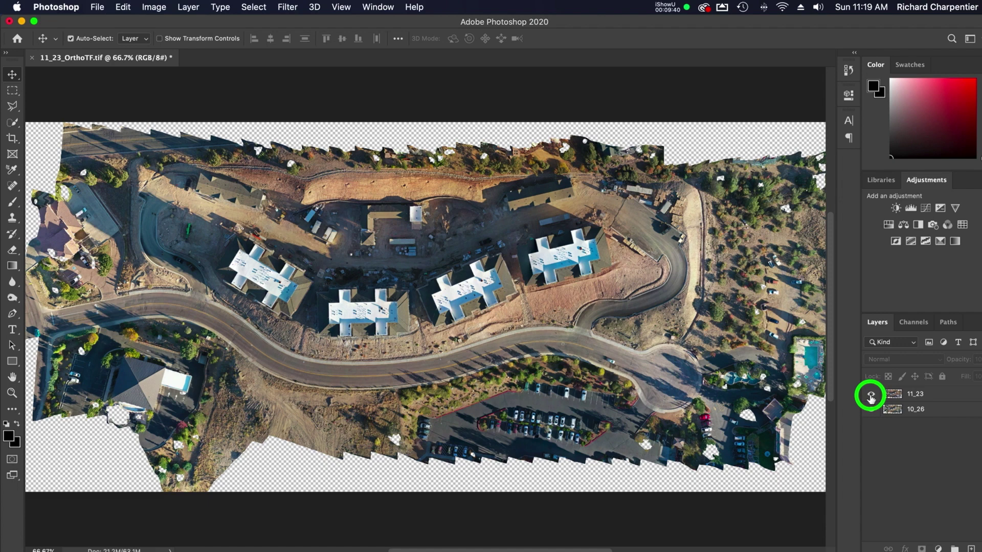
click(872, 396)
click(872, 396)
click(898, 397)
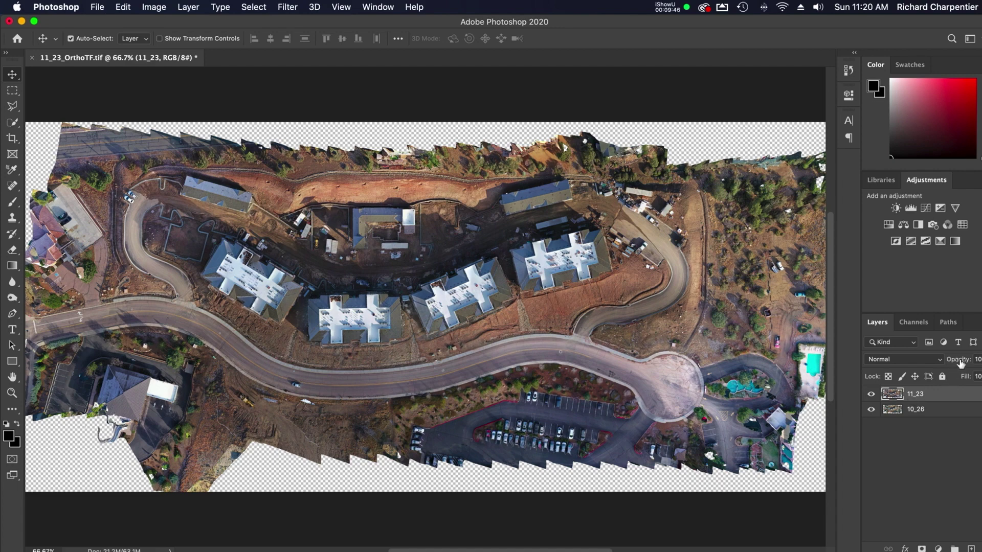
Step: Lower 11_23's opacity and shift it upward so its roads align with 10_26
drag(965, 361, 944, 363)
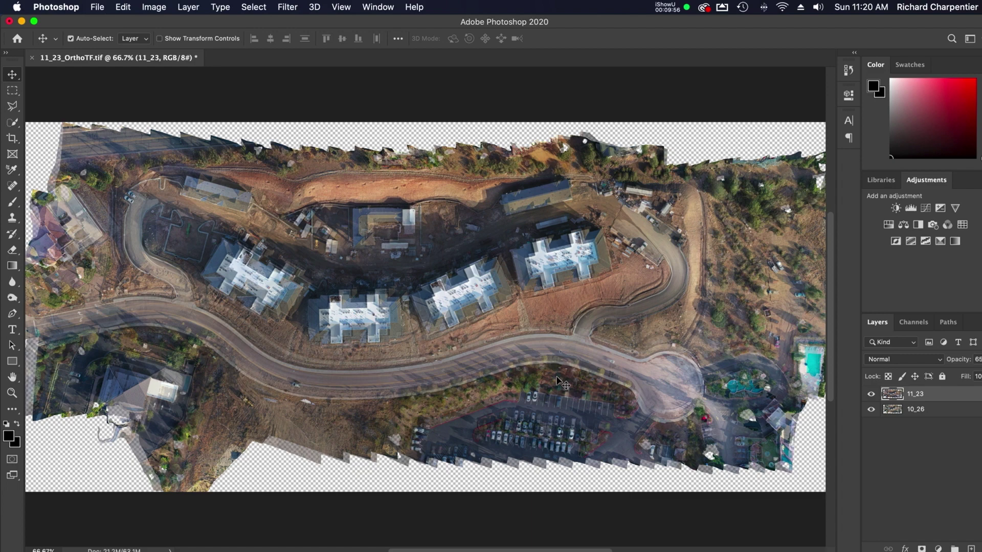
drag(557, 378, 558, 369)
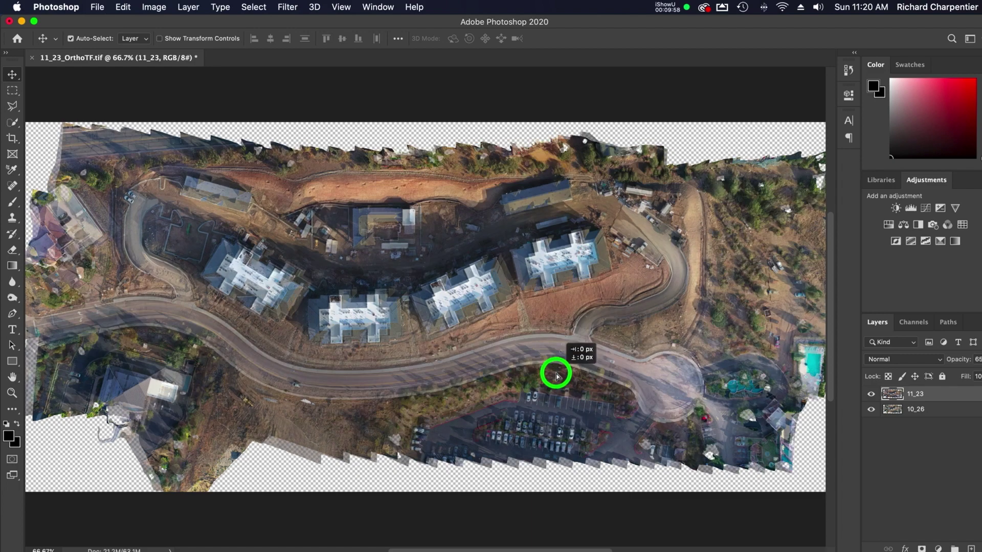
drag(557, 376, 557, 374)
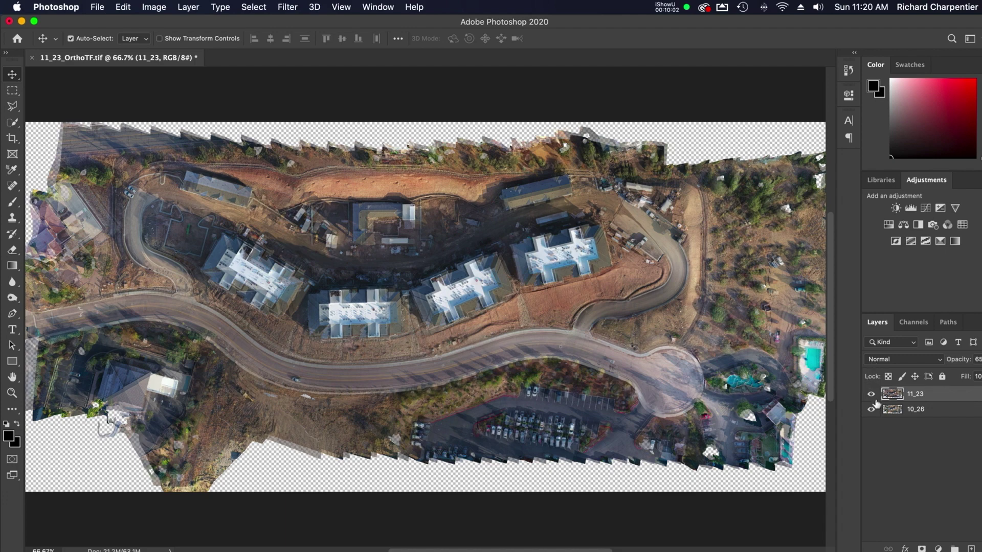
Step: Raise 11_23's opacity back to 99% and toggle its visibility to check the alignment
drag(953, 361, 978, 360)
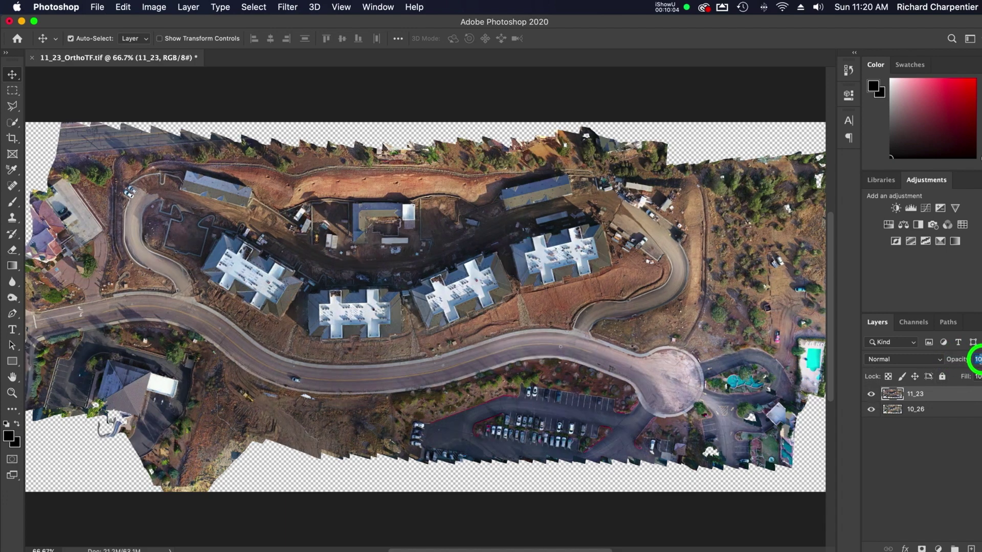
click(871, 394)
click(871, 395)
click(872, 394)
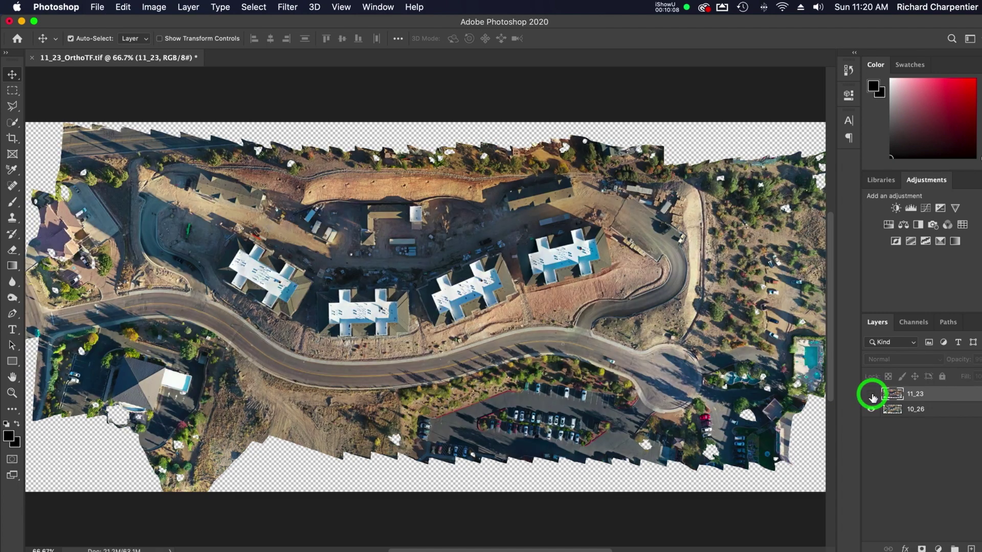
click(872, 395)
click(872, 394)
click(872, 395)
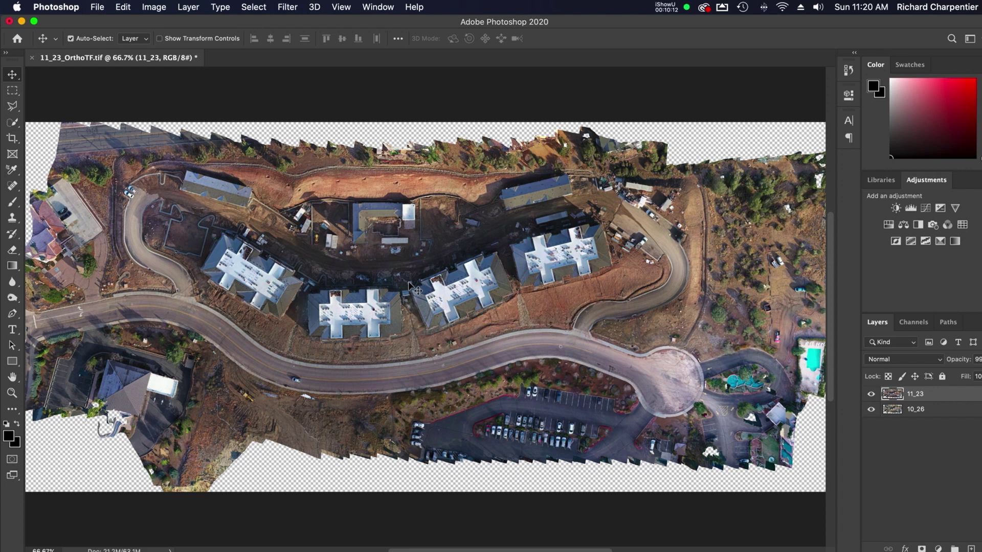
Step: Set 11_23 to 61% opacity, inspect the overlap up close, and start Free Transform
scroll(411, 289, left, 5)
scroll(411, 289, right, 2)
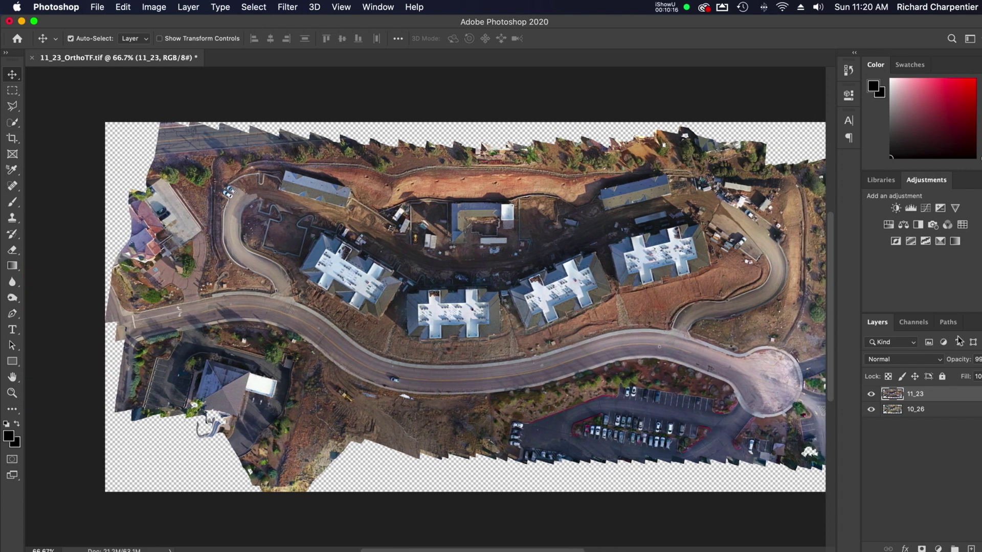
scroll(355, 303, left, 7)
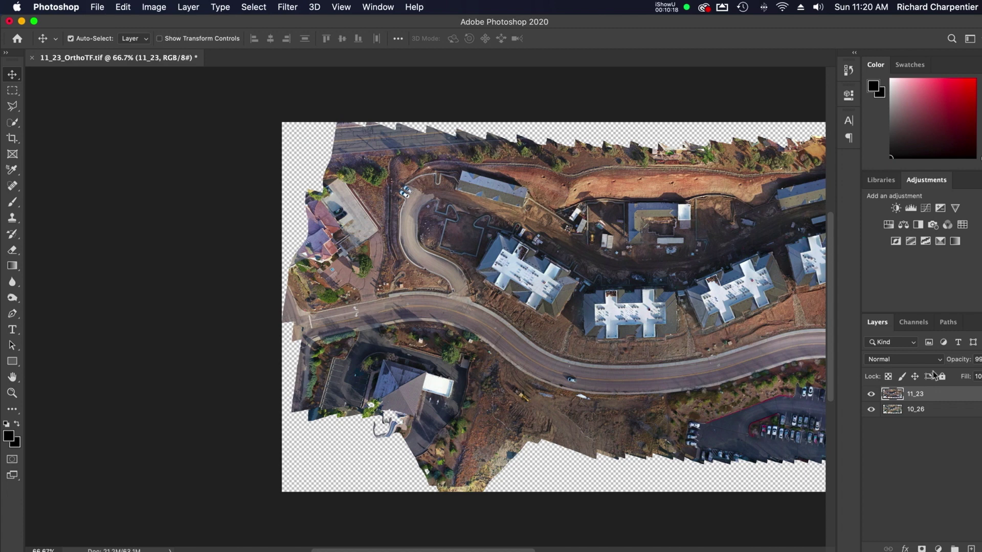
drag(969, 365, 943, 362)
key(super+equal)
key(super+equal)
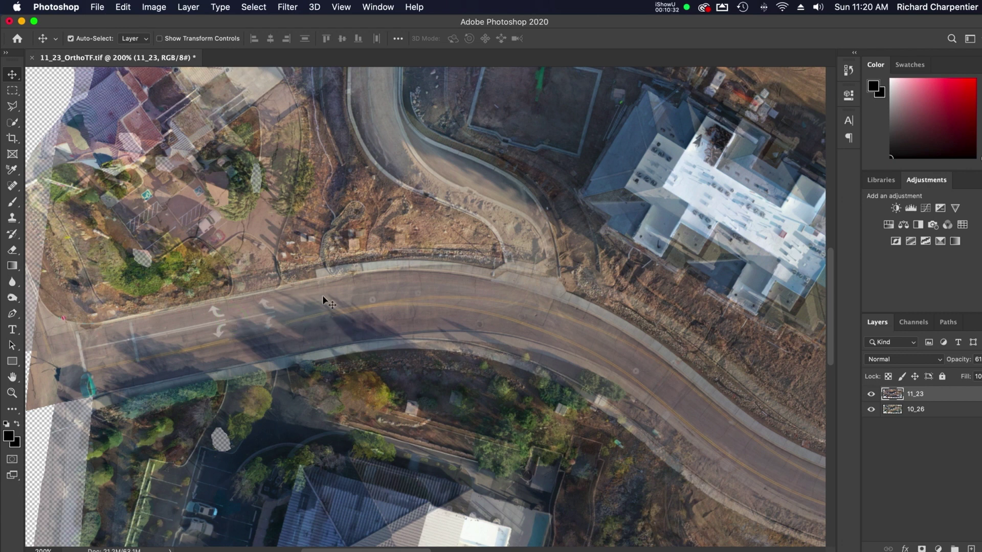
scroll(331, 299, left, 5)
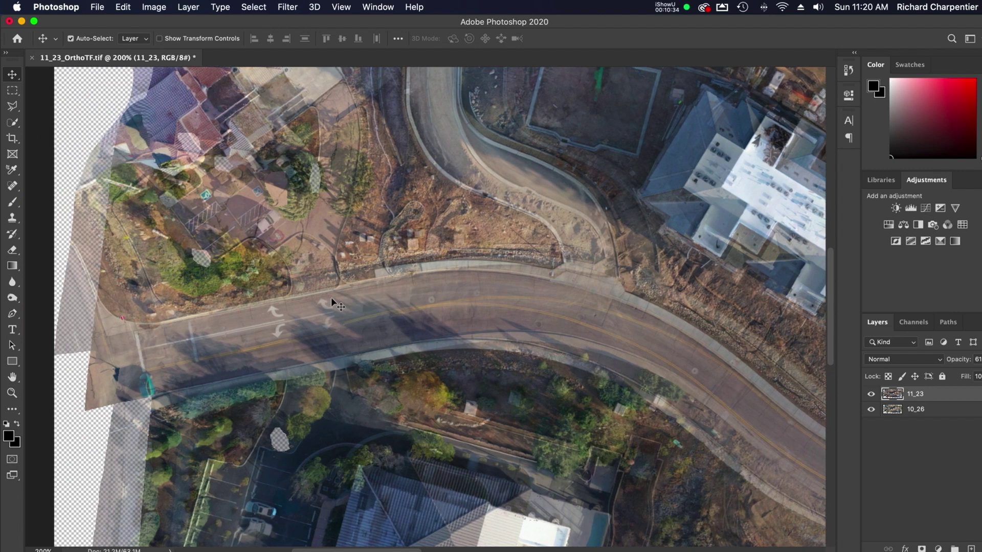
scroll(470, 299, up, 3)
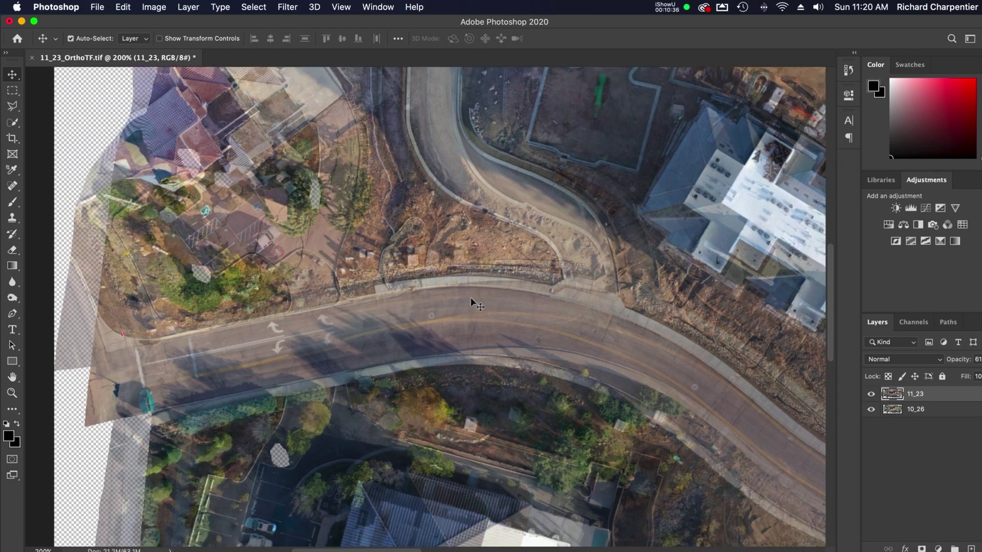
alt+scroll(471, 302, down, 2)
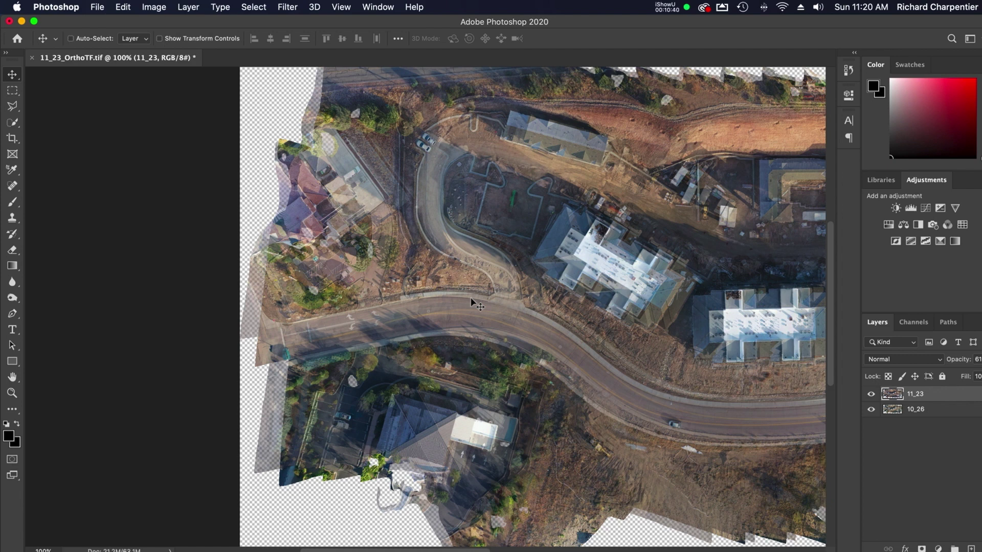
key(super+t)
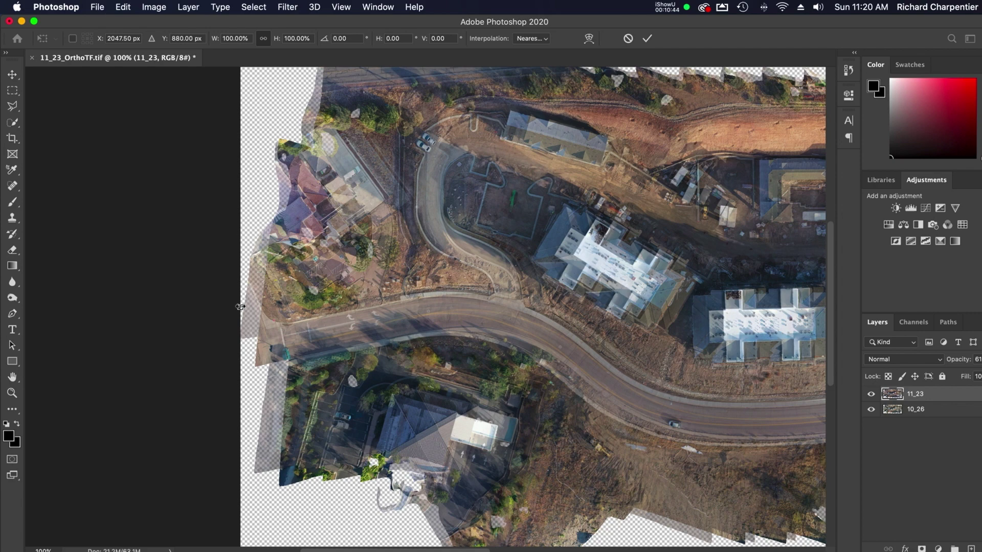
Step: Scale 11_23 to 97.96% width and 98.95% height, restore 99% opacity, and zoom in to check roads
drag(240, 307, 265, 305)
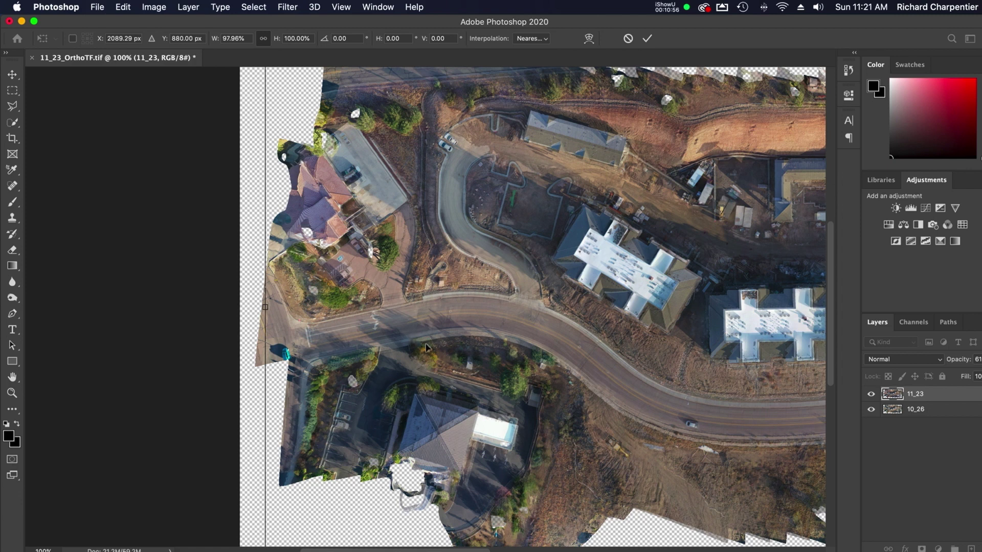
scroll(454, 357, down, 5)
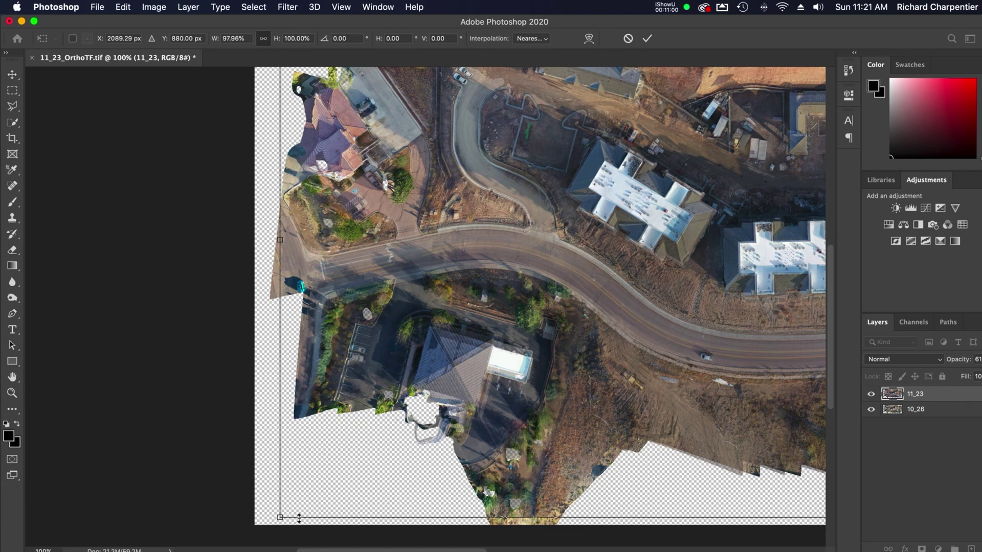
drag(299, 518, 300, 513)
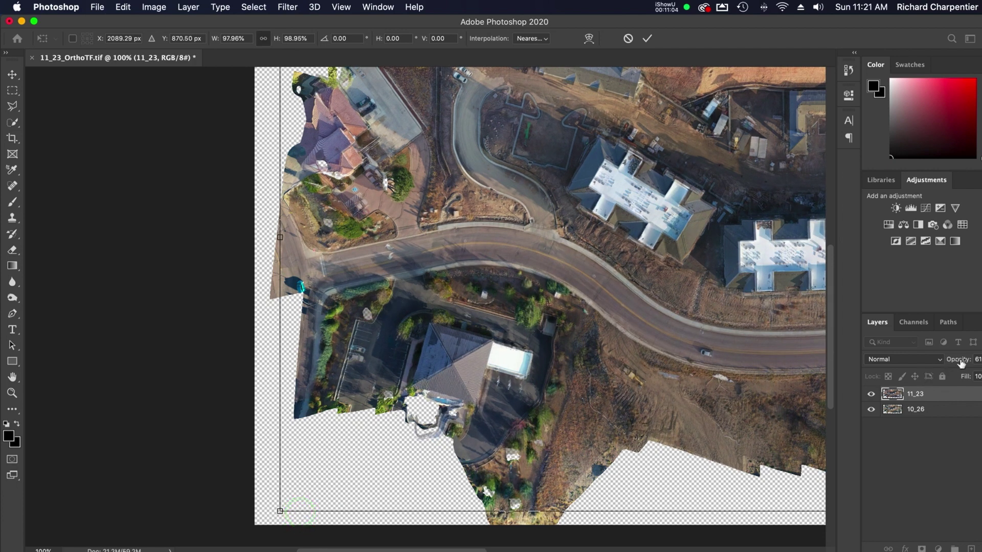
drag(952, 361, 979, 358)
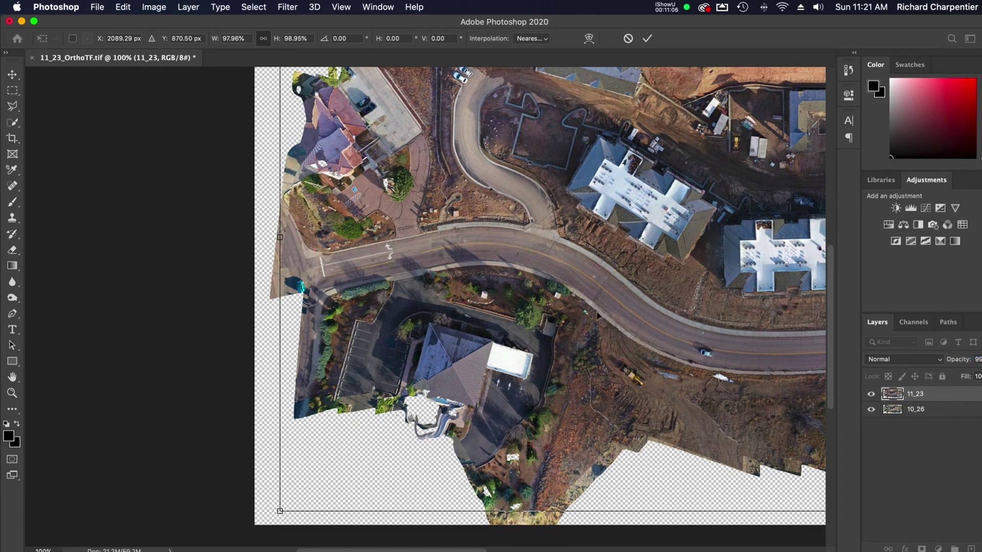
key(super+plus)
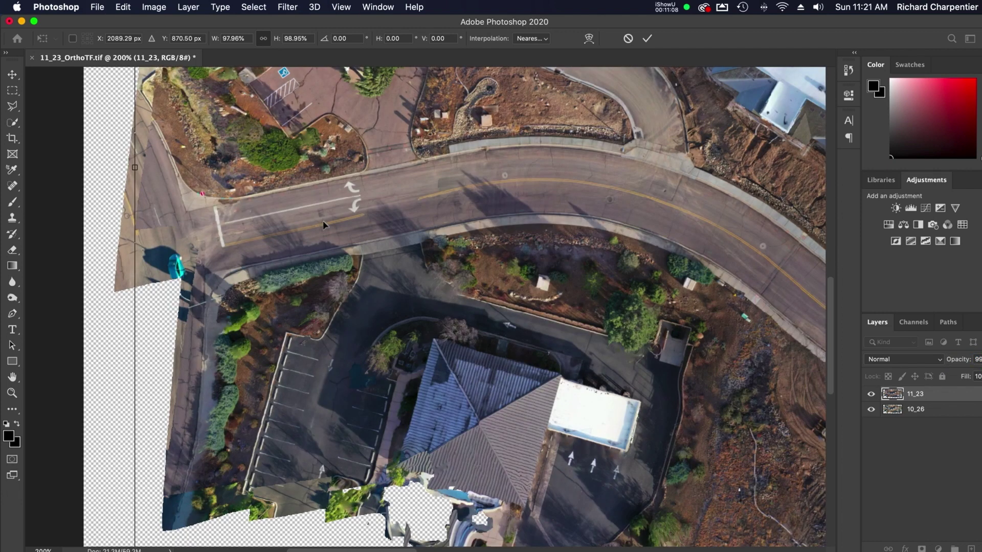
scroll(385, 239, up, 3)
scroll(385, 238, up, 1)
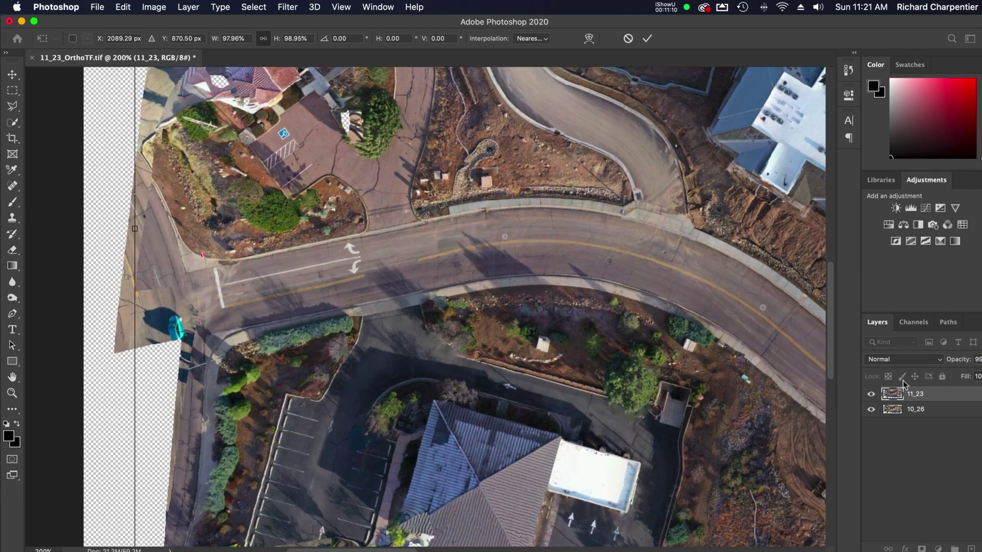
click(871, 395)
click(871, 395)
click(871, 395)
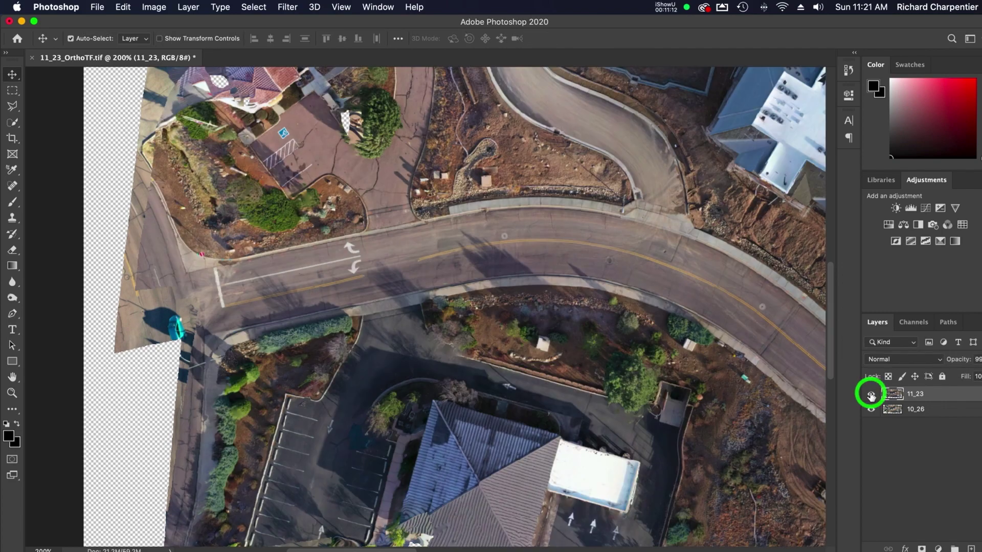
click(871, 395)
click(871, 395)
scroll(641, 343, right, 10)
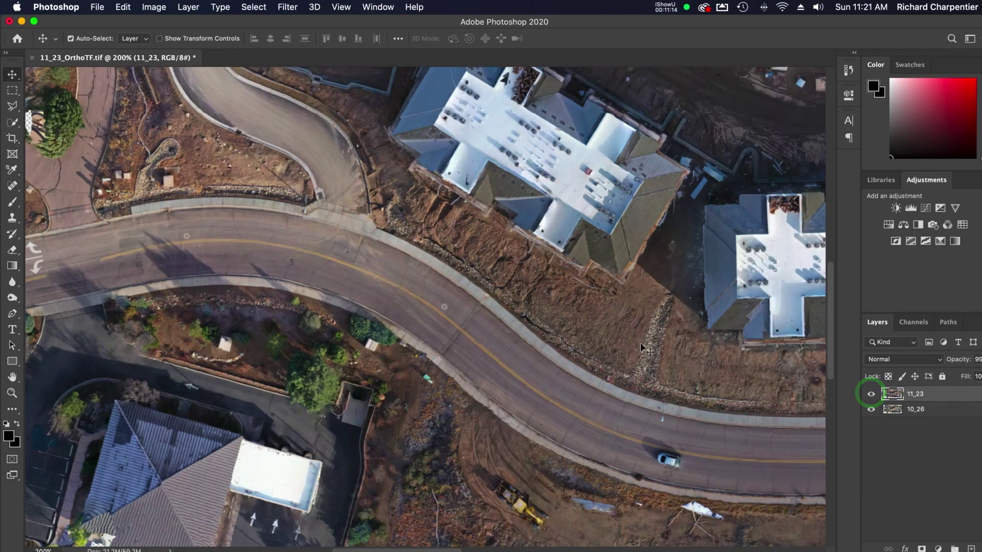
scroll(640, 346, right, 10)
click(871, 394)
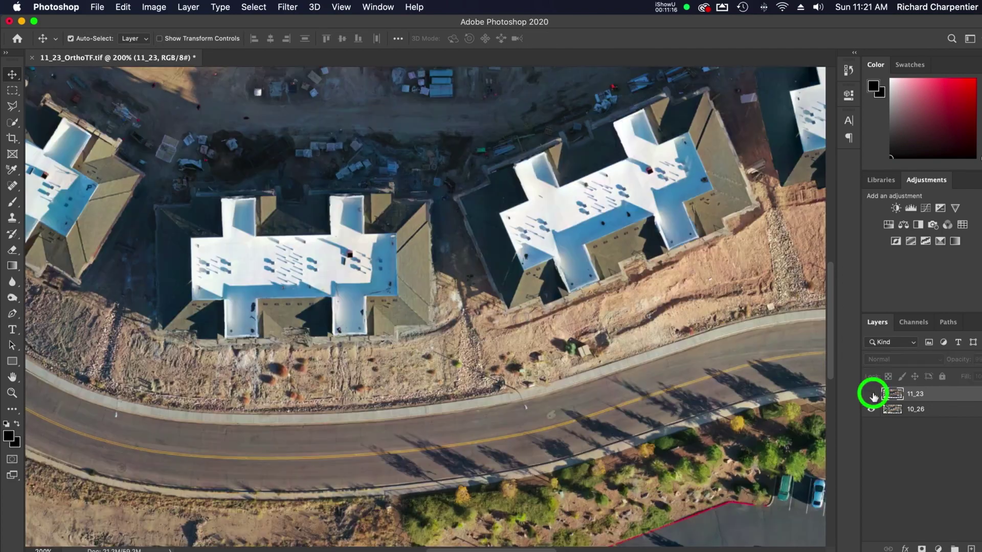
click(870, 394)
key(super+0)
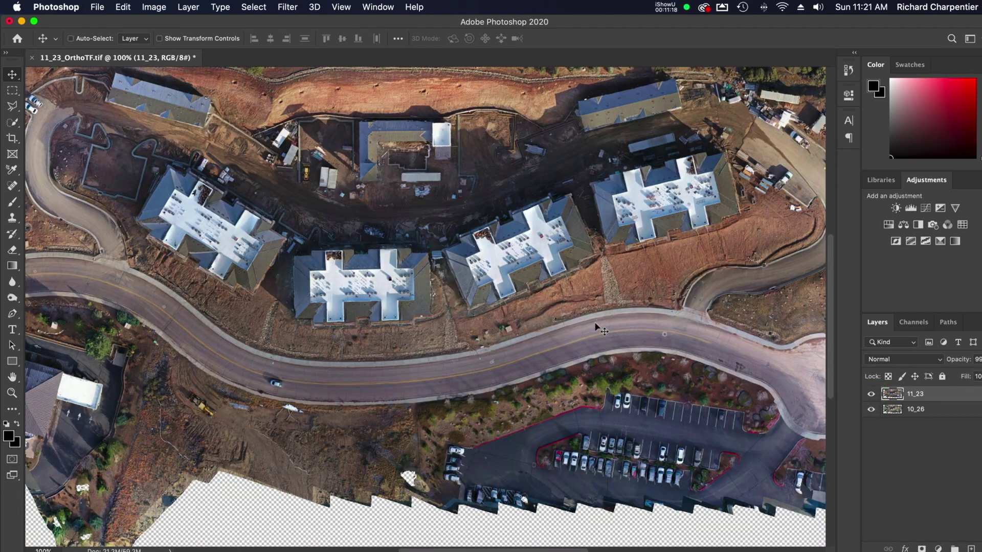
scroll(477, 314, right, 4)
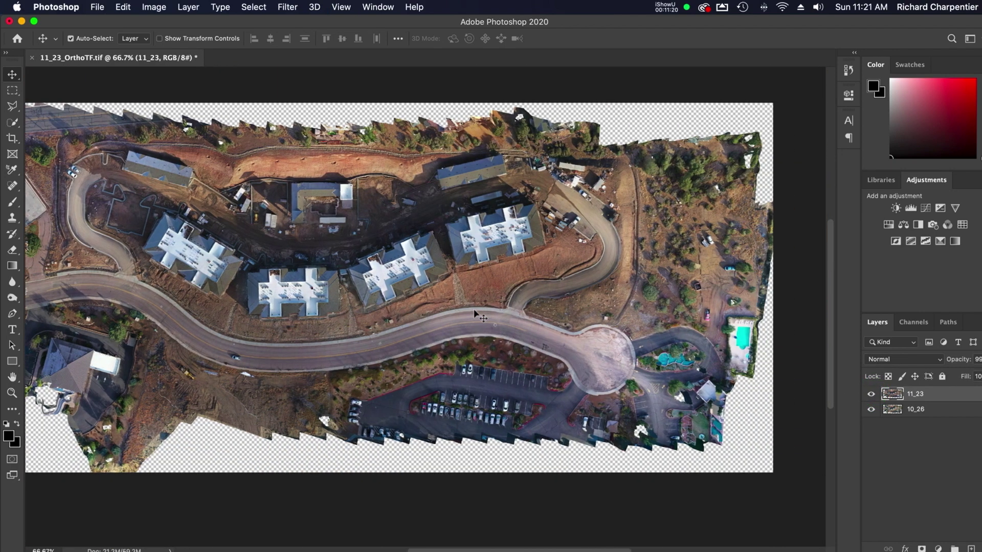
scroll(475, 312, left, 5)
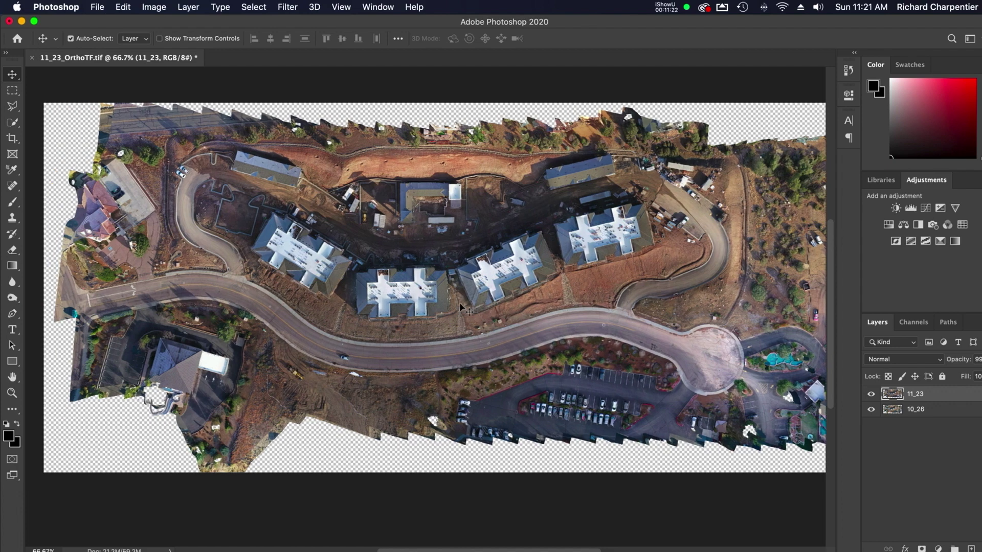
click(870, 396)
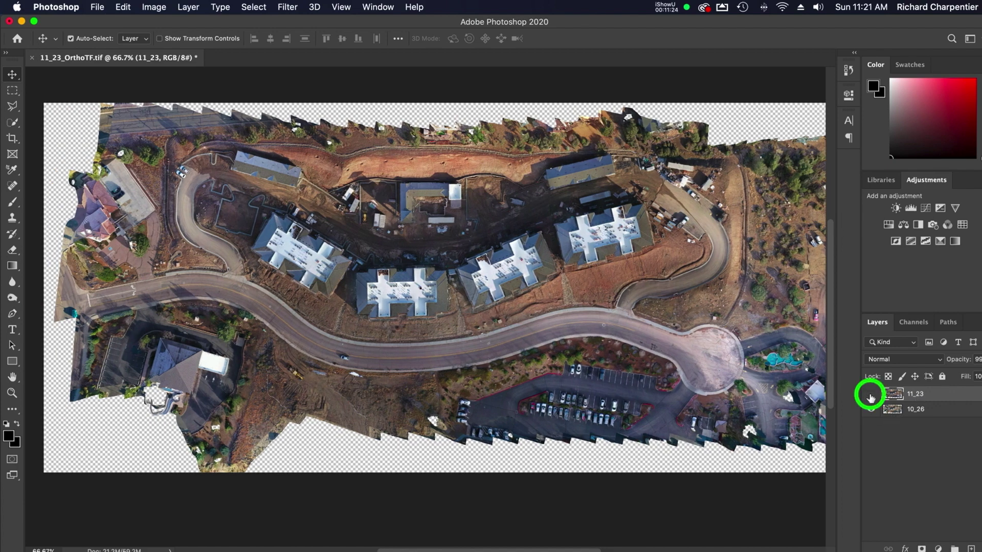
click(870, 395)
click(870, 395)
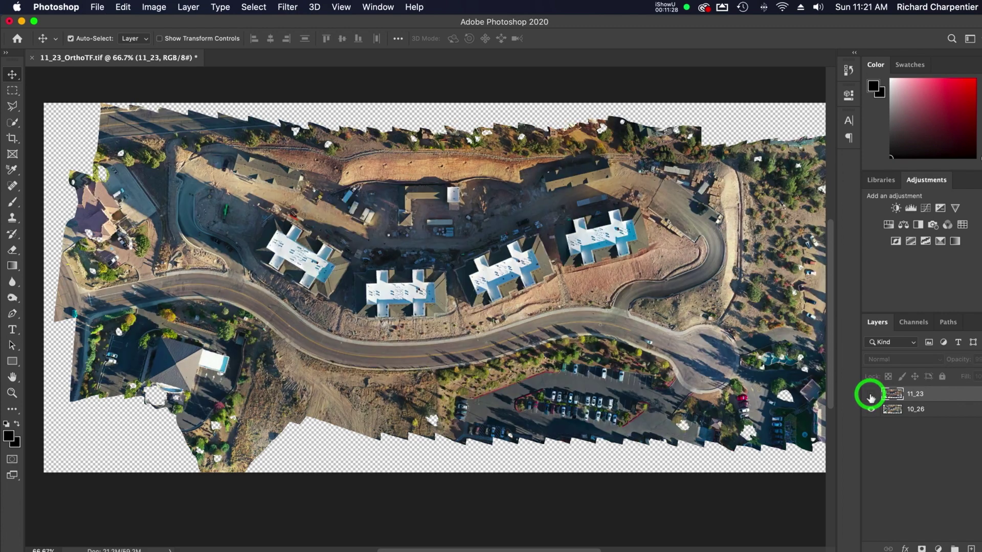
click(870, 395)
scroll(575, 315, left, 15)
scroll(575, 315, up, 4)
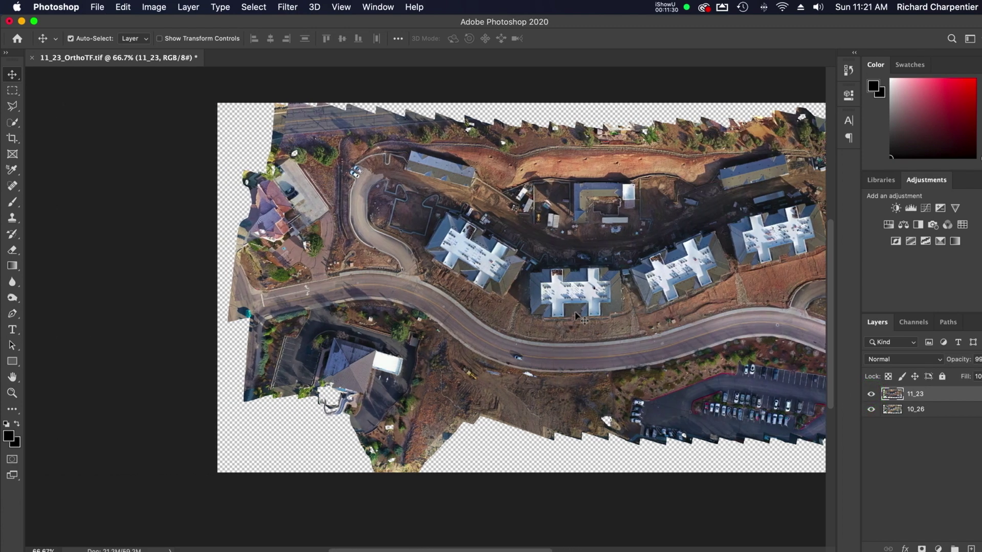
scroll(575, 314, right, 3)
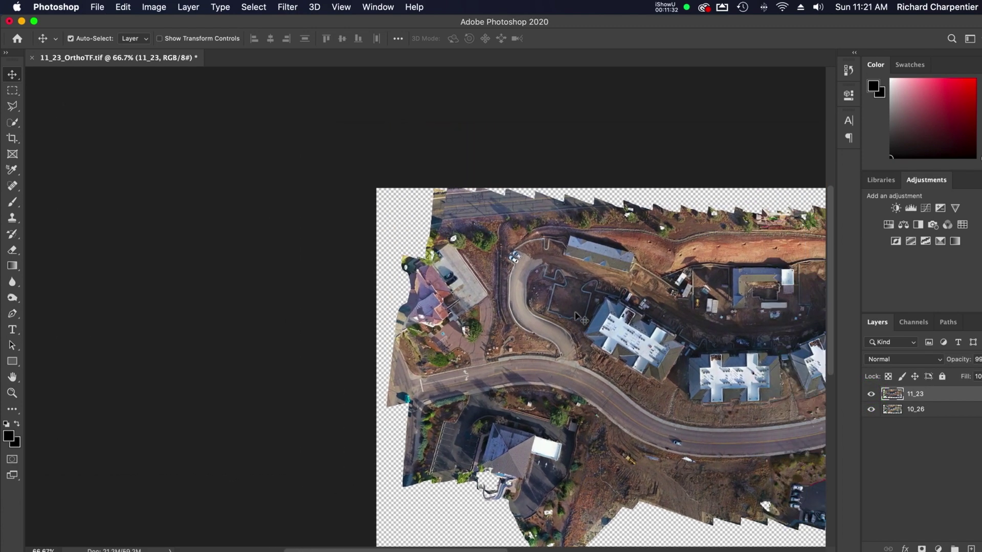
key(super+equal)
key(super+equal)
key(super+equal)
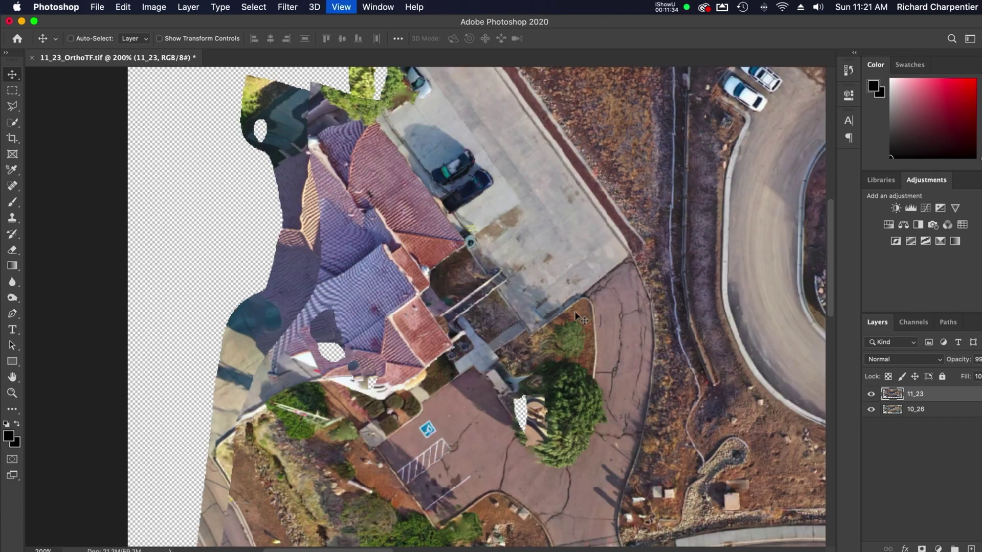
key(super+minus)
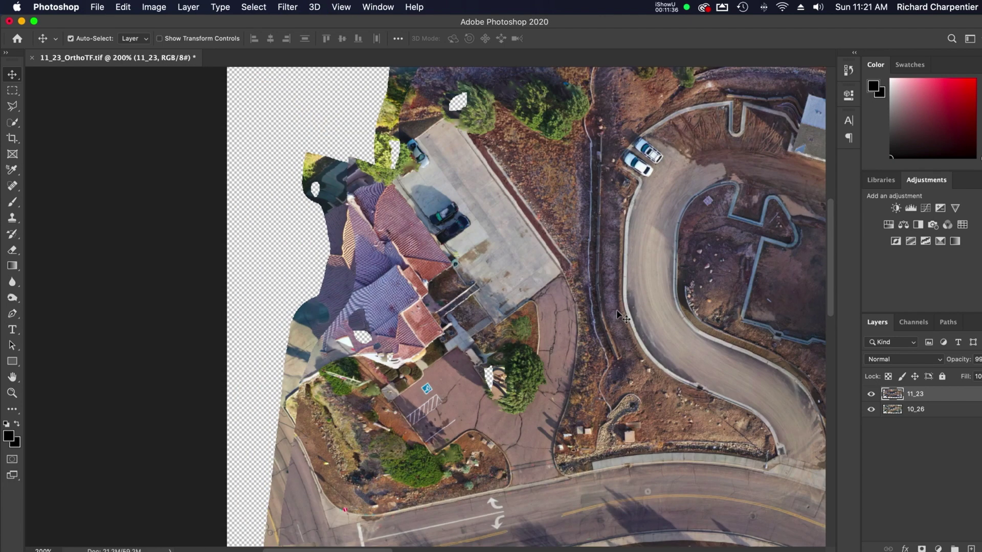
scroll(616, 311, right, 8)
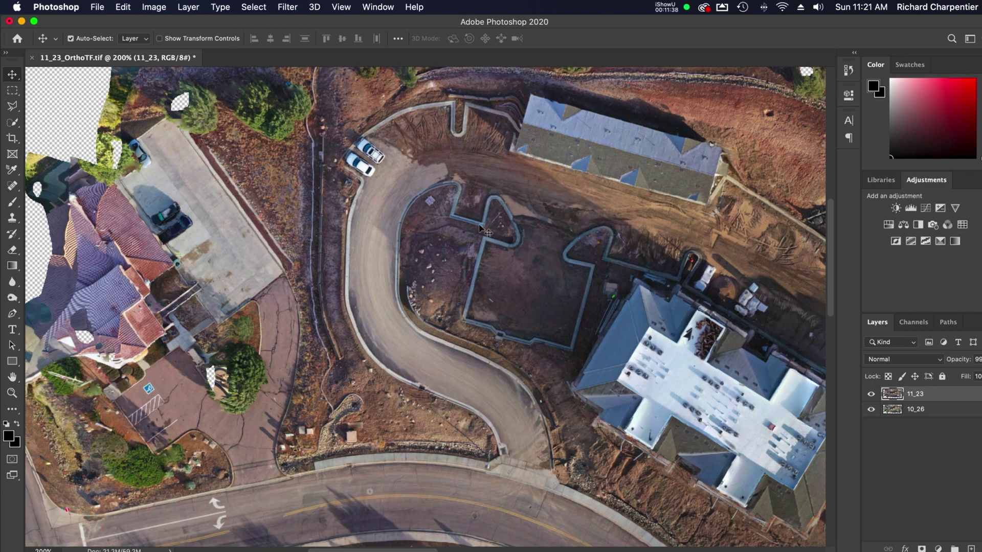
click(471, 196)
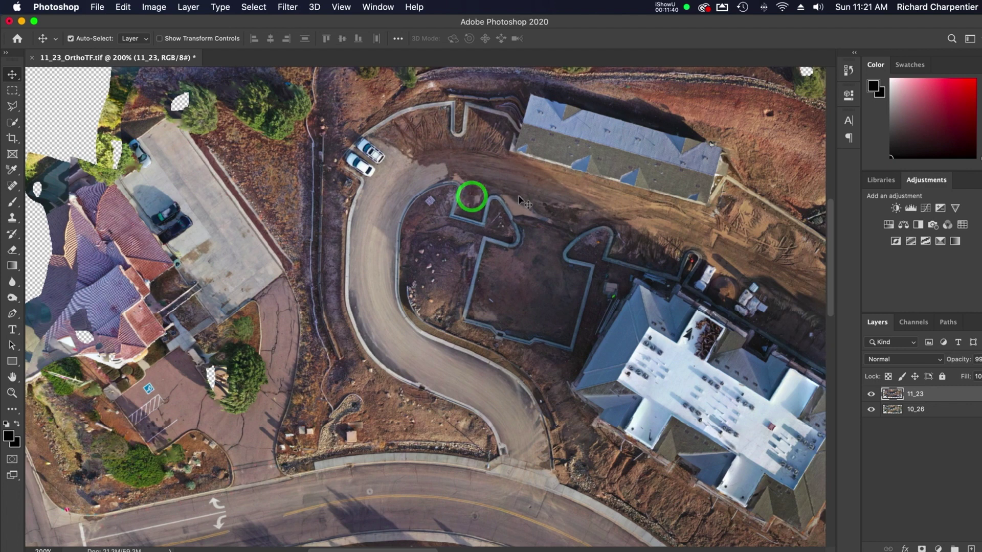
click(569, 256)
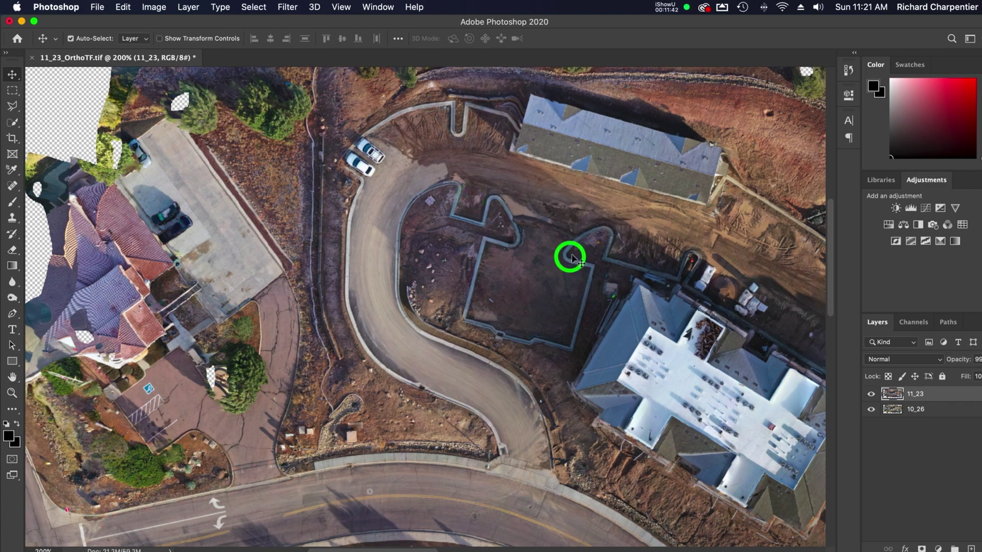
click(872, 397)
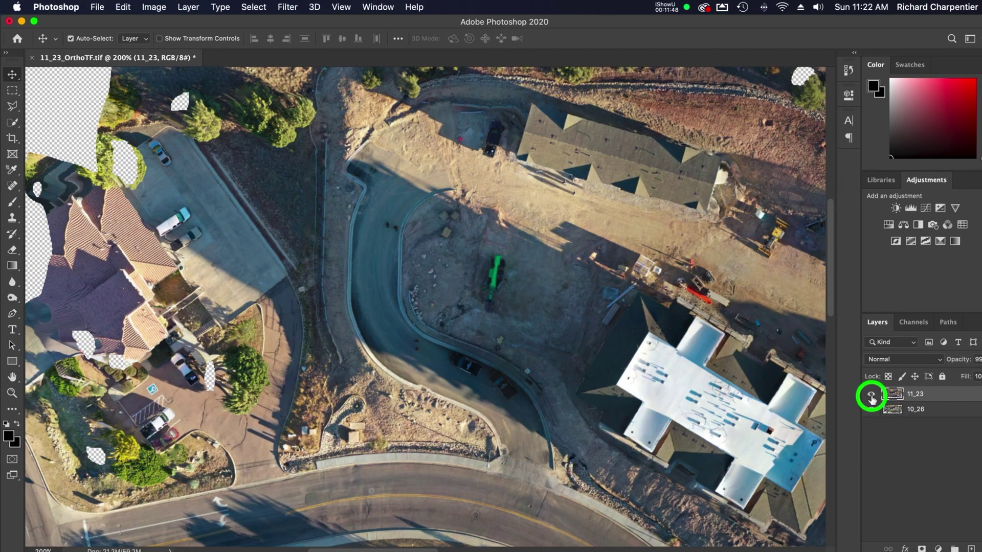
click(871, 397)
click(871, 397)
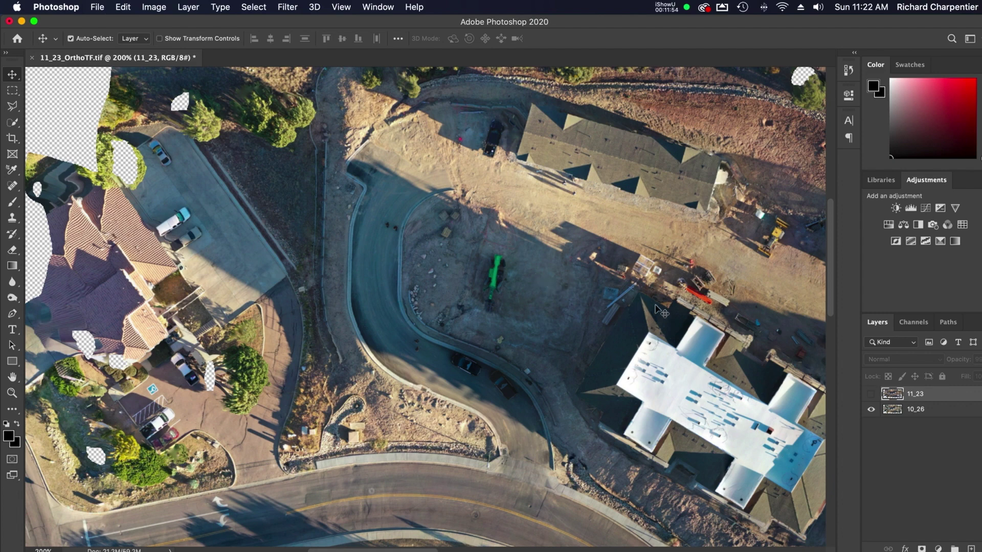
click(872, 395)
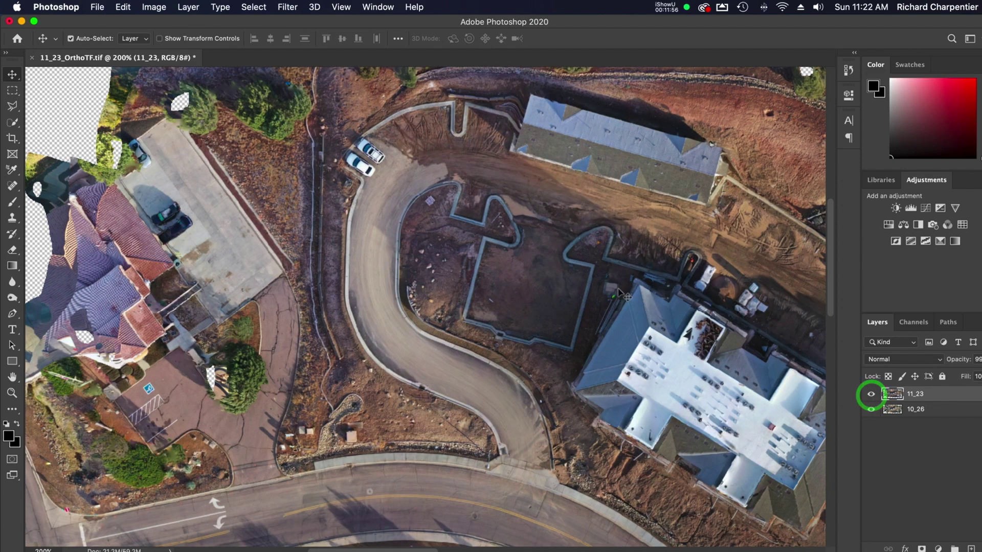
scroll(586, 282, right, 5)
scroll(586, 281, right, 10)
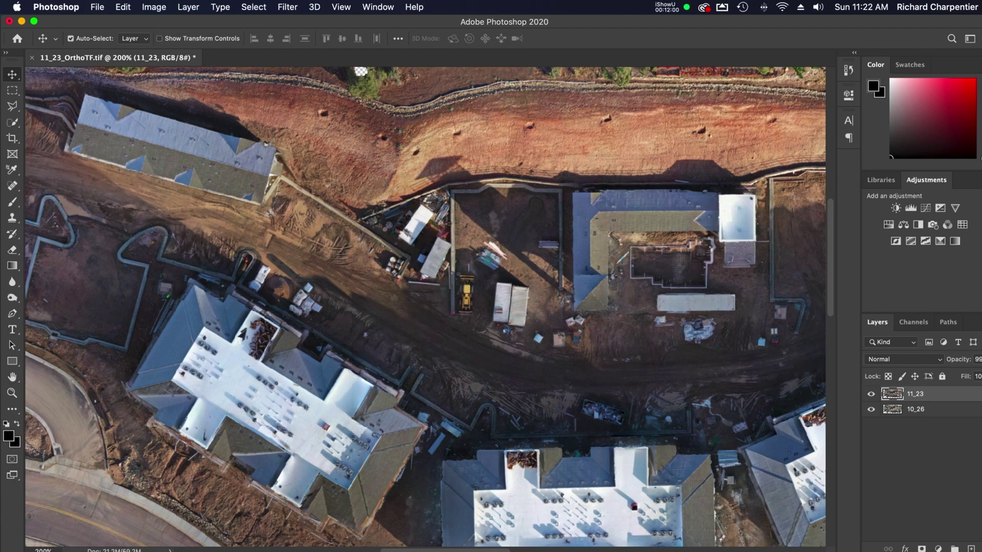
scroll(441, 308, right, 2)
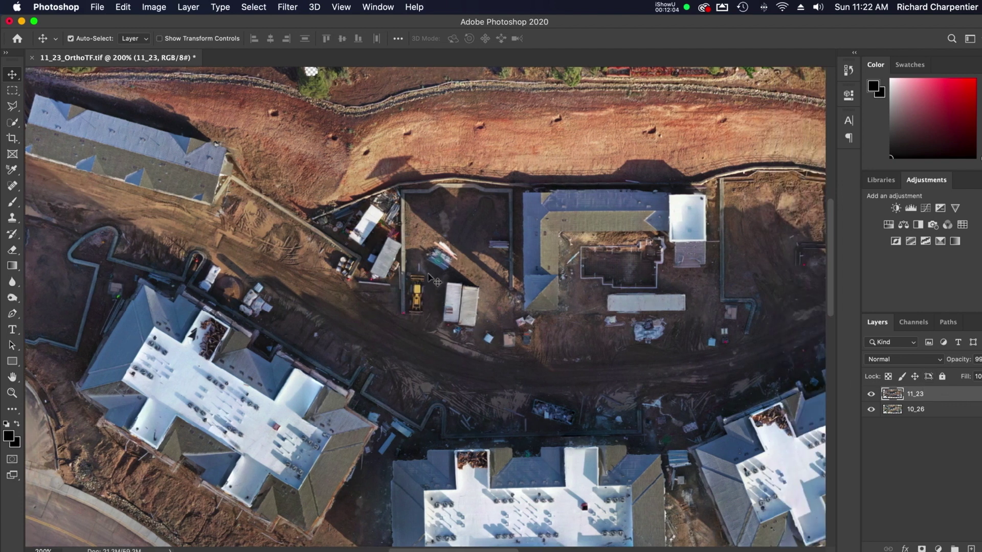
click(872, 397)
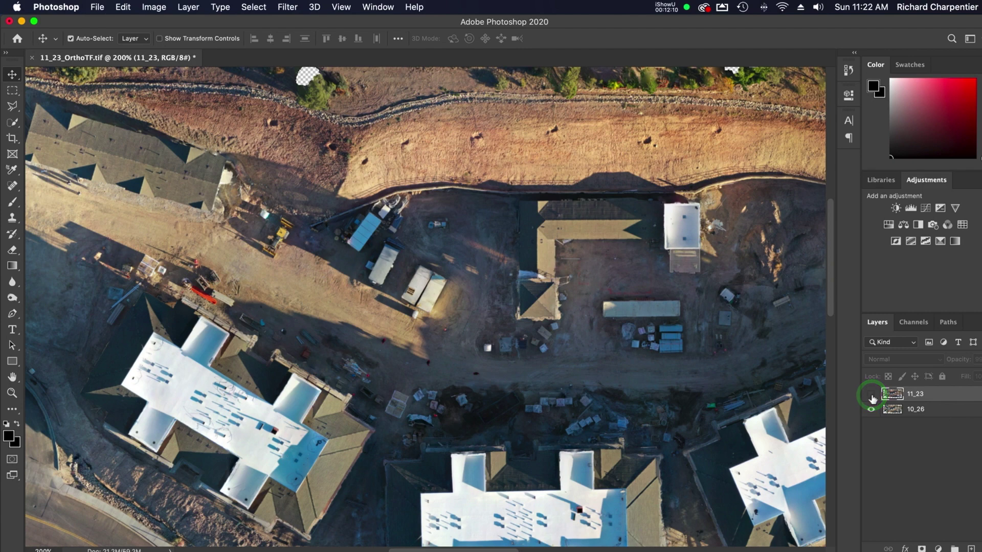
click(872, 396)
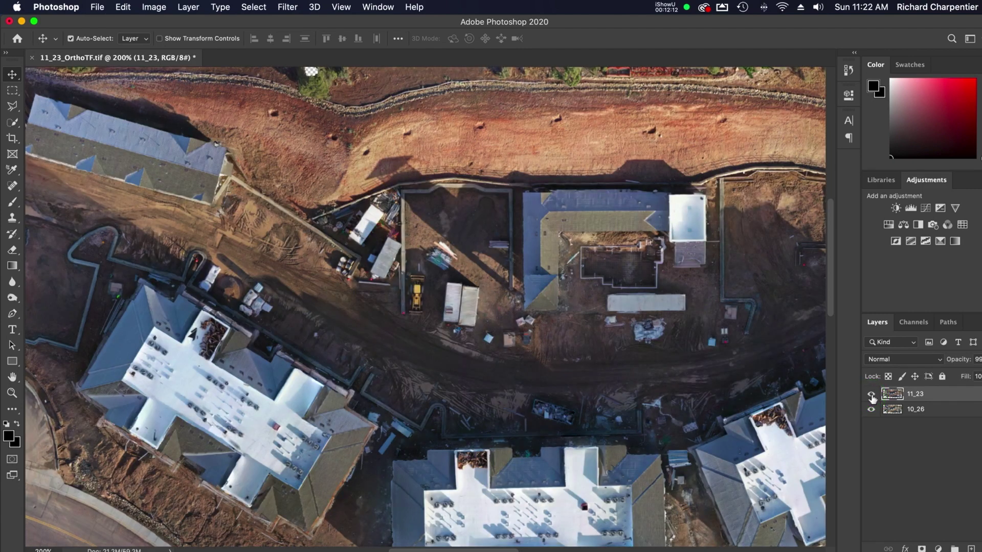
click(872, 396)
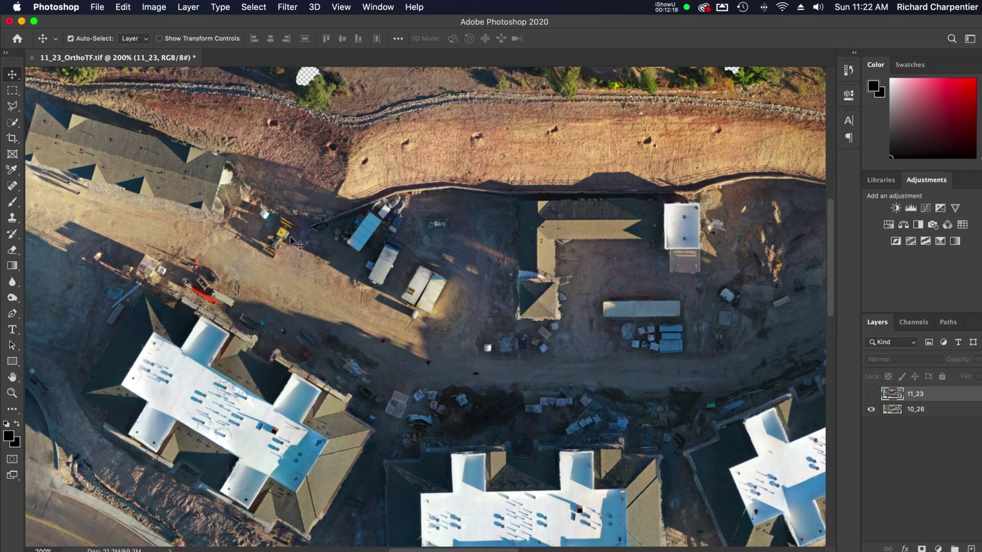
click(268, 236)
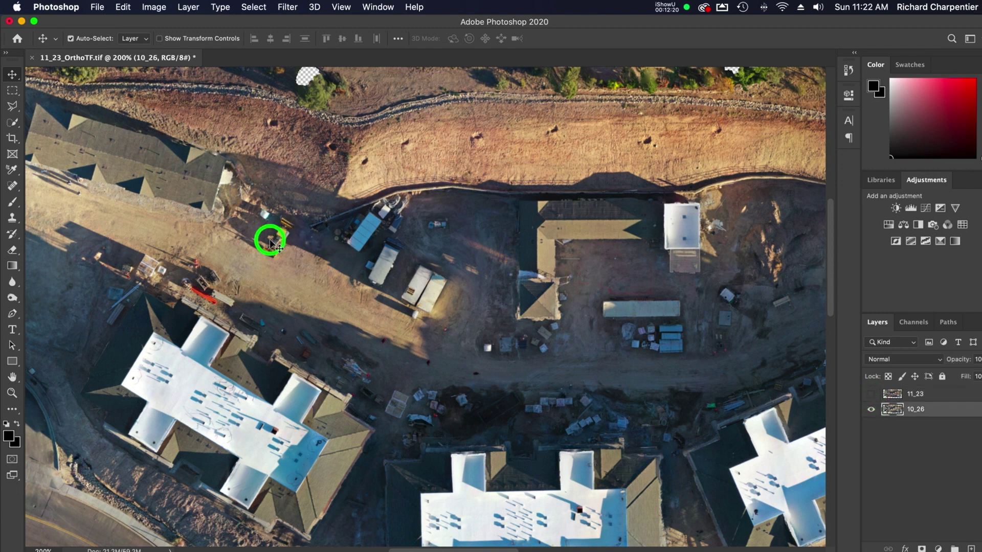
click(872, 395)
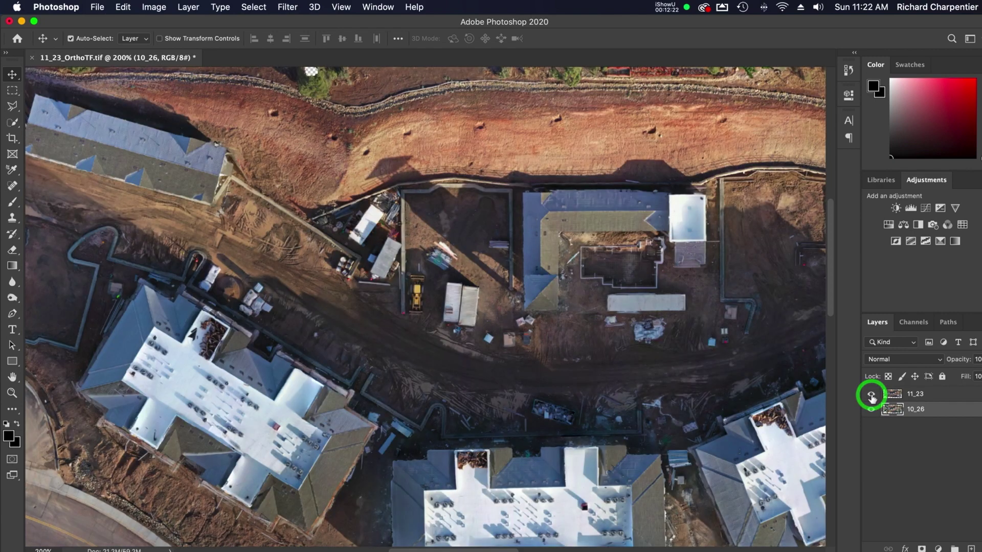
click(872, 396)
click(871, 395)
click(872, 395)
click(872, 395)
scroll(634, 319, right, 6)
scroll(634, 319, down, 2)
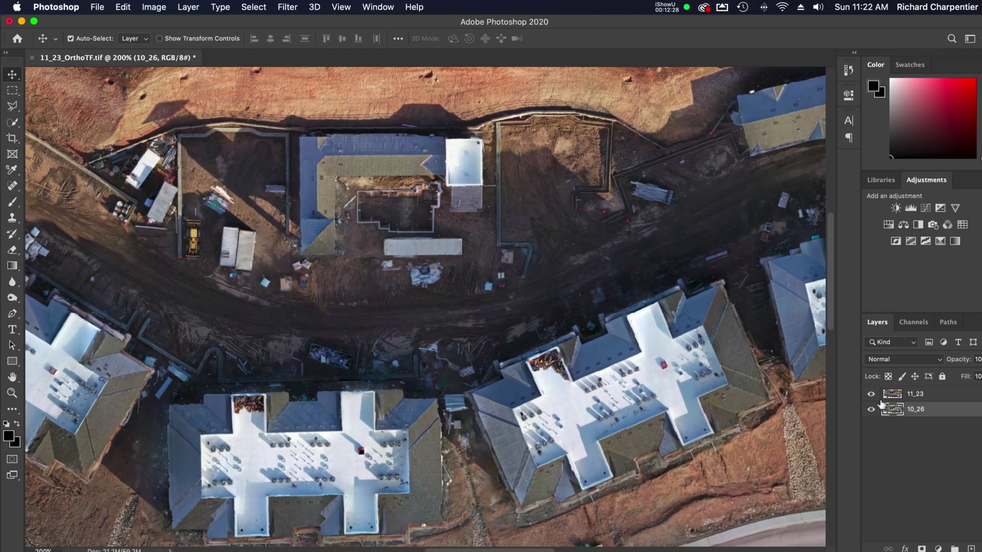
click(871, 394)
click(871, 395)
scroll(659, 350, right, 8)
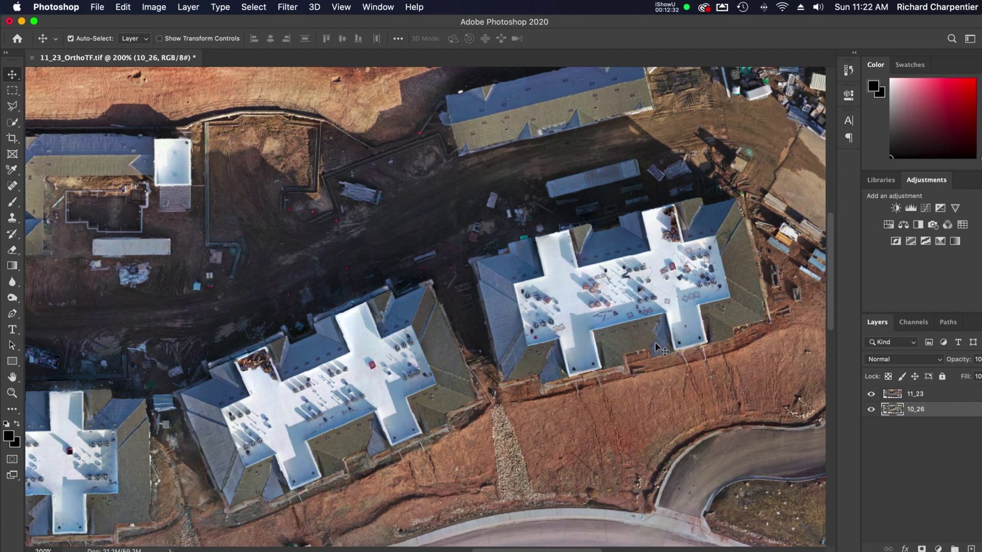
scroll(659, 350, up, 2)
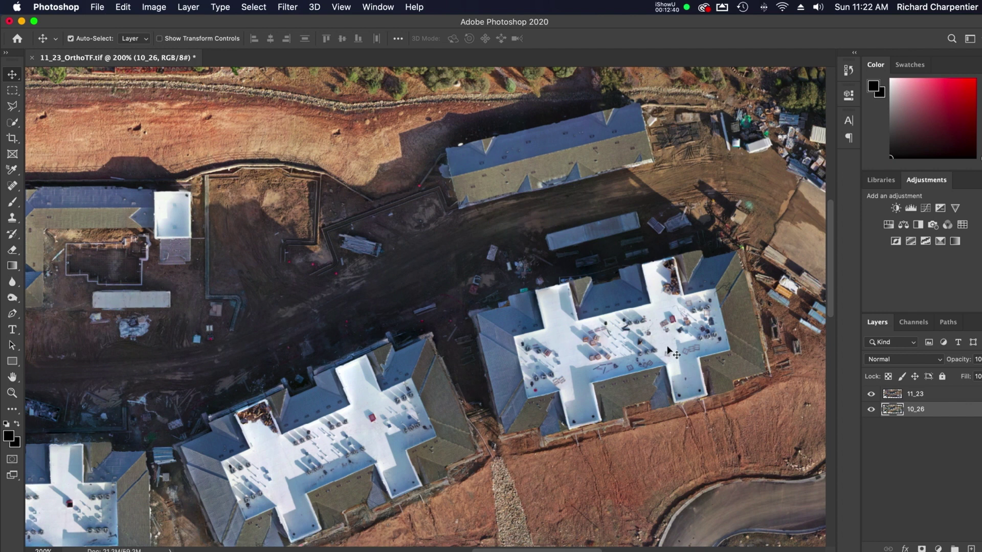
scroll(675, 309, down, 2)
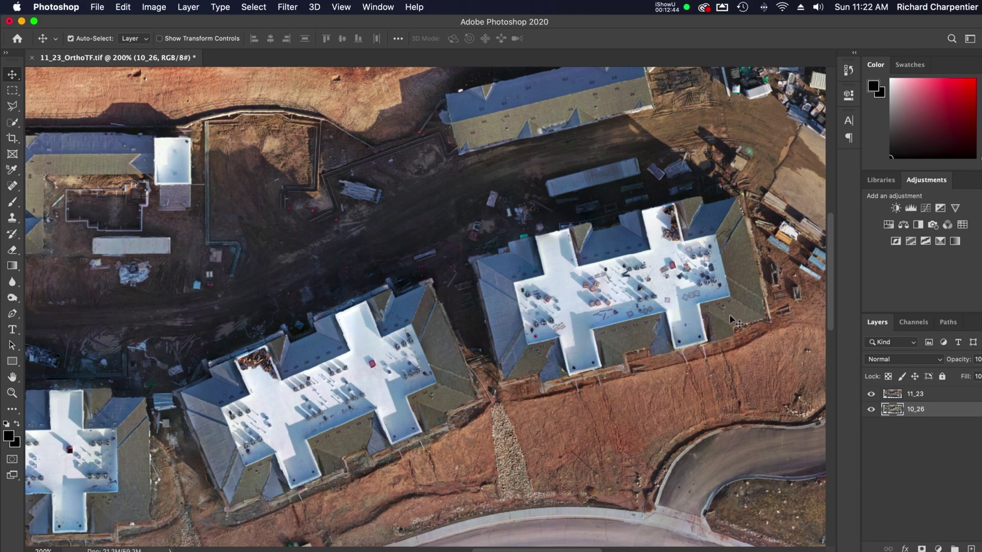
scroll(731, 317, right, 2)
key(super+minus)
key(super+minus)
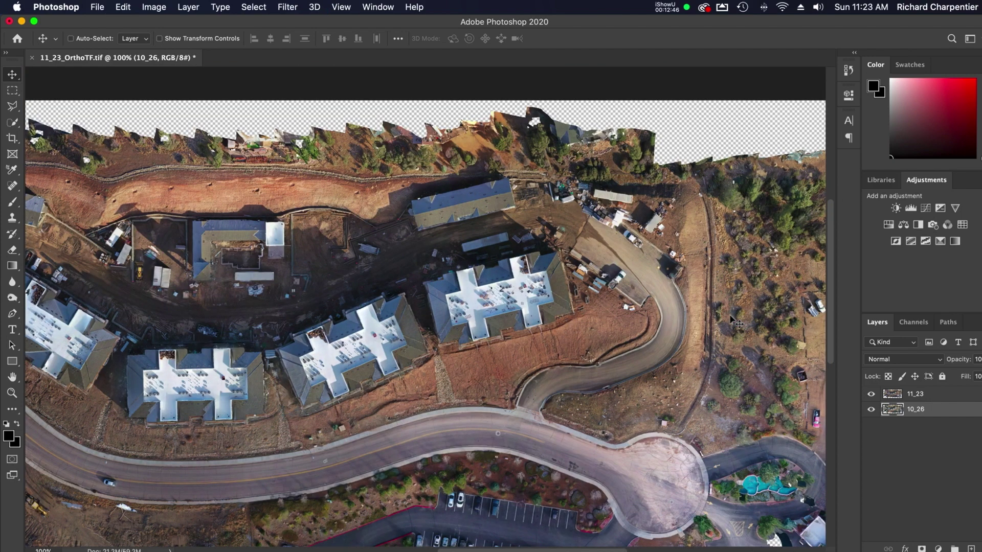
scroll(666, 445, down, 3)
scroll(666, 445, right, 4)
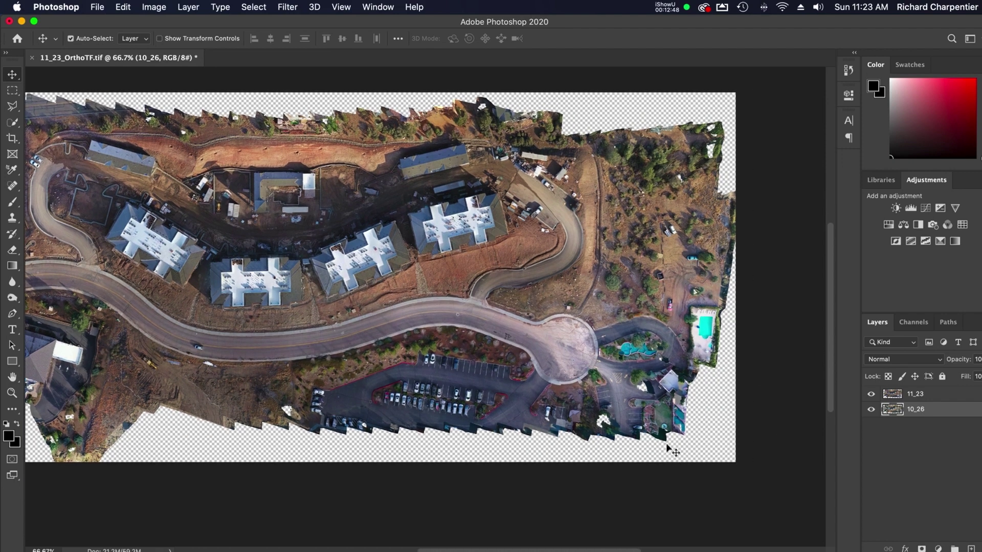
alt+scroll(667, 445, up, 4)
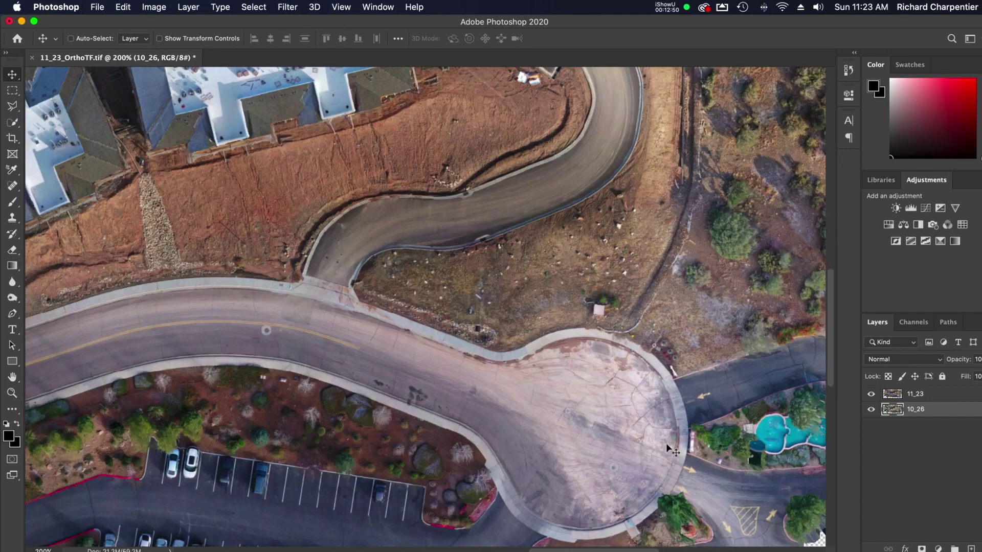
scroll(666, 444, right, 4)
scroll(666, 444, right, 4)
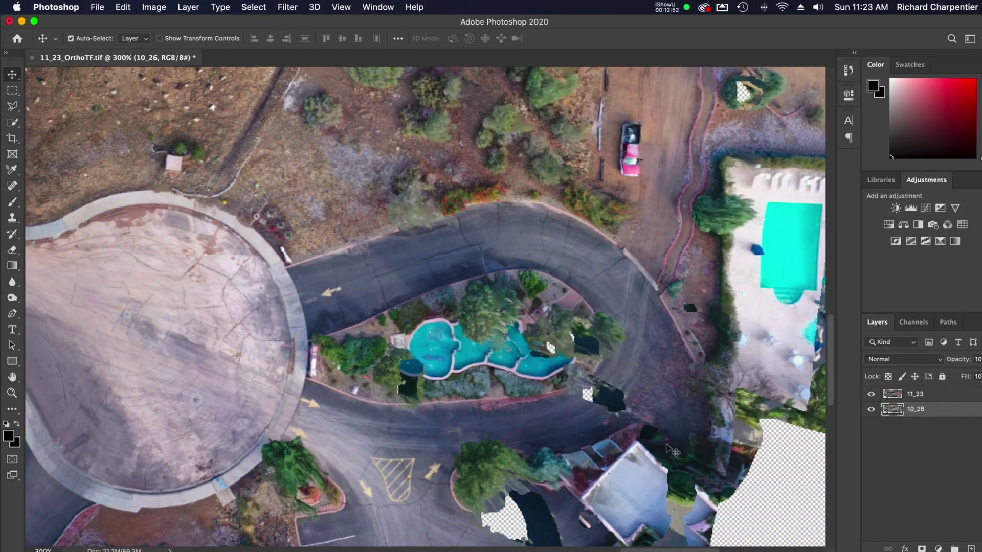
click(911, 398)
click(871, 395)
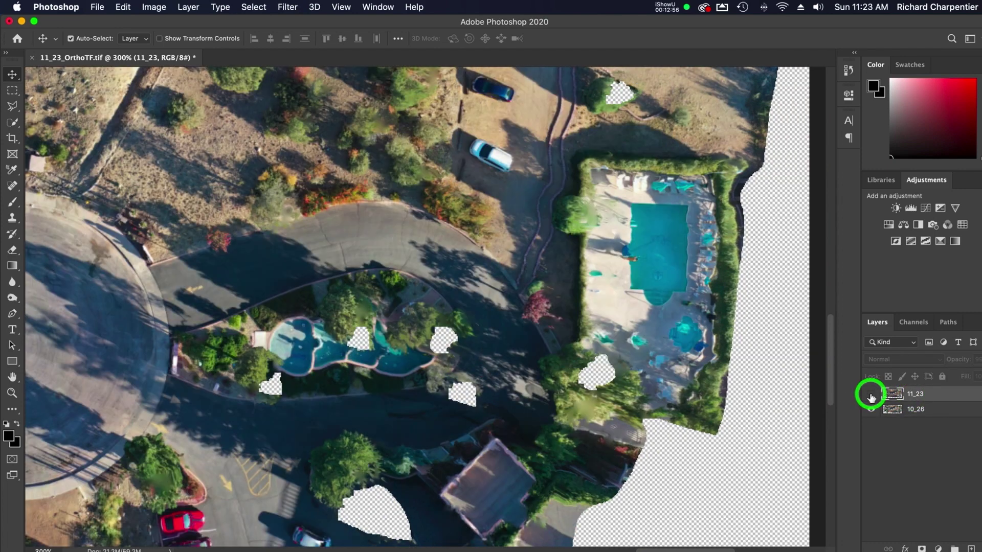
click(870, 394)
click(871, 395)
click(871, 395)
click(871, 394)
click(870, 395)
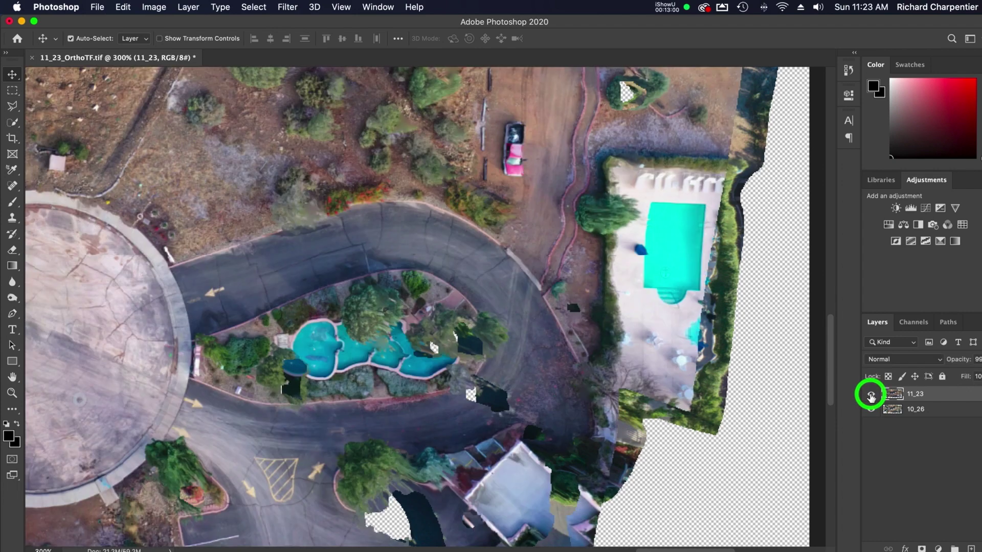
scroll(609, 397, left, 10)
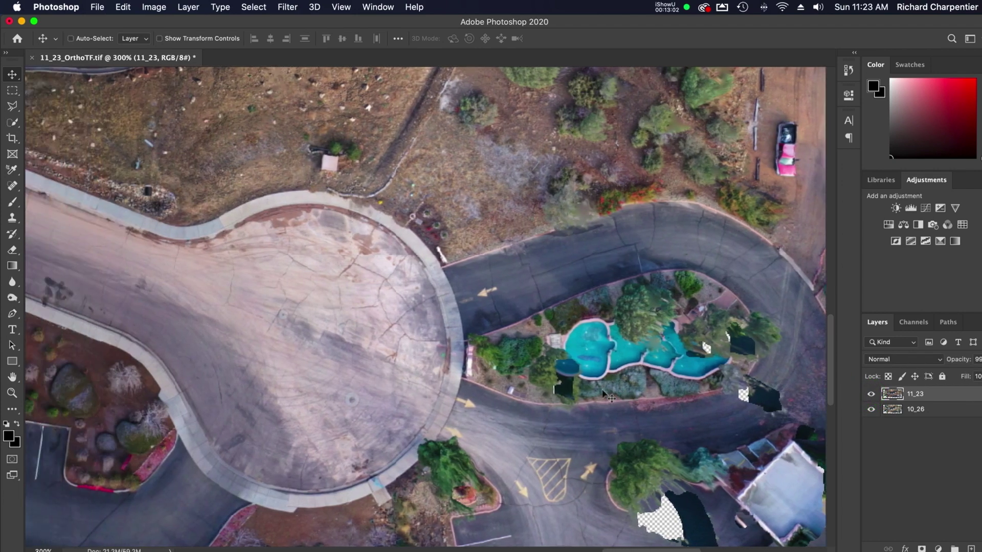
key(super+1)
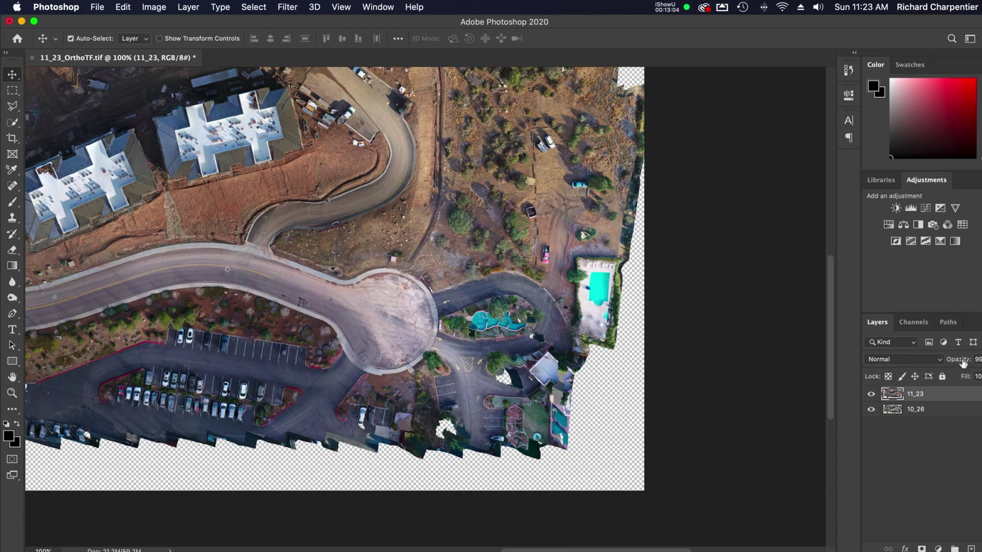
Step: Briefly lower 11_23's opacity to check against 10_26, restore it, and zoom out to 50%
mouse_move(963, 363)
mouse_down()
mouse_move(945, 359)
mouse_move(957, 364)
mouse_up()
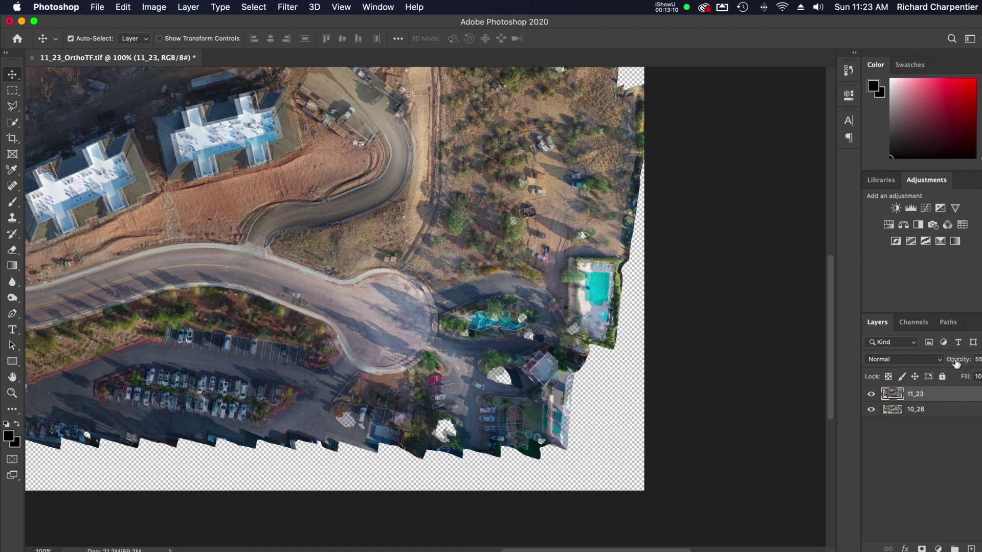
drag(953, 364, 965, 363)
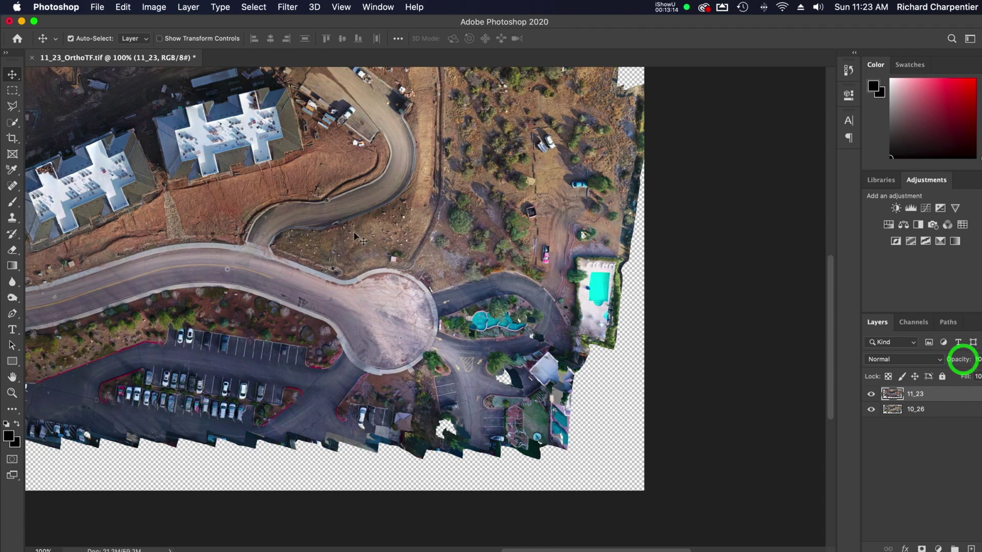
scroll(358, 241, up, 2)
key(super+minus)
key(super+minus)
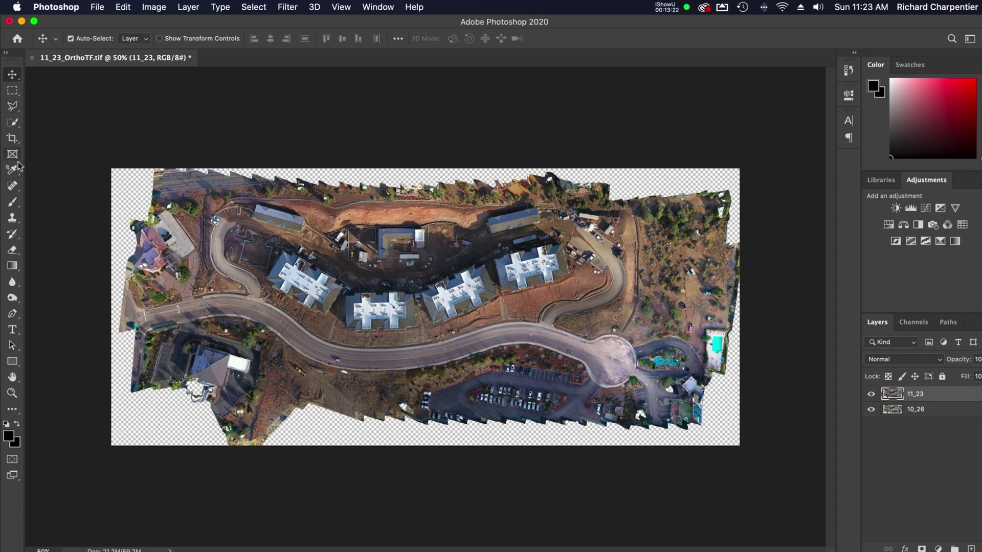
Step: Crop the canvas, with no preset width or height, to a 3613 × 1134 px band around the apartments
click(12, 138)
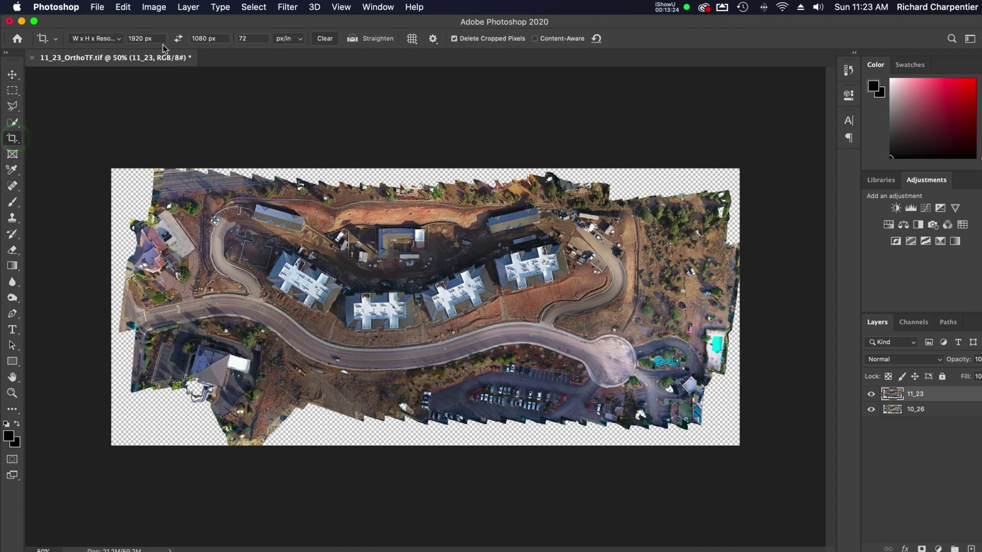
double_click(147, 38)
key(BackSpace)
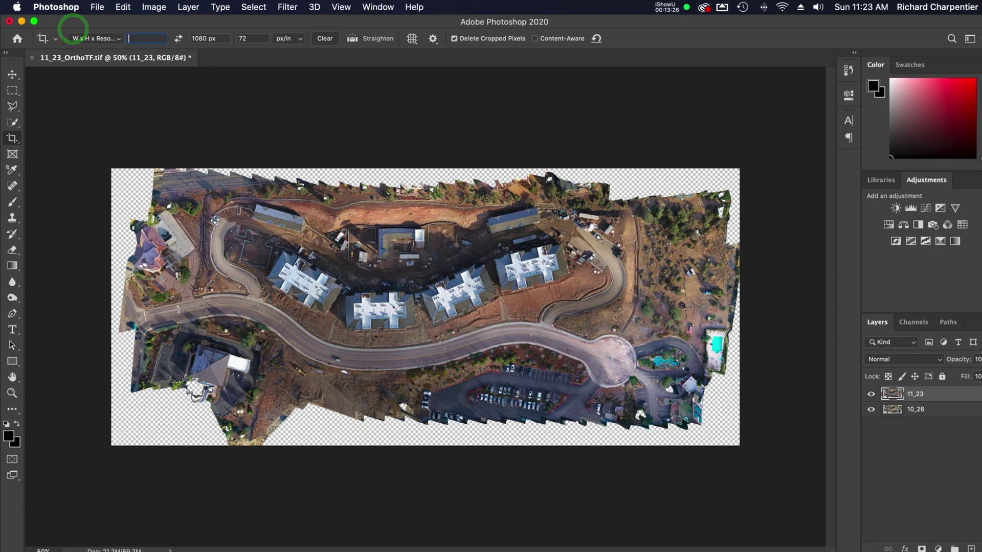
key(Tab)
key(BackSpace)
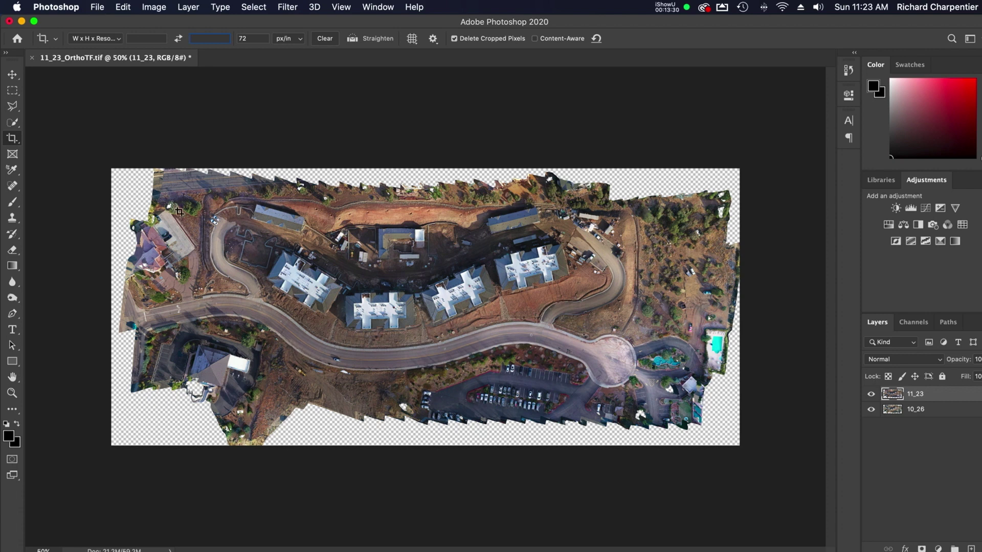
drag(161, 195, 716, 367)
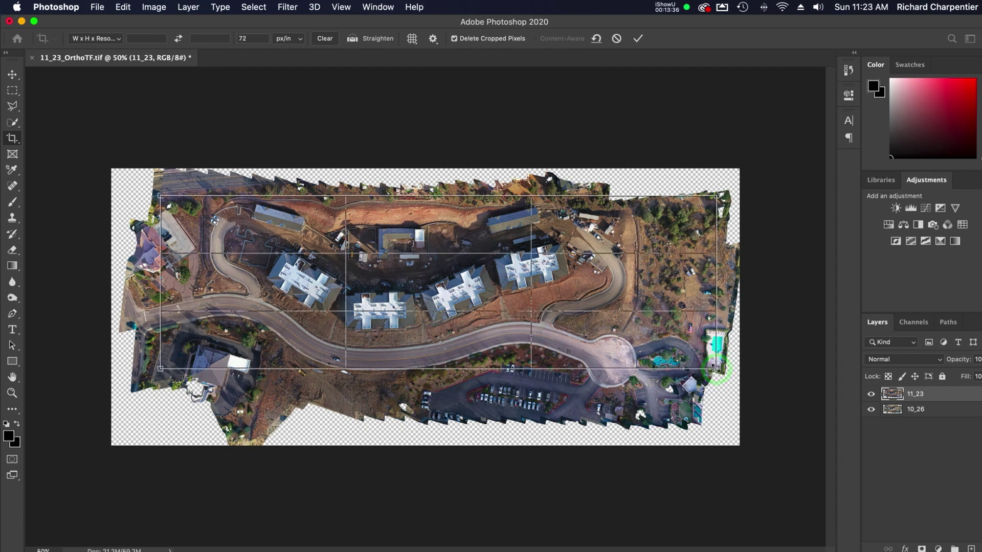
key(Return)
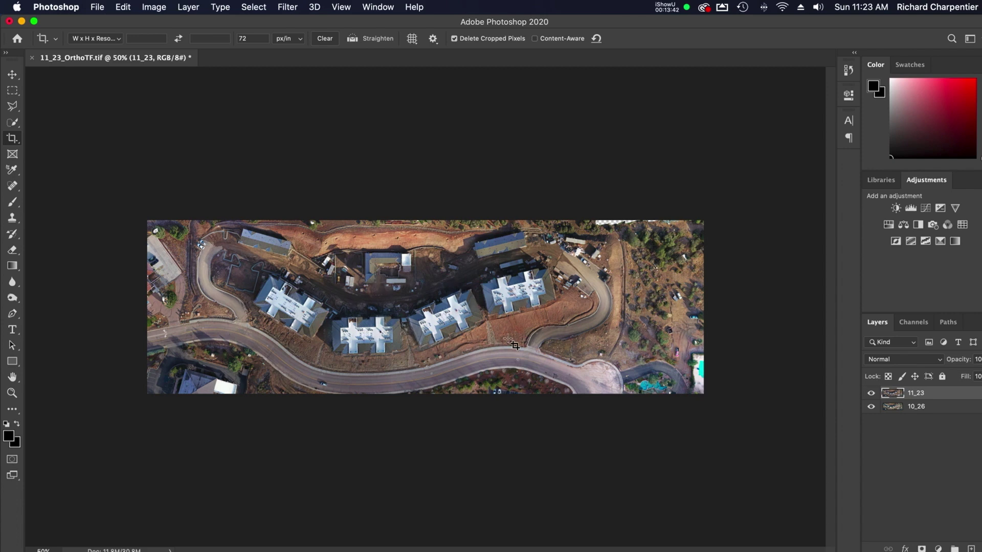
click(871, 393)
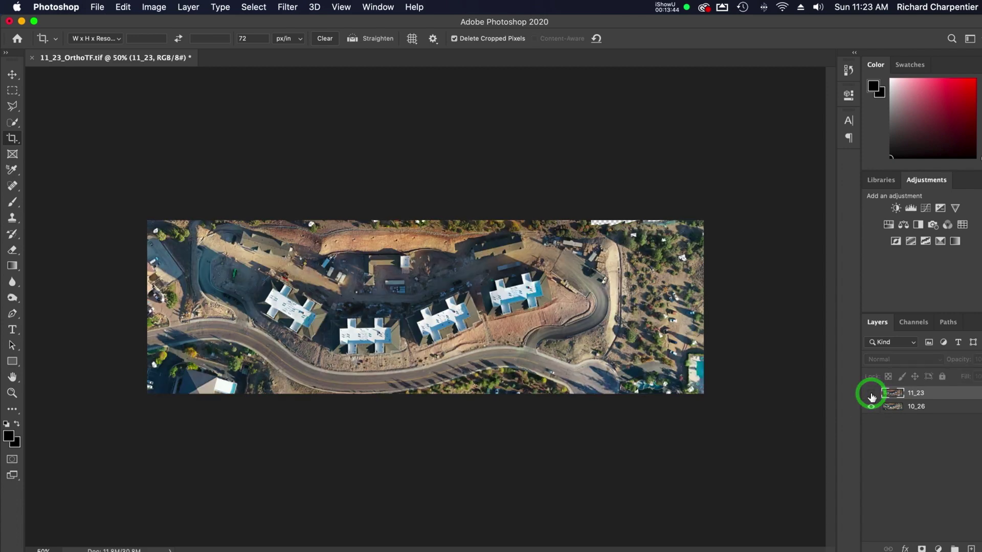
click(871, 394)
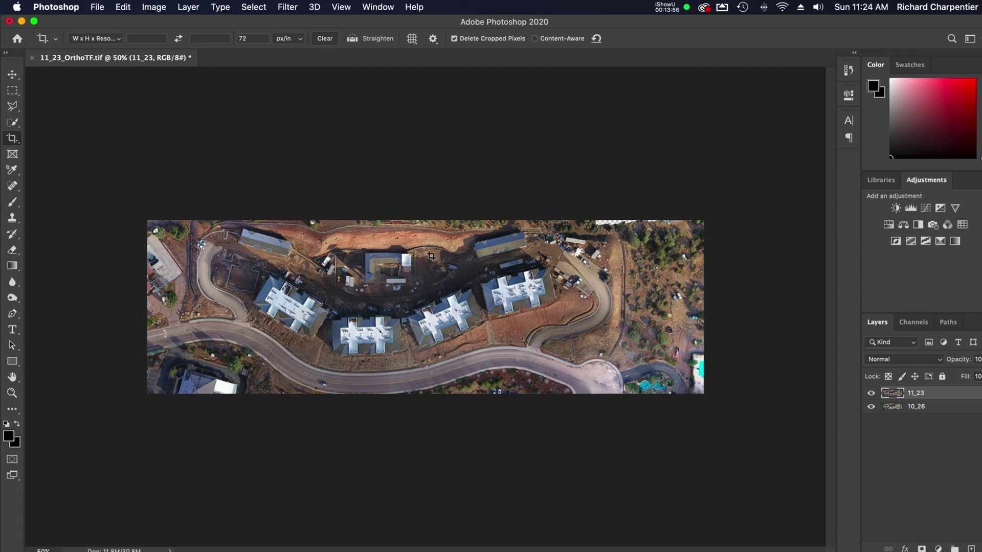
click(873, 394)
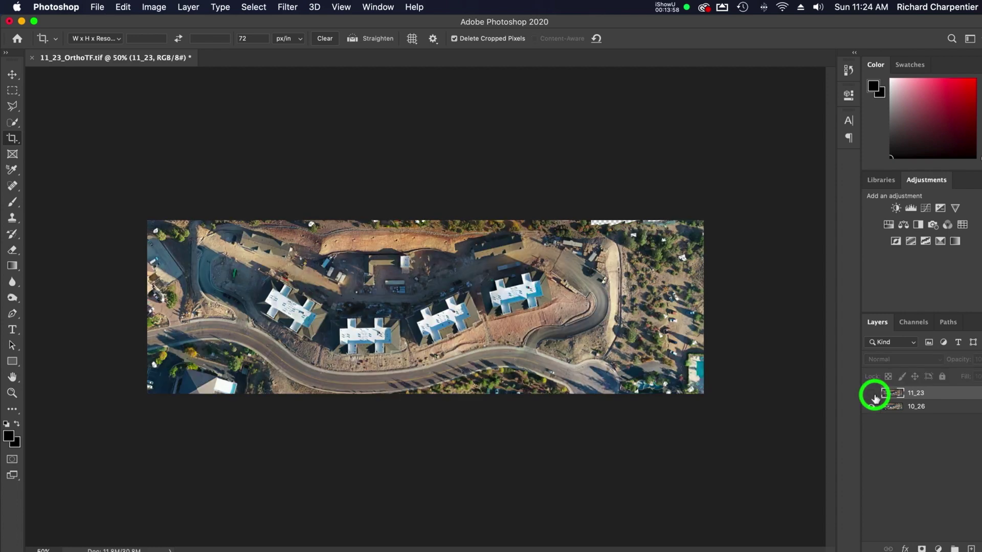
click(873, 395)
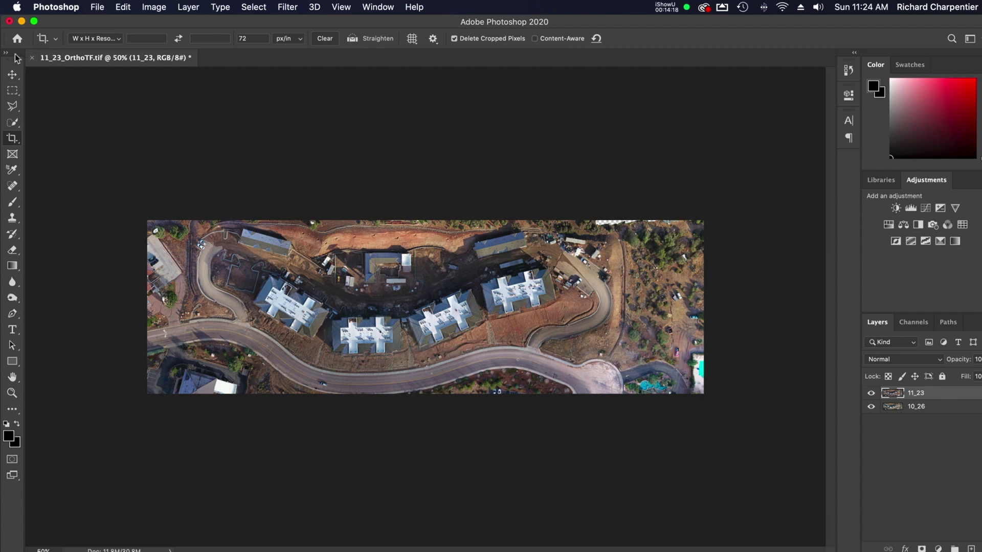
click(12, 74)
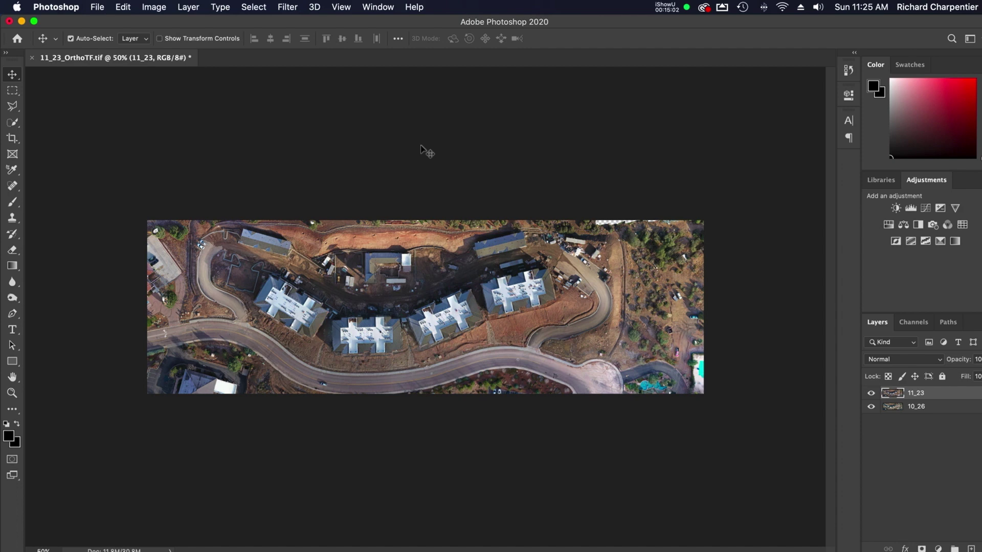
key(super+equal)
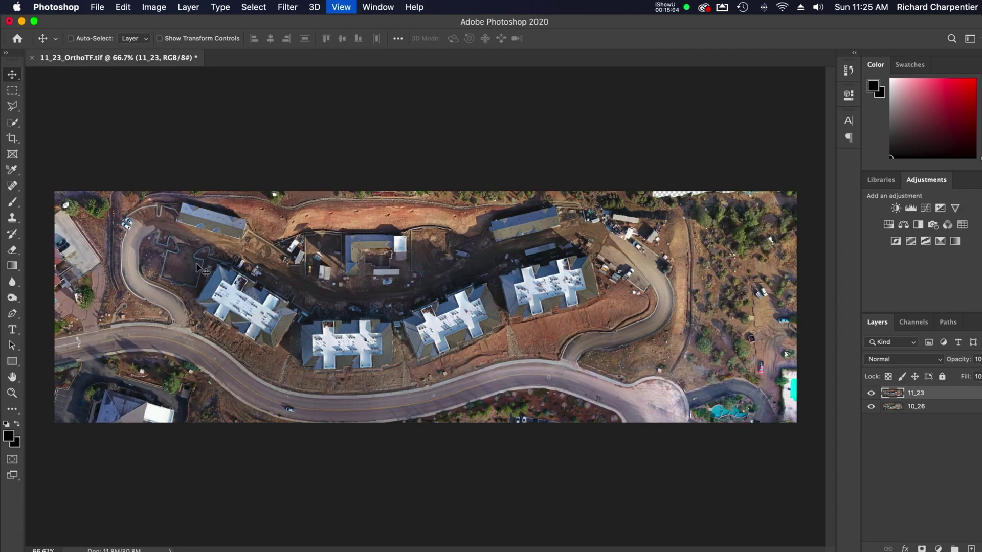
key(super+equal)
scroll(197, 267, left, 10)
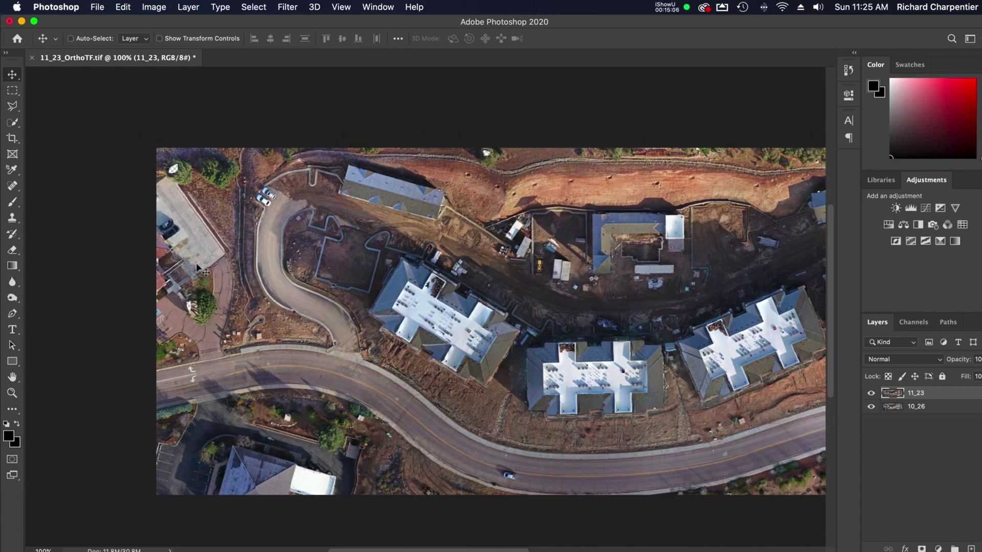
key(super+equal)
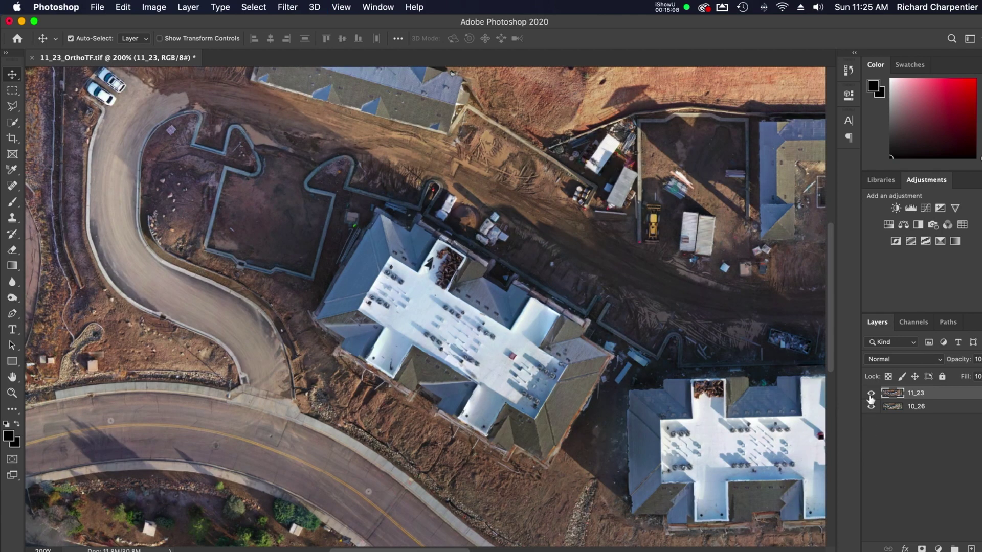
click(871, 394)
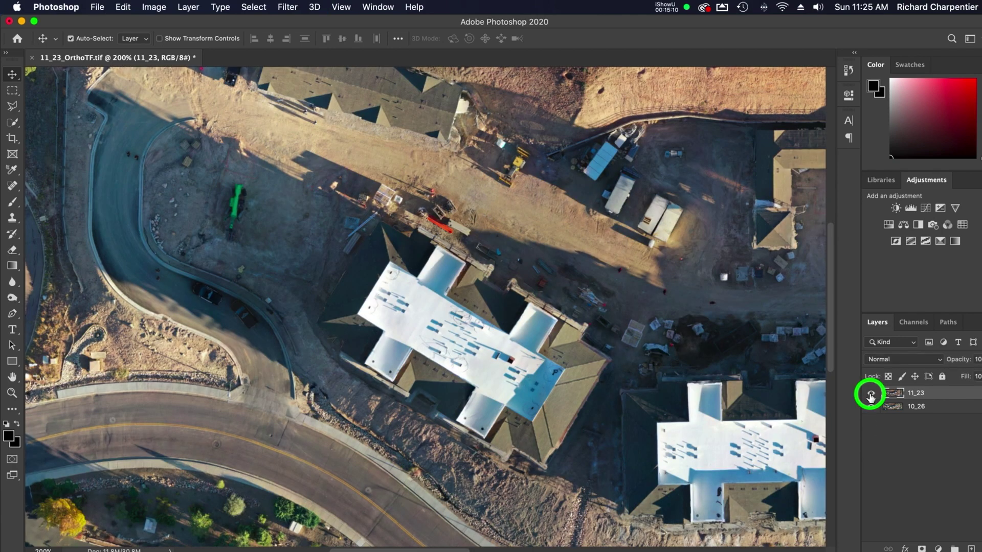
scroll(562, 440, right, 10)
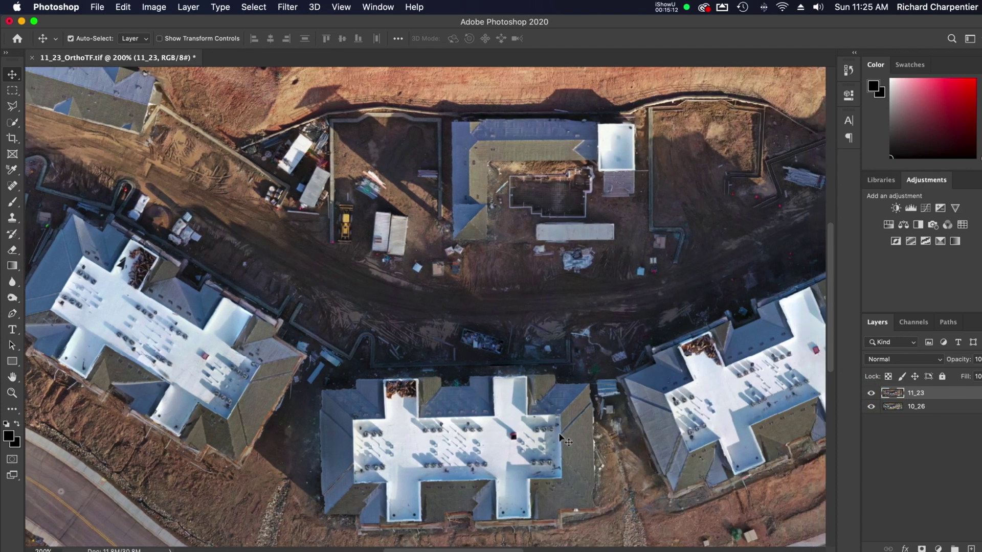
scroll(563, 439, right, 15)
key(super+minus)
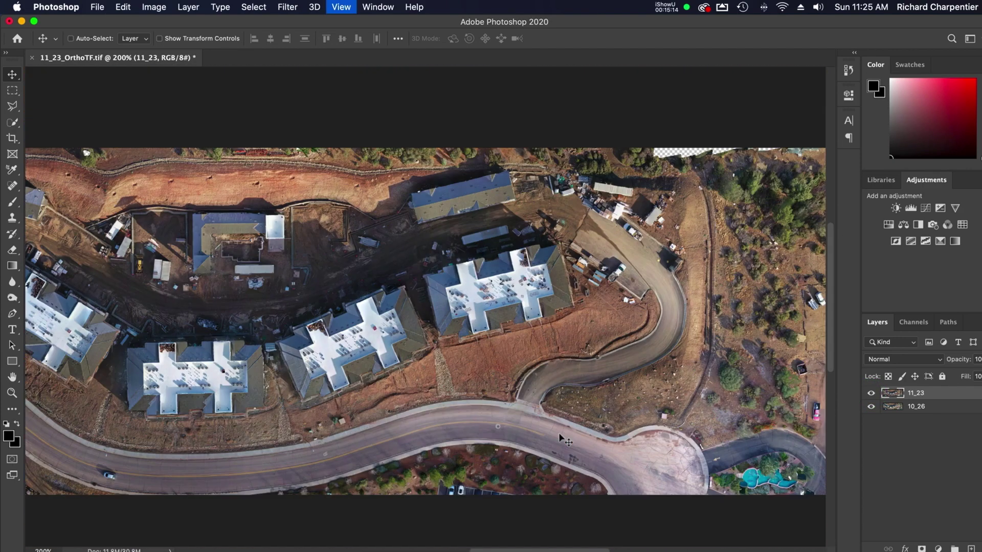
key(super+minus)
key(super+minus)
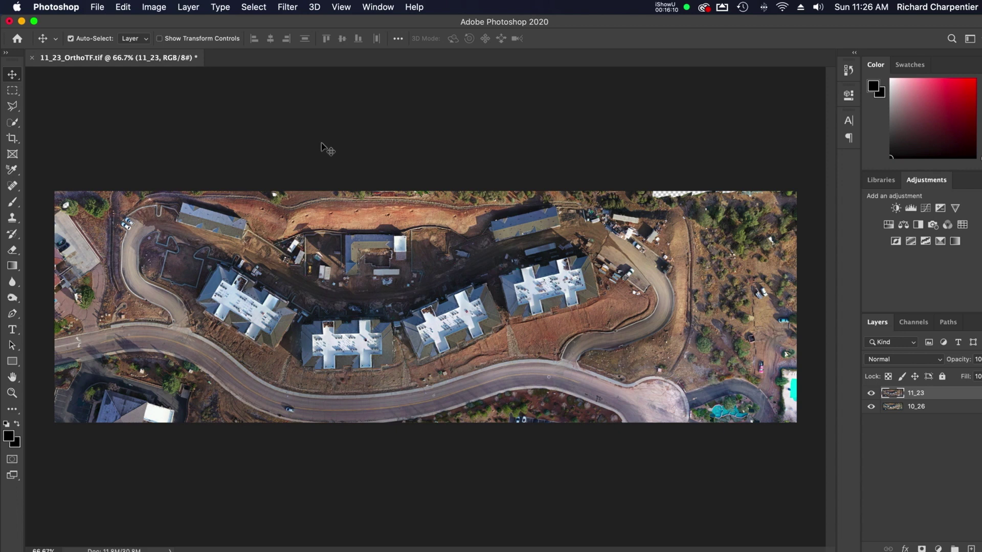
click(63, 7)
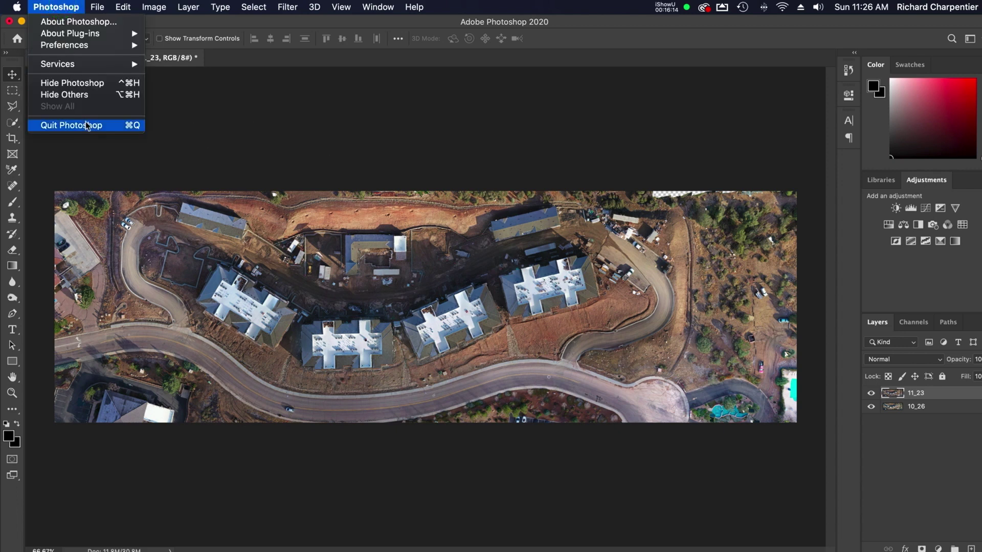
click(353, 174)
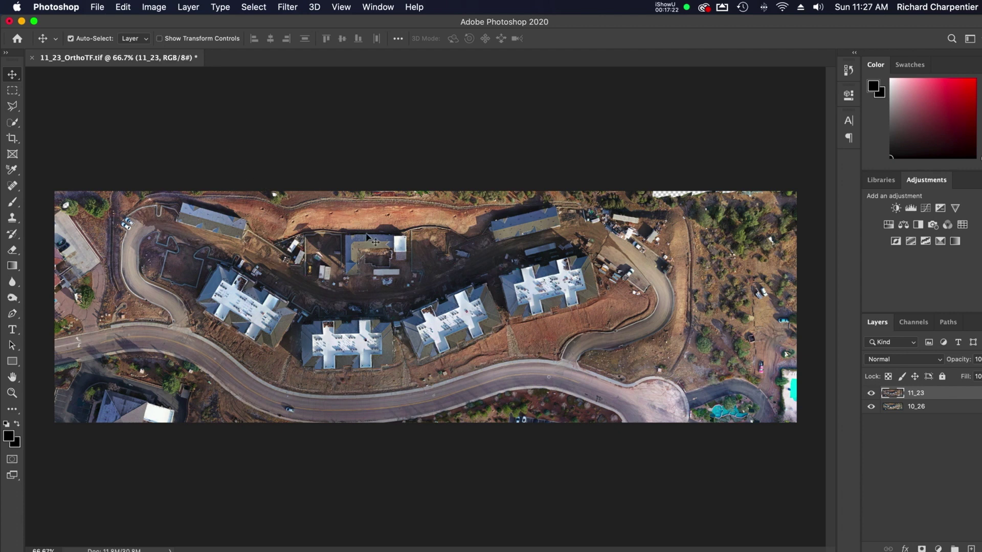
Step: Quit Photoshop, discarding the unsaved changes to 11_23_OrthoTF.tif
click(57, 6)
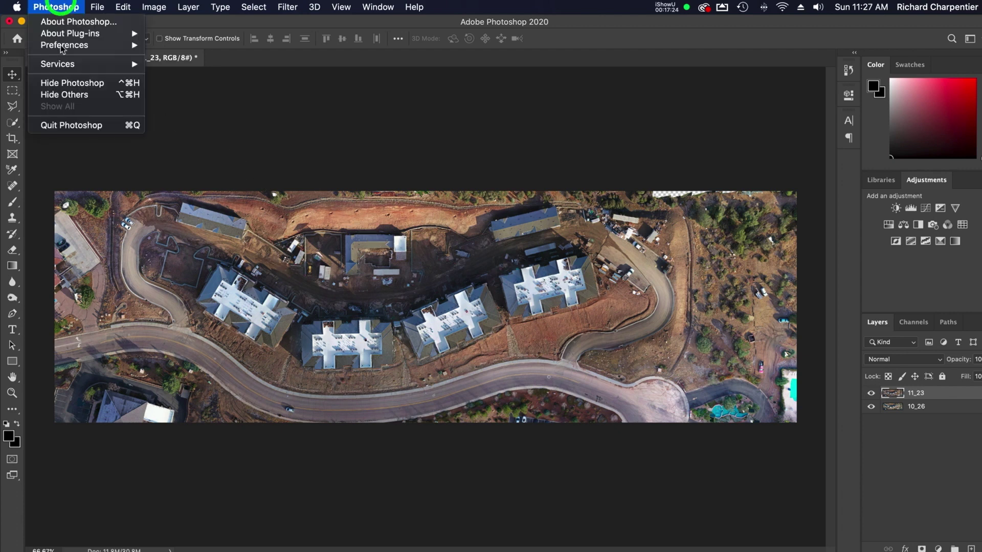
click(81, 125)
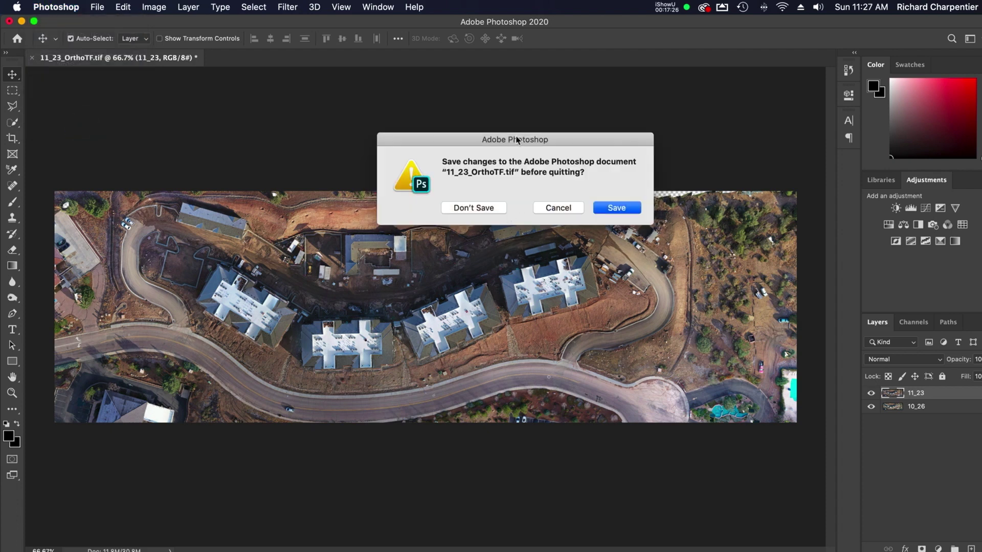
click(477, 211)
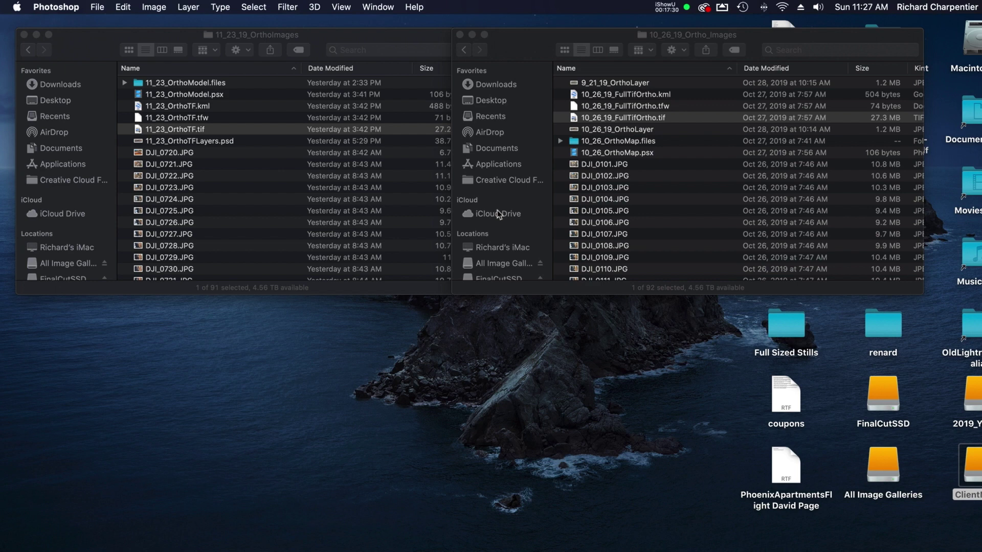
Step: Select 11_23_OrthoTFLayers.psd, then close the 10_26_Ortho_Images Finder window
click(231, 139)
click(196, 141)
click(532, 38)
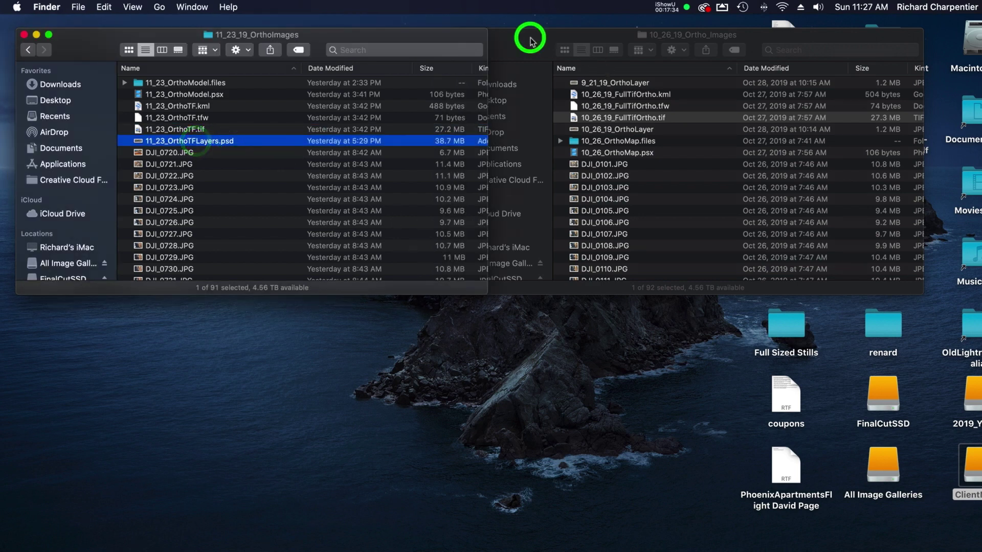
click(458, 36)
Step: Close the 11_23_OrthoImages window and deselect the desktop icons
click(196, 141)
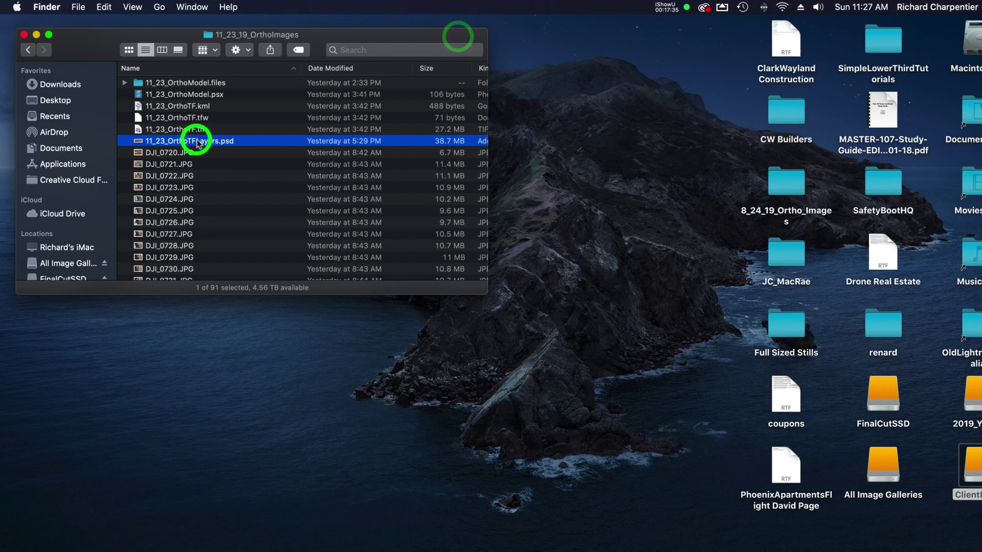
click(263, 142)
drag(182, 36, 272, 46)
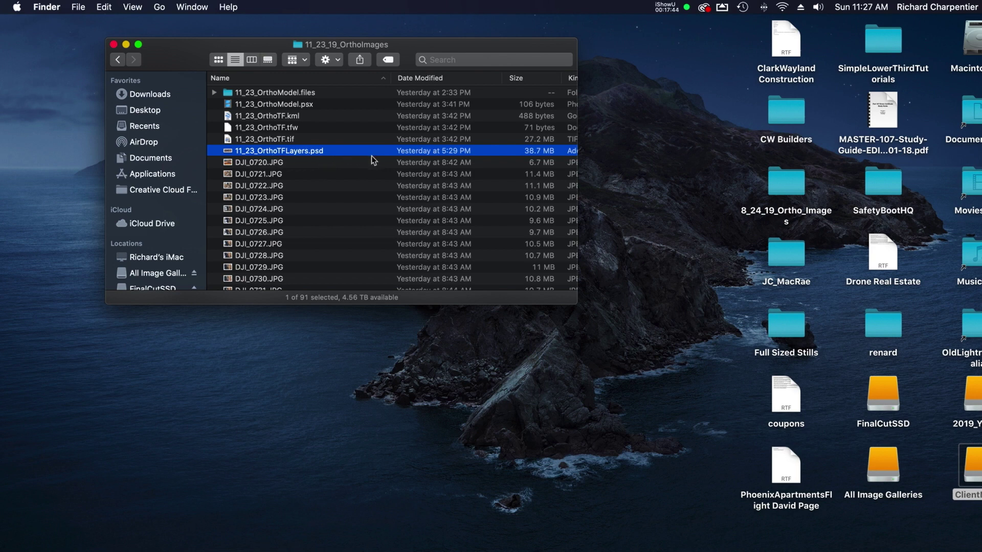
click(114, 46)
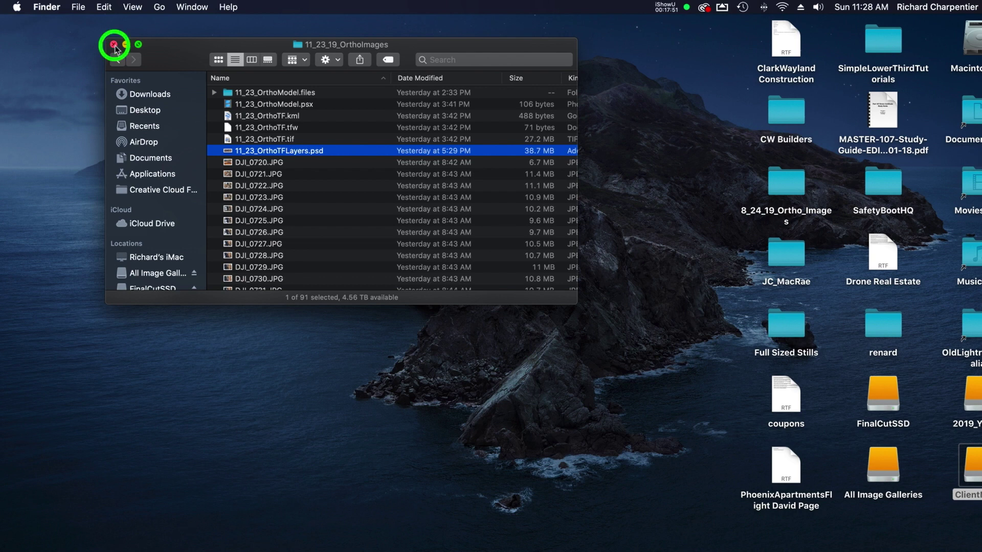
drag(454, 175, 555, 288)
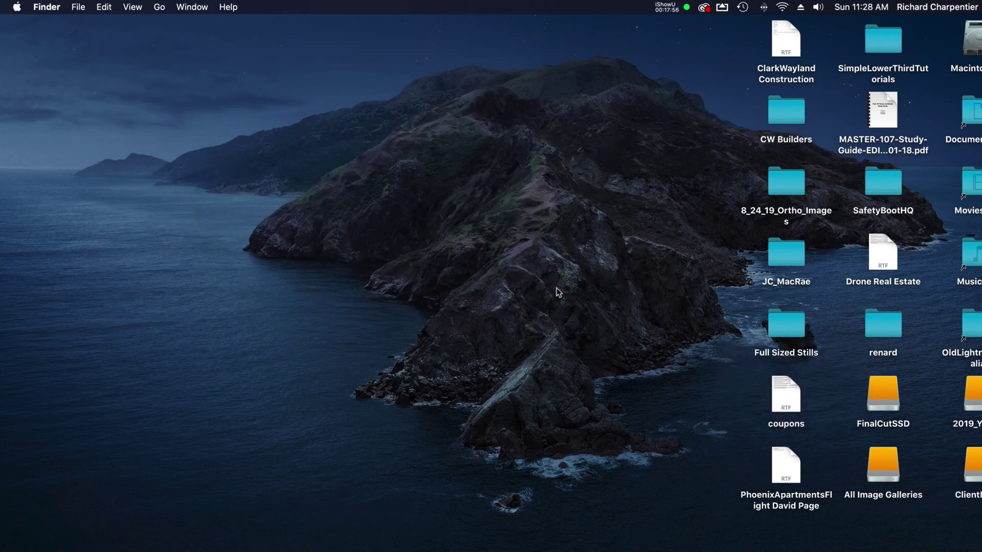